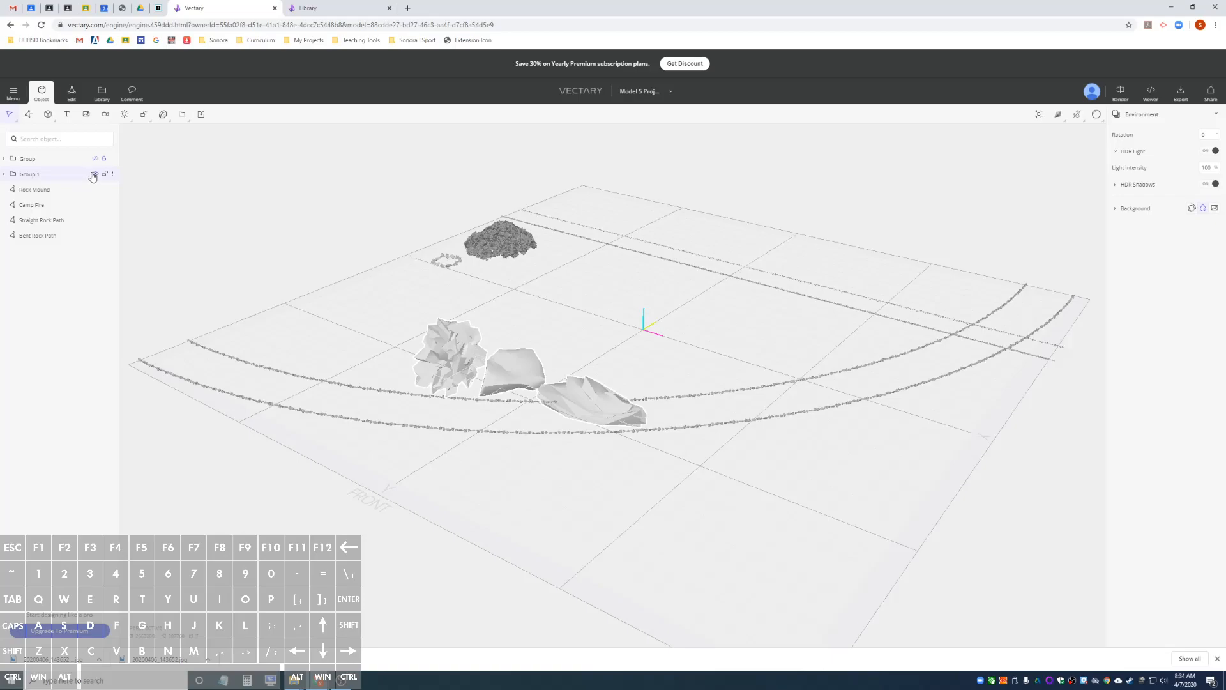
# Hide Group 1, Rock Mound, Camp Fire, Straight Rock Path and Bent Rock Path to clear the scene.
pyautogui.click(95, 175)
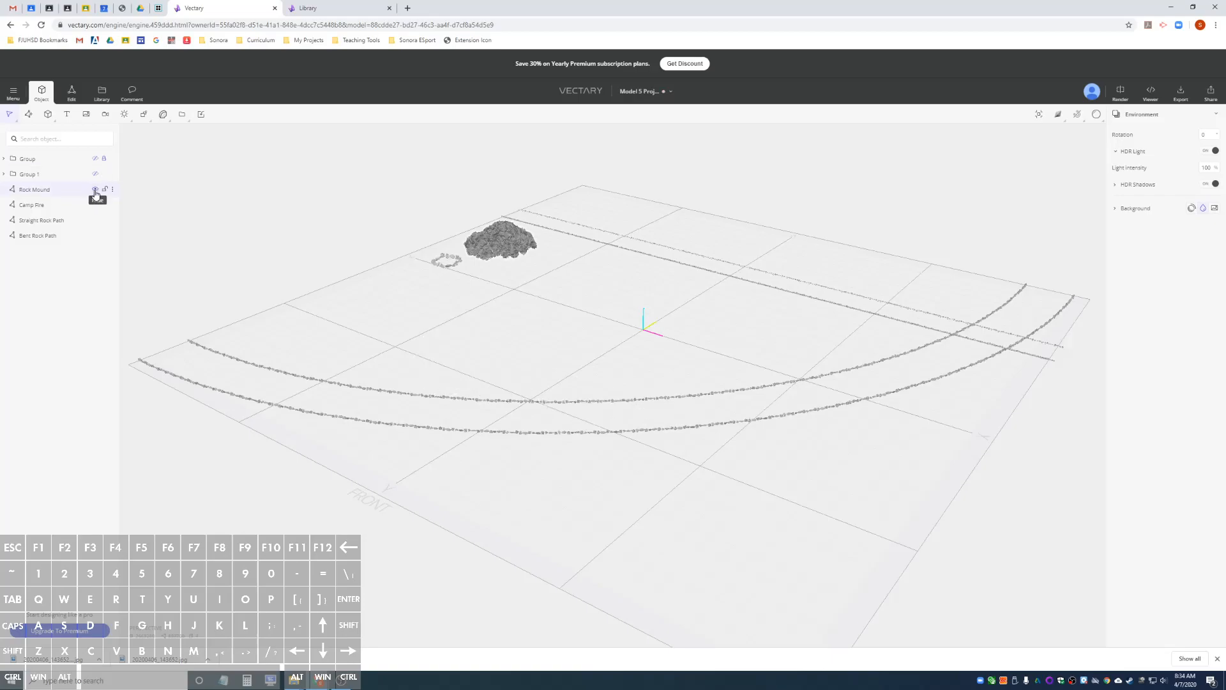
pyautogui.click(95, 190)
pyautogui.click(94, 205)
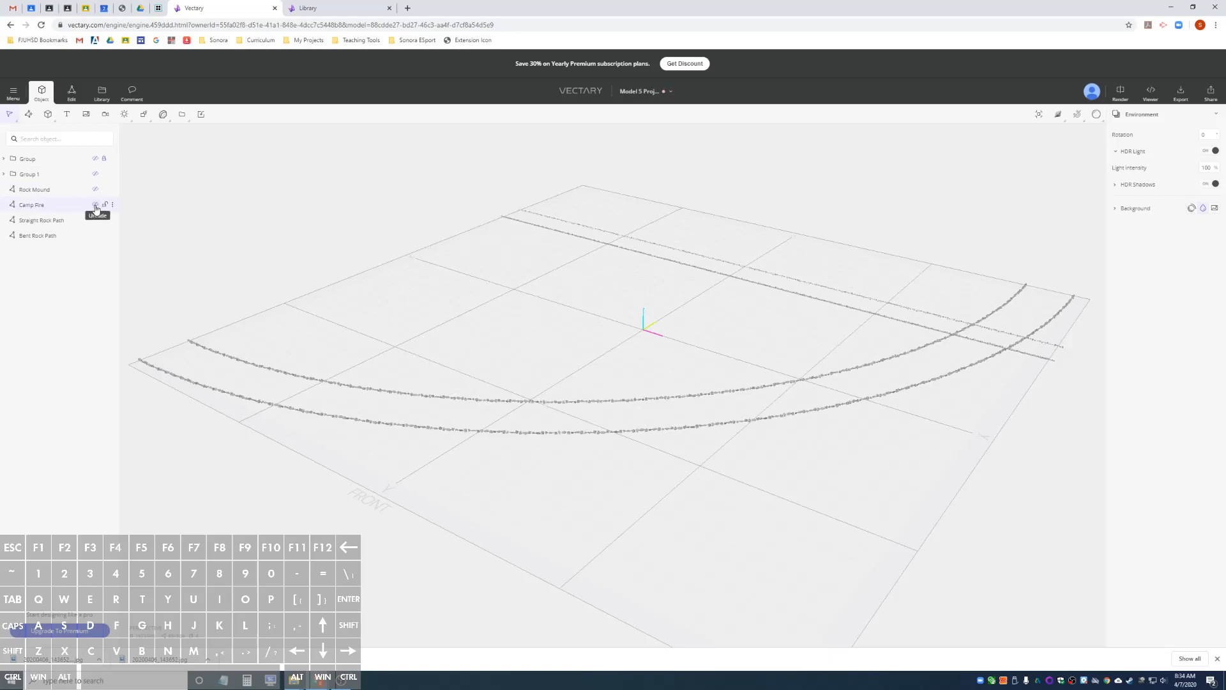
pyautogui.click(95, 220)
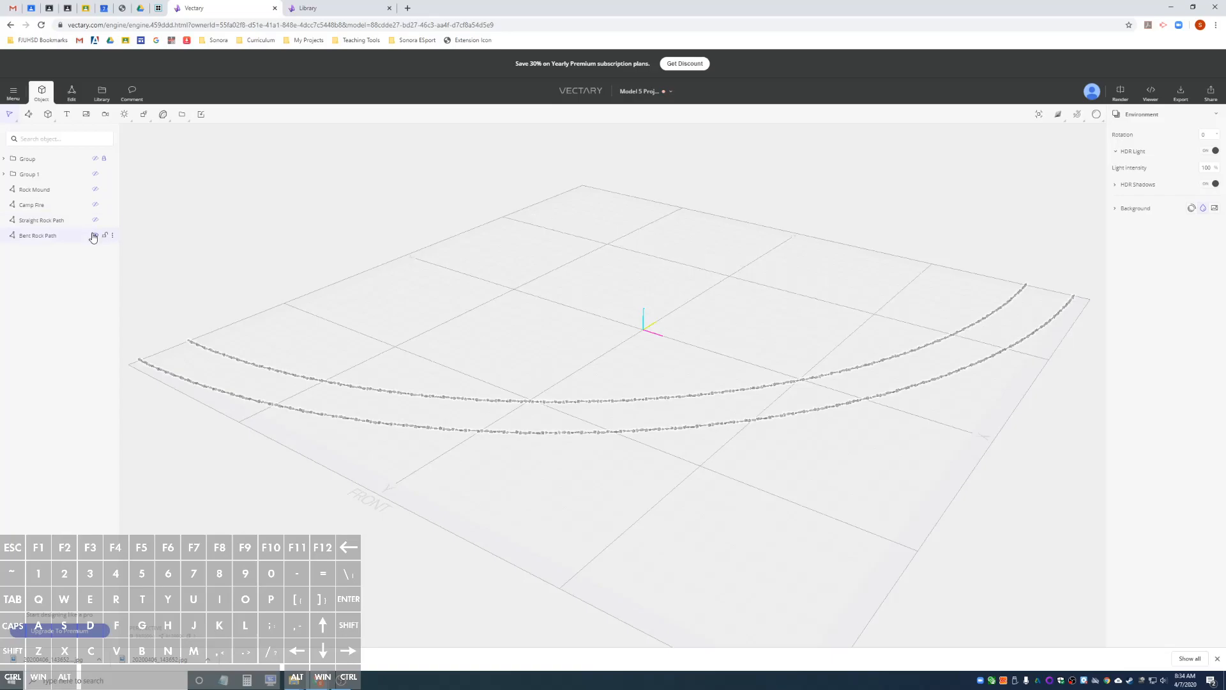
pyautogui.click(96, 236)
pyautogui.keyDown('alt'); pyautogui.moveTo(643, 304); pyautogui.dragTo(768, 309); pyautogui.keyUp('alt')
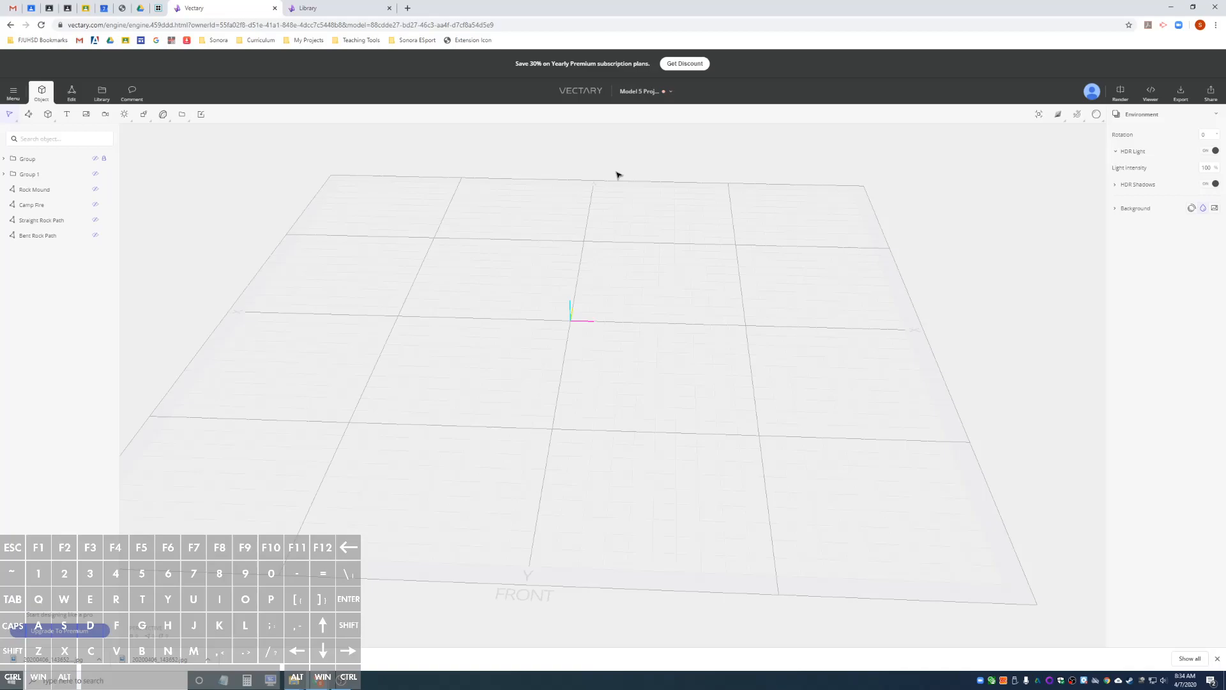
# Open a new browser tab and run a Google image search for "tree with no leaves".
pyautogui.click(409, 9)
pyautogui.write('tree with')
pyautogui.press('Return')
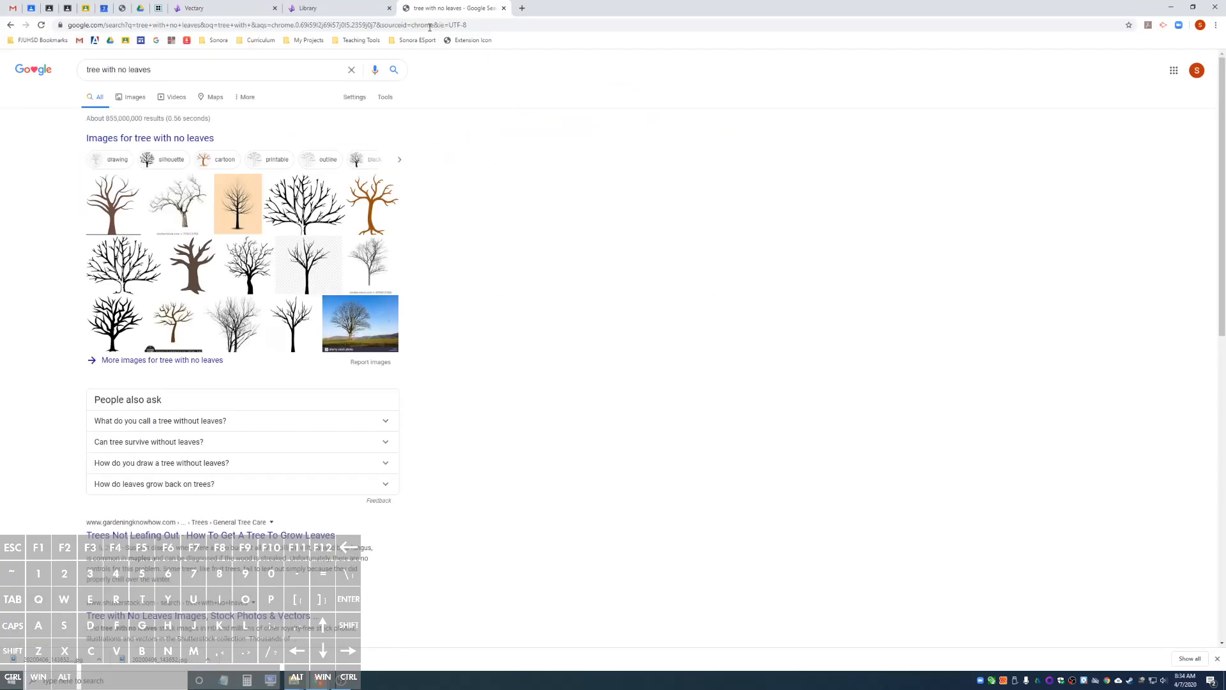
pyautogui.click(136, 102)
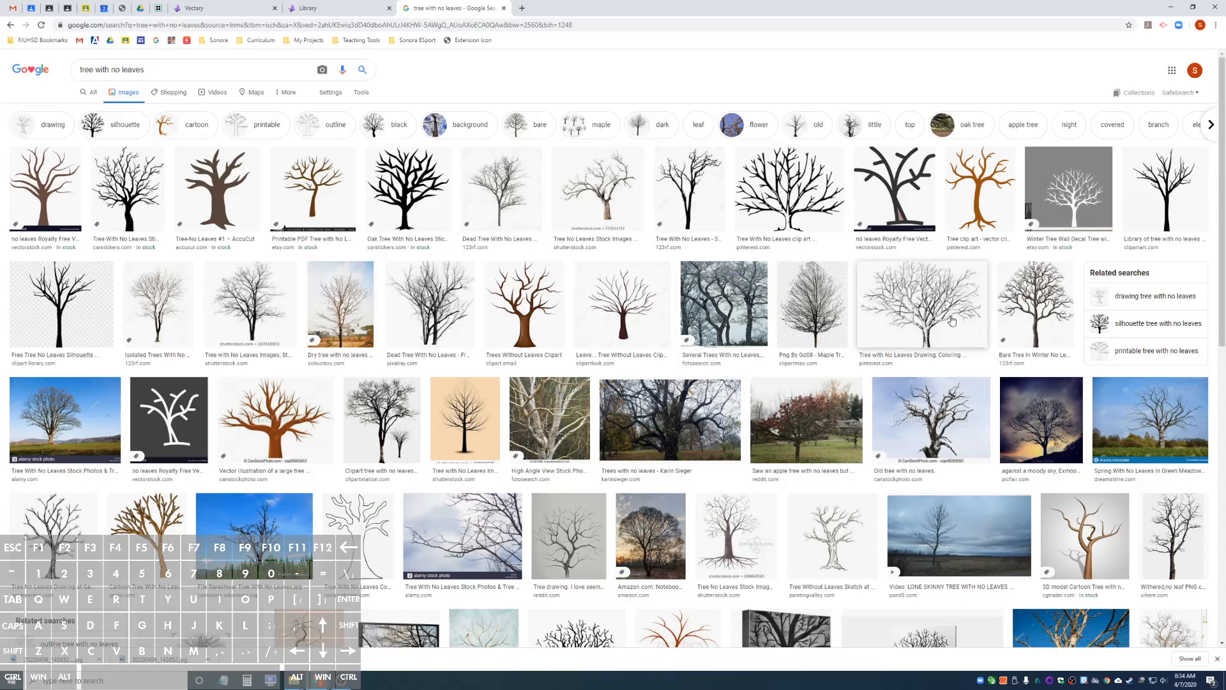
# Save the PaintingValley sketch of a leafless tree to the Desktop as a JPEG image.
pyautogui.click(833, 535)
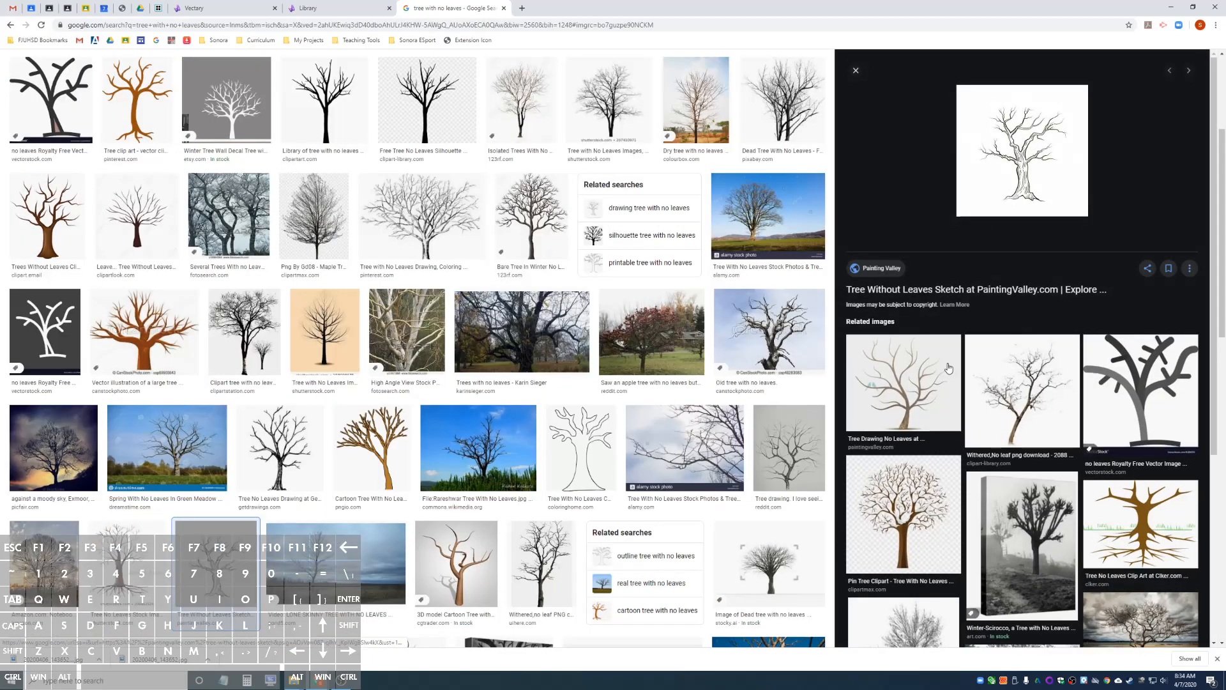
pyautogui.rightClick(1009, 161)
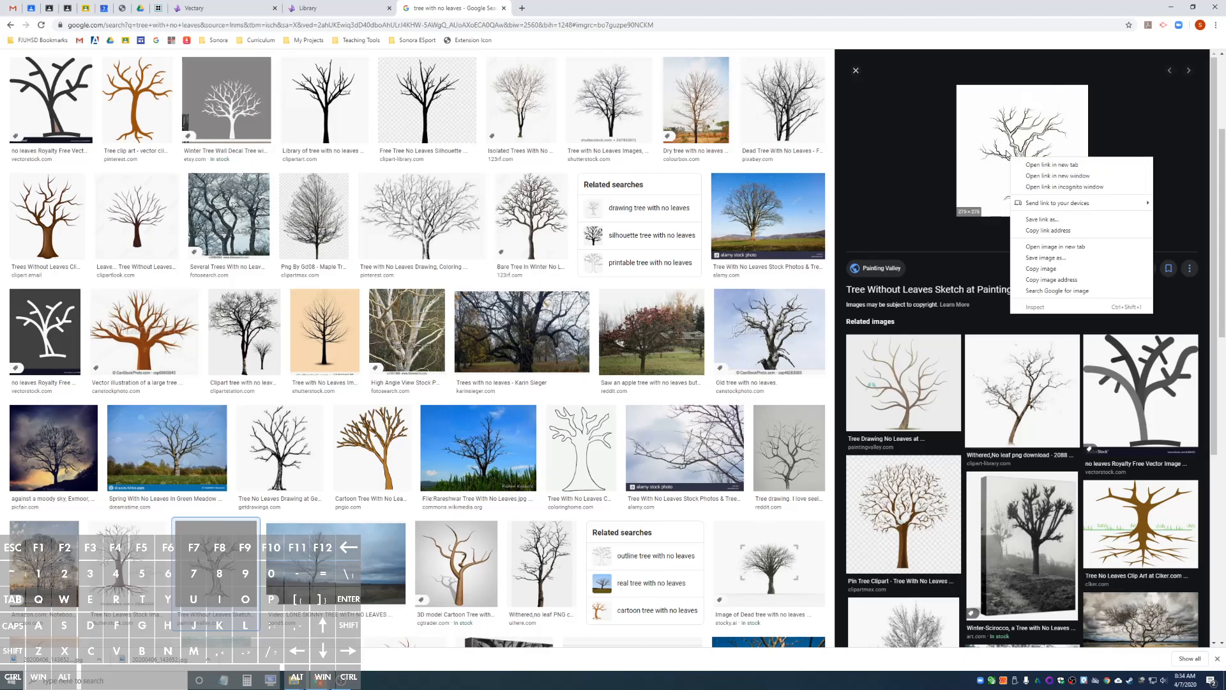
pyautogui.click(1083, 258)
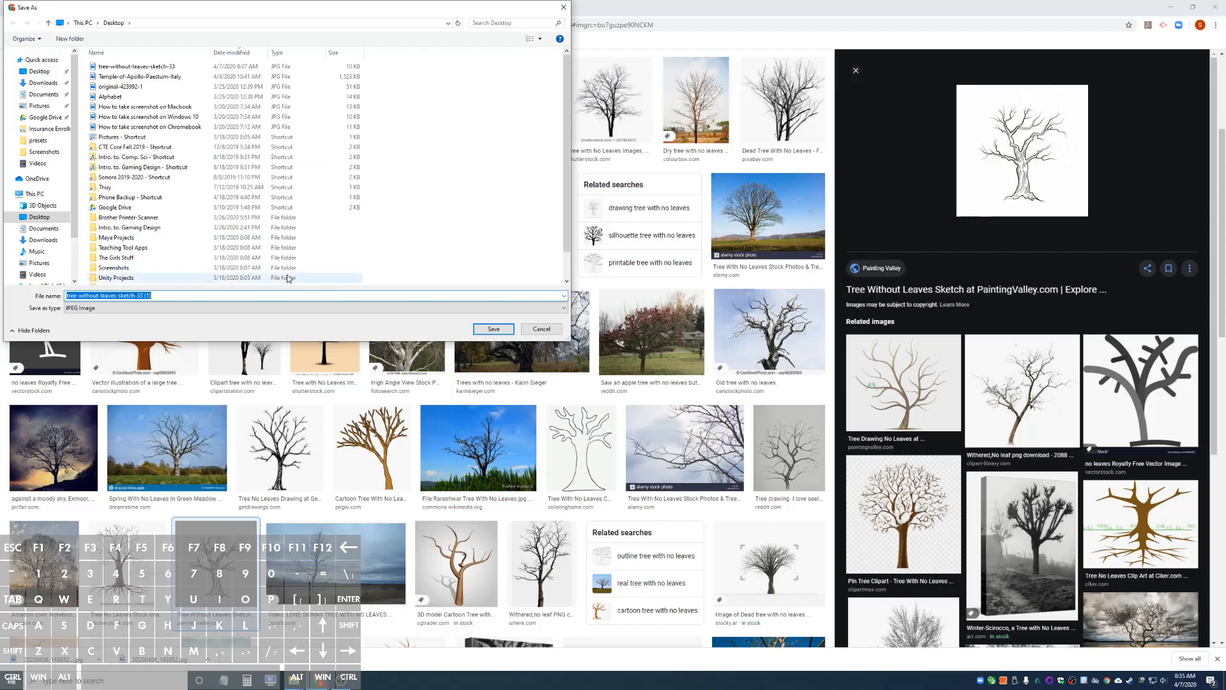
pyautogui.click(494, 329)
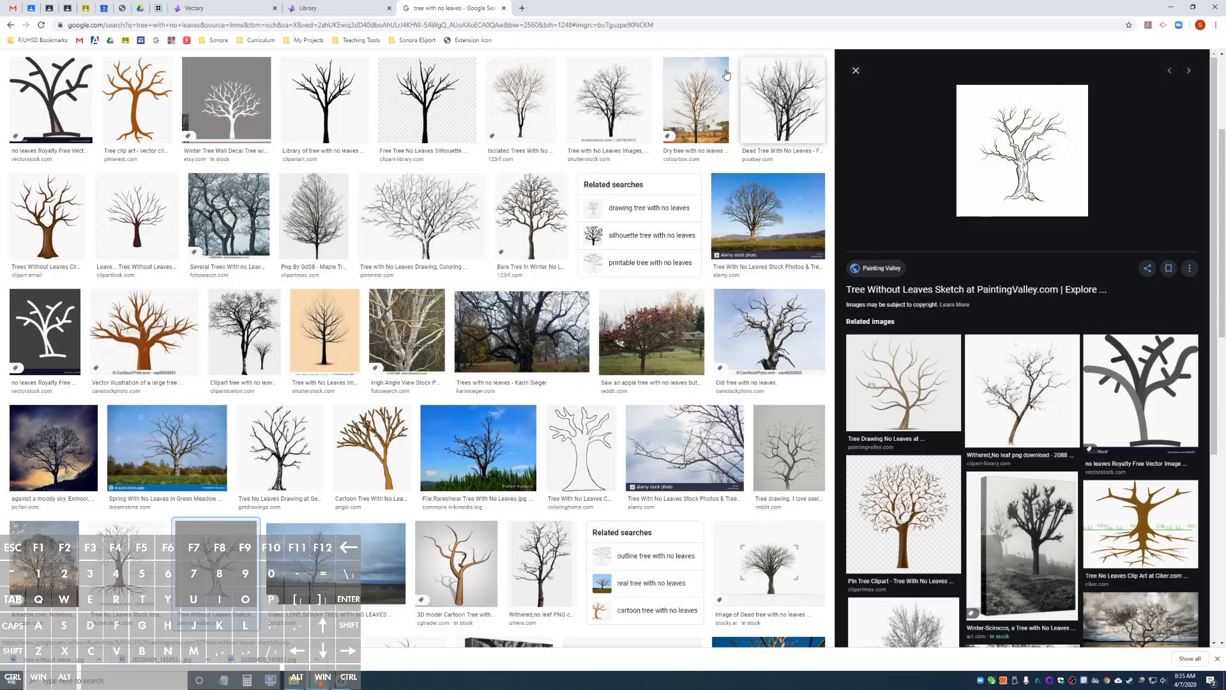
# Switch back to Vectary and import tree-without-leaves-sketch-33 from the Desktop as an image plane.
pyautogui.click(231, 10)
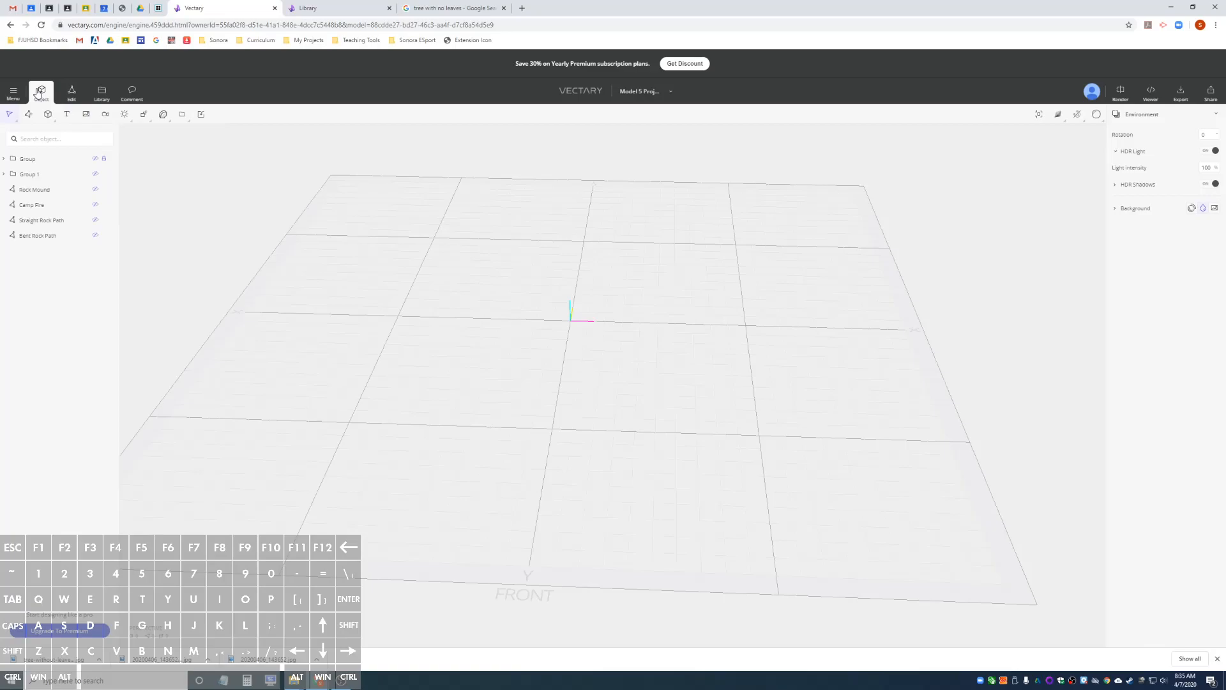
pyautogui.click(202, 115)
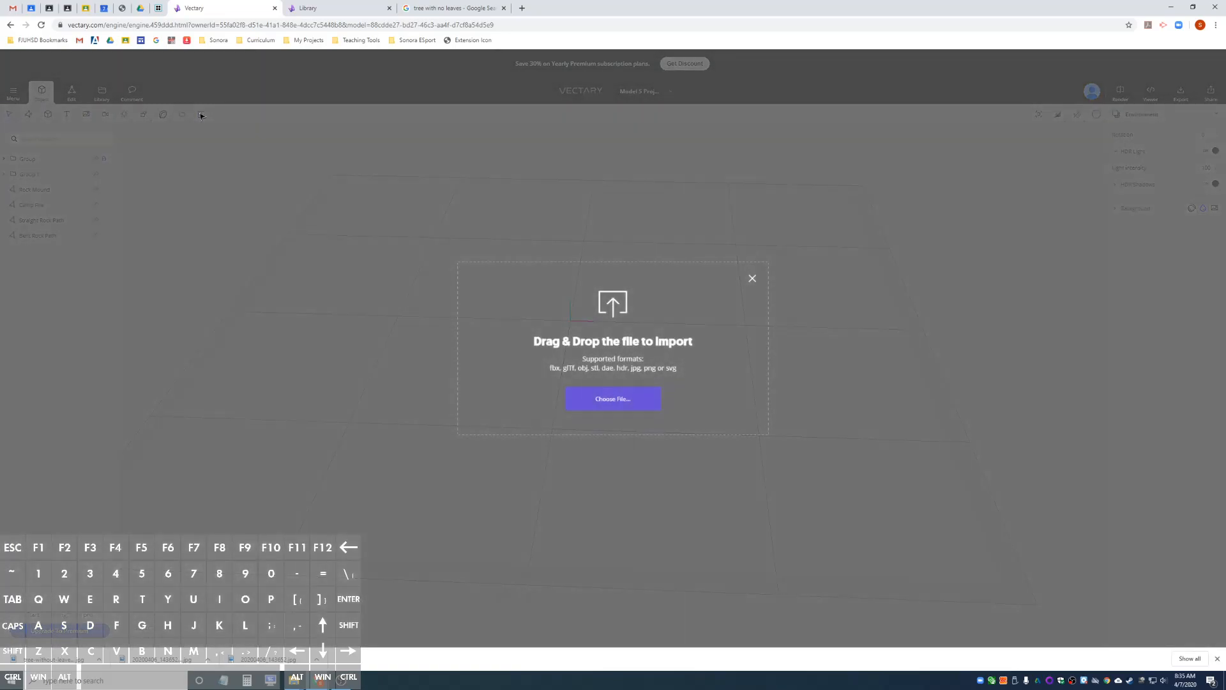
pyautogui.click(618, 397)
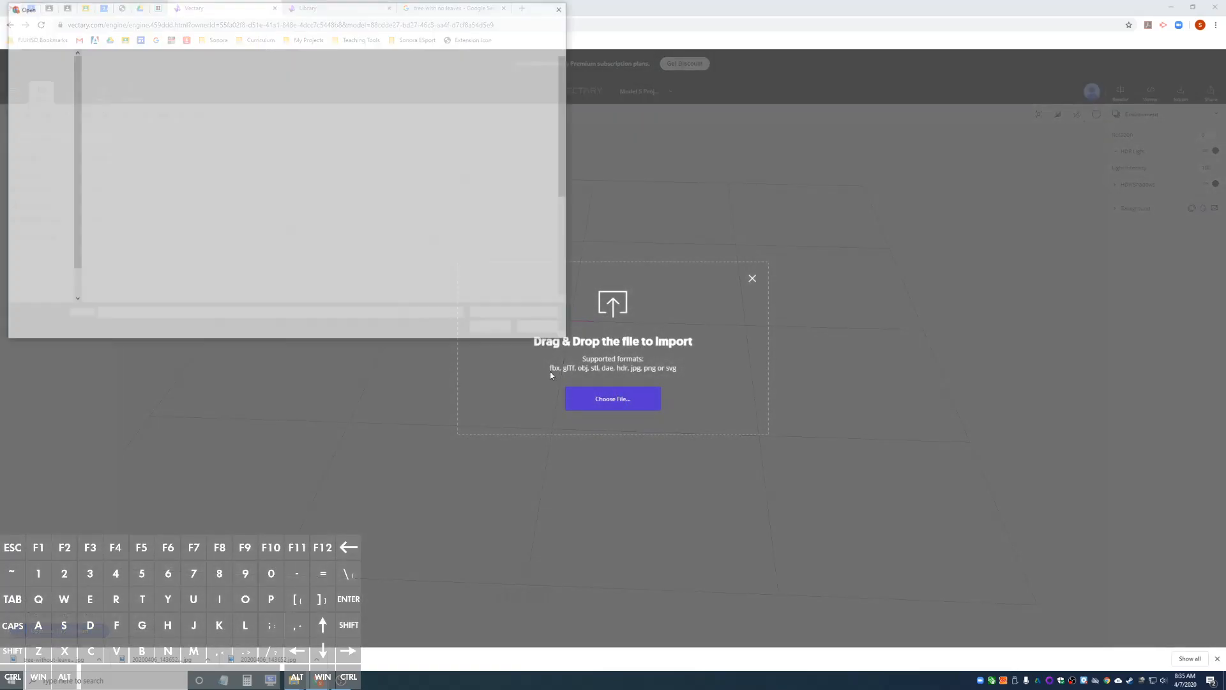
pyautogui.click(151, 77)
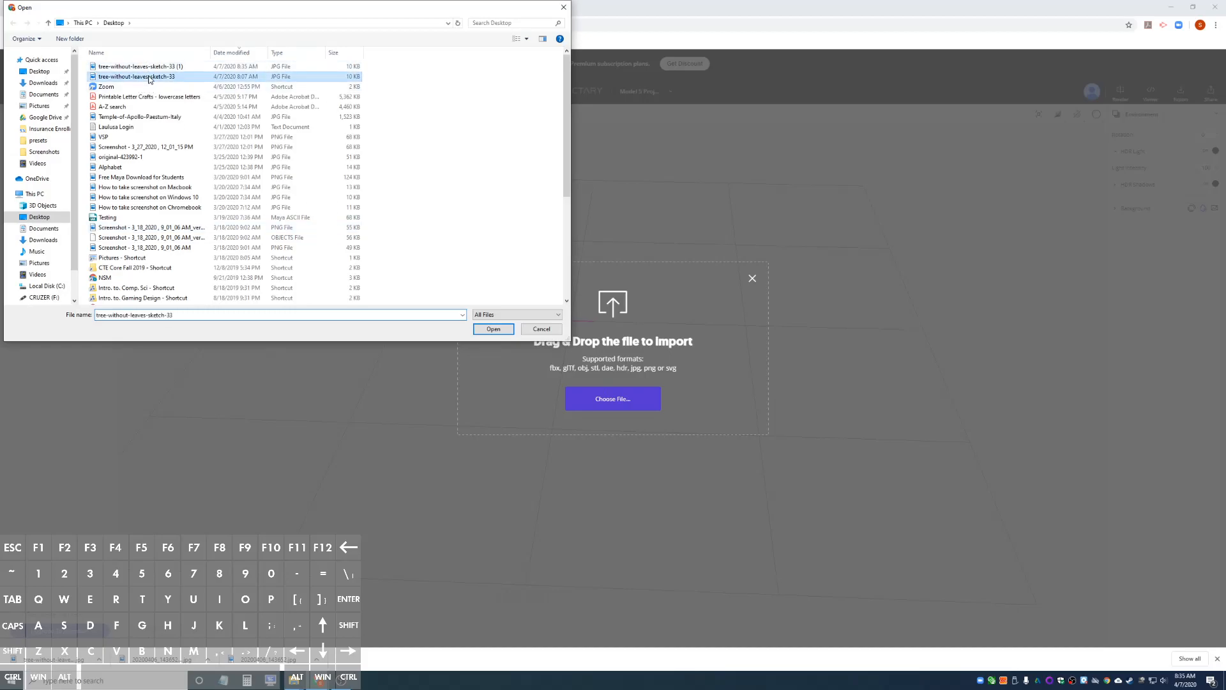
pyautogui.click(493, 329)
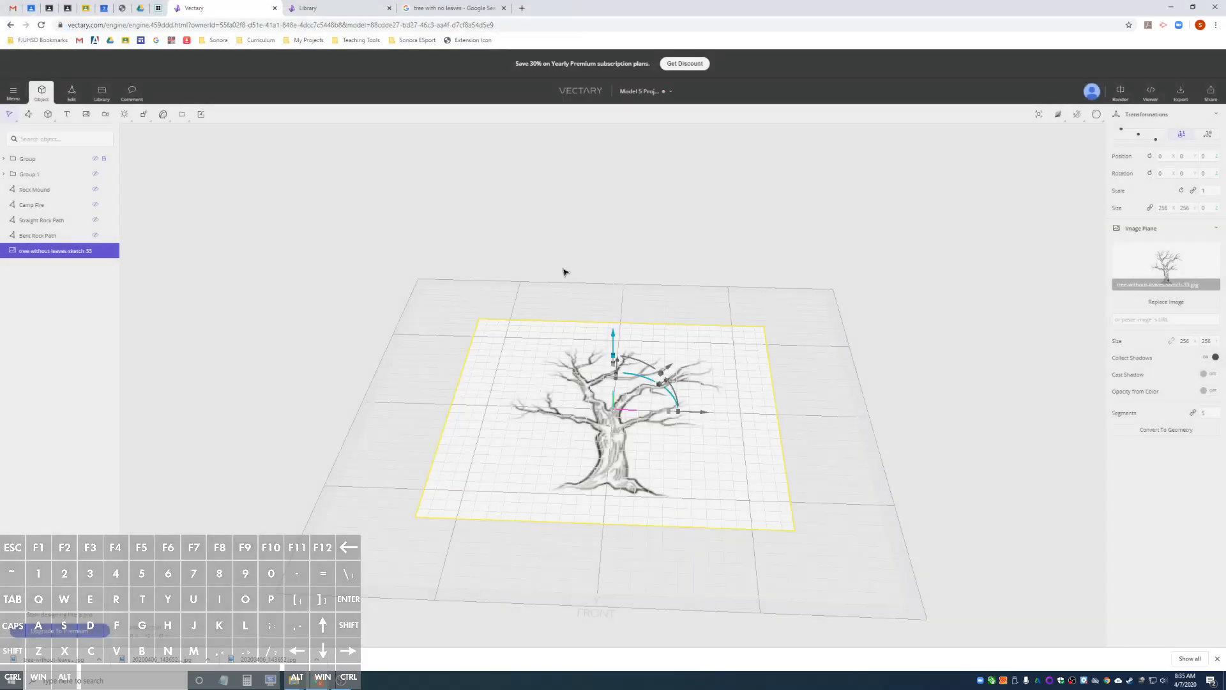
# Stand the tree image plane upright by setting its X rotation to 90 degrees.
pyautogui.keyDown('alt'); pyautogui.moveTo(777, 351); pyautogui.dragTo(394, 501); pyautogui.keyUp('alt')
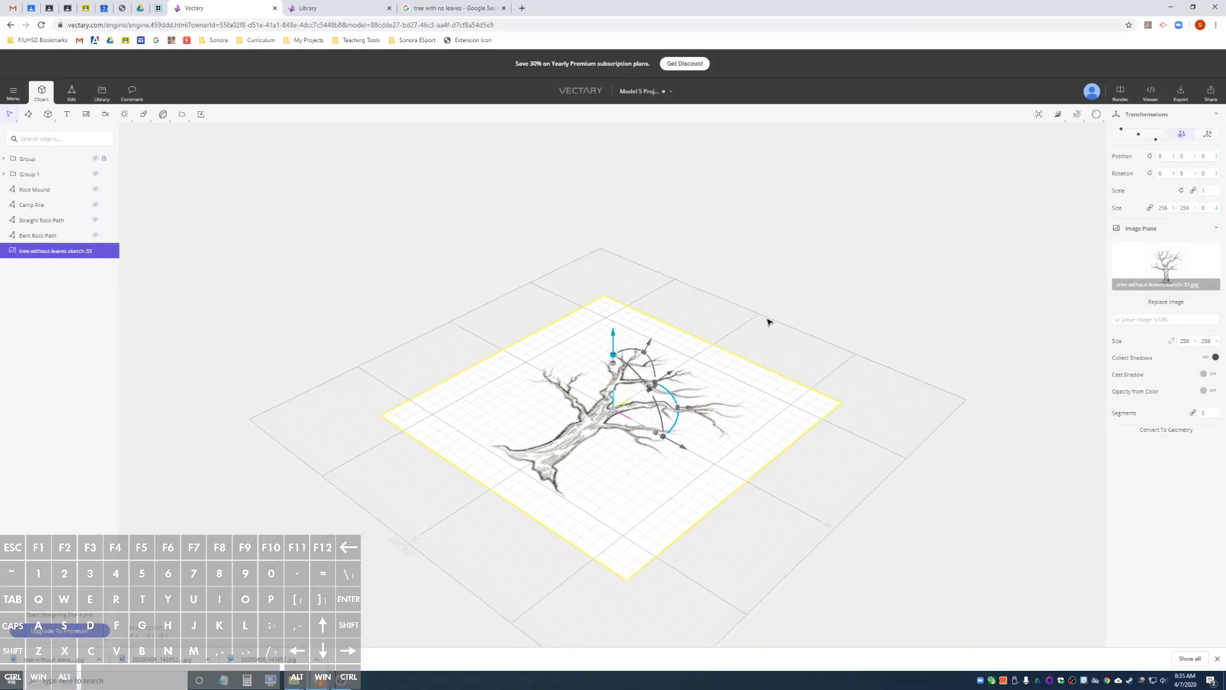
pyautogui.scroll(5, 771, 369)
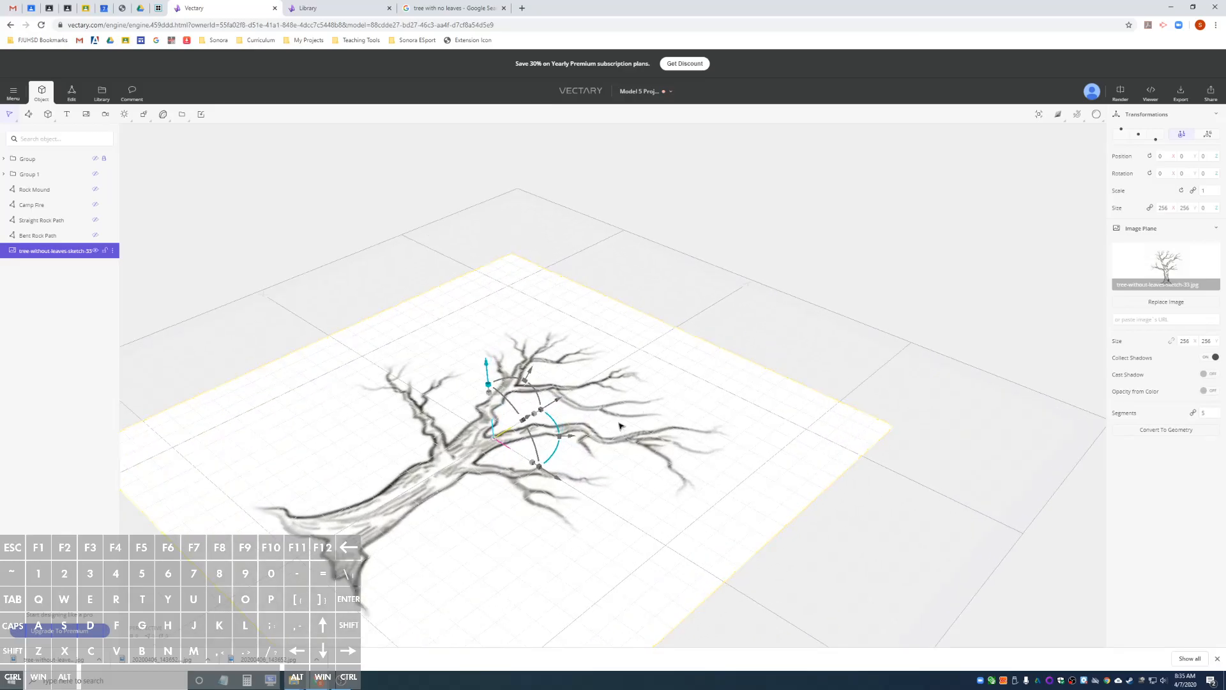
pyautogui.scroll(-3, 499, 438)
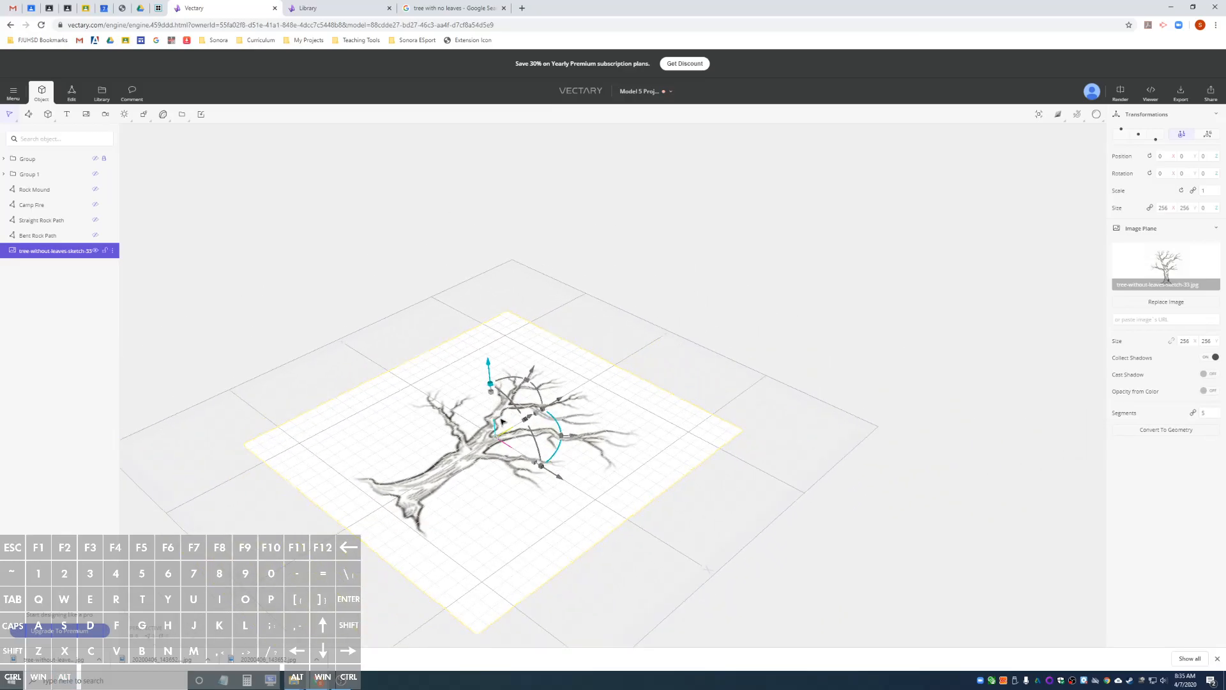
pyautogui.moveTo(514, 381); pyautogui.dragTo(446, 441)
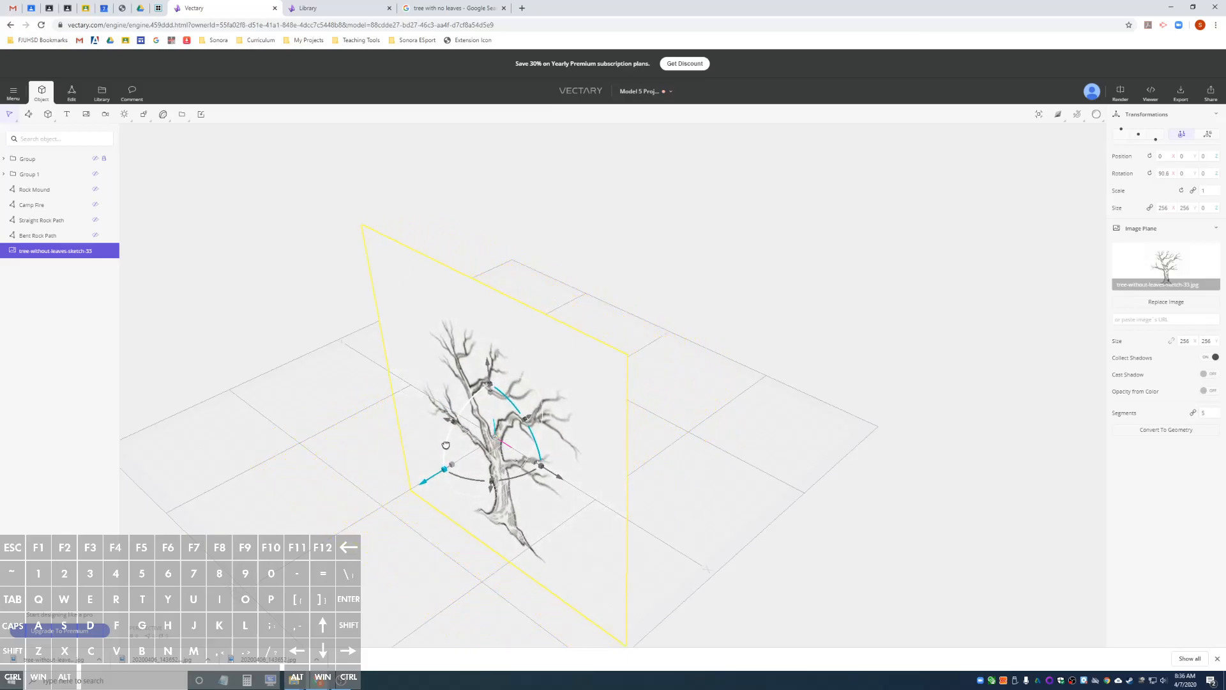
pyautogui.click(1165, 173)
pyautogui.doubleClick(1165, 177)
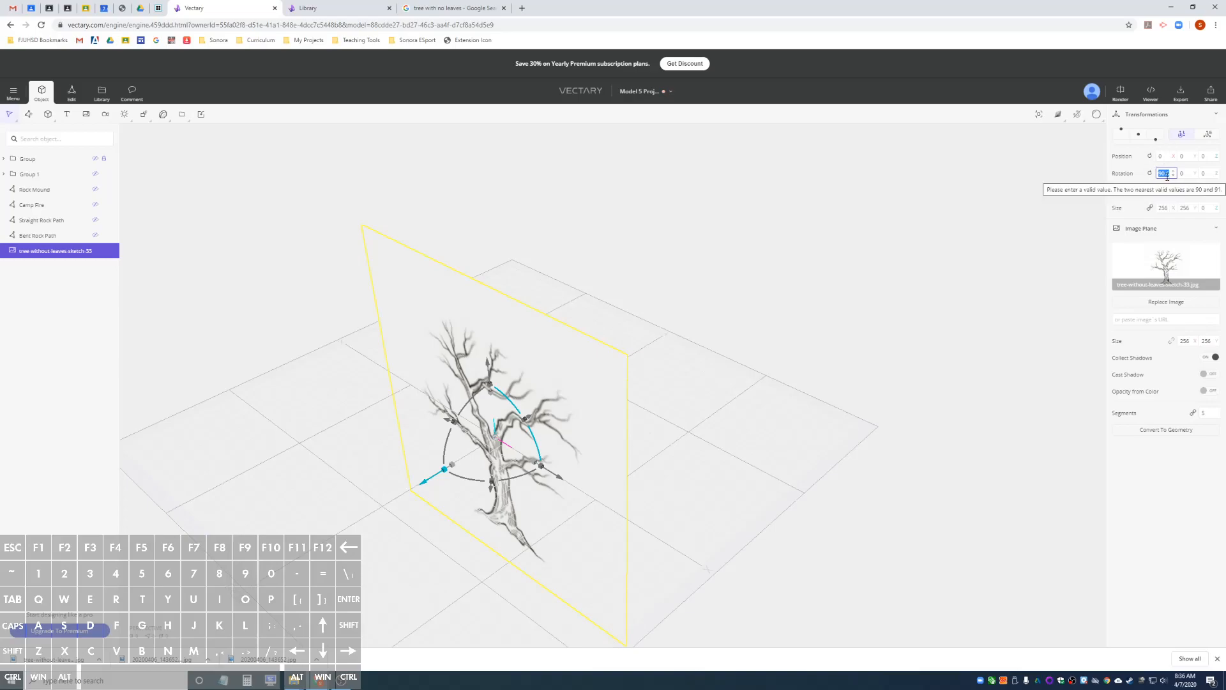
pyautogui.write('90')
pyautogui.press('Return')
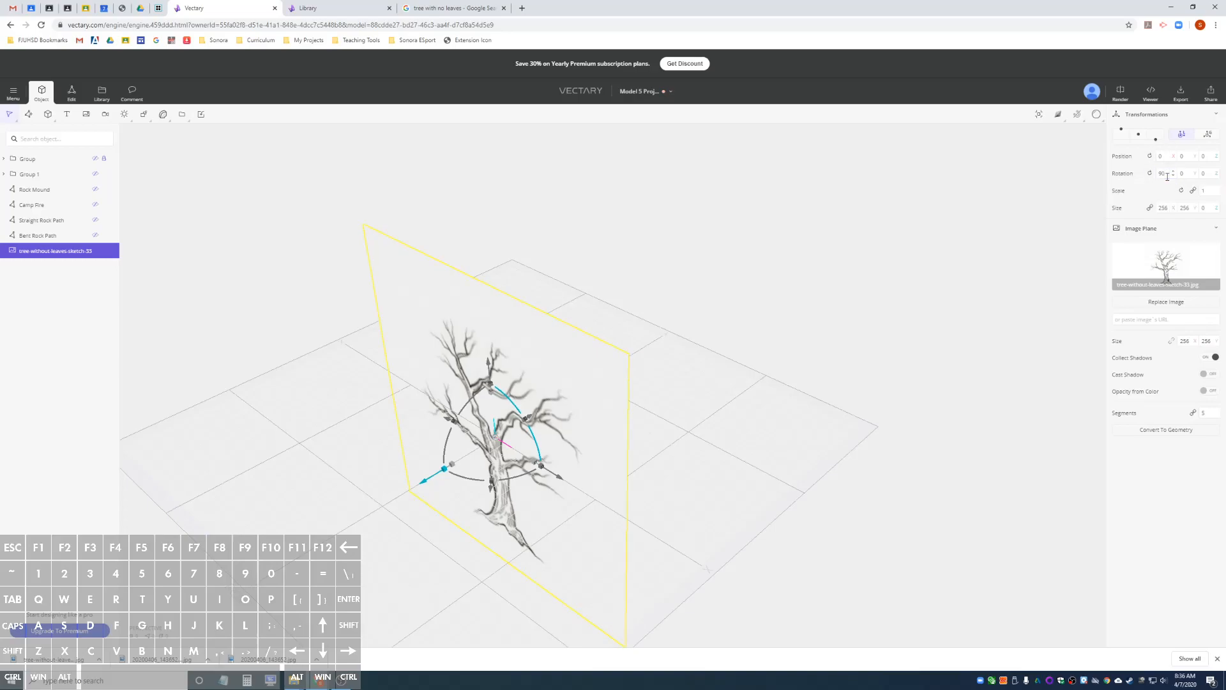
# Raise the tree image plane to a Z position of about 87.4 so the trunk base meets the ground.
pyautogui.keyDown('alt'); pyautogui.moveTo(479, 409); pyautogui.dragTo(646, 369); pyautogui.keyUp('alt')
pyautogui.keyDown('alt'); pyautogui.moveTo(548, 385); pyautogui.dragTo(552, 229); pyautogui.keyUp('alt')
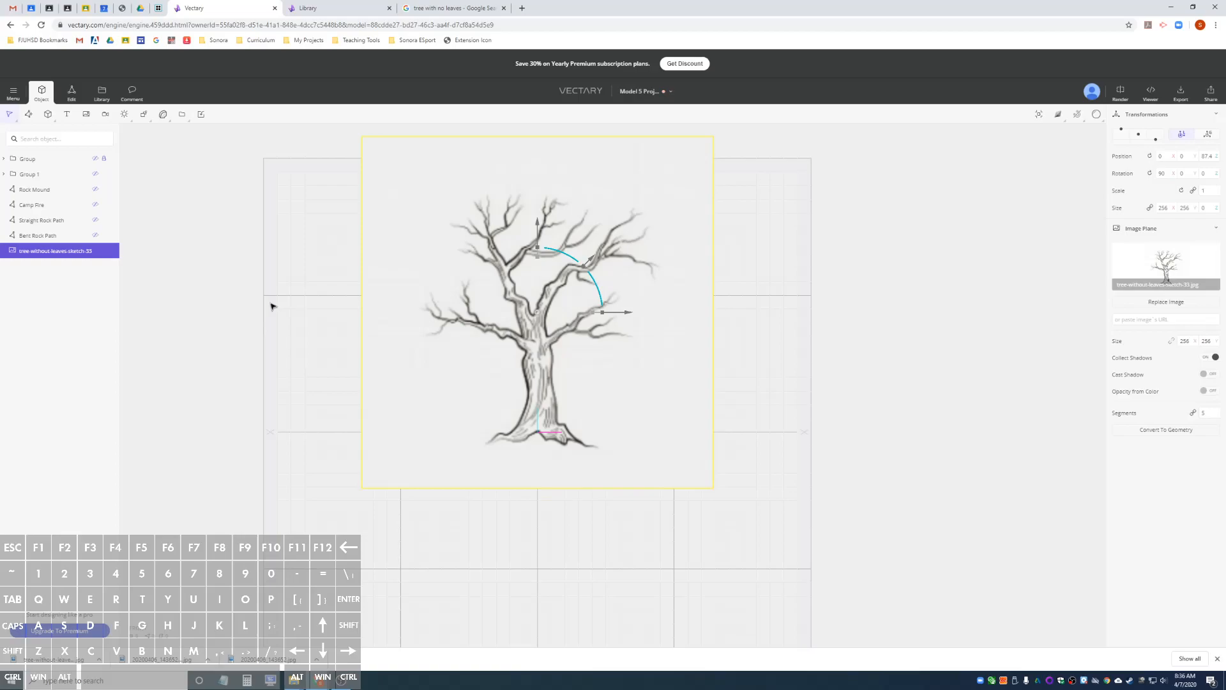
pyautogui.keyDown('alt'); pyautogui.moveTo(798, 320); pyautogui.dragTo(705, 362); pyautogui.keyUp('alt')
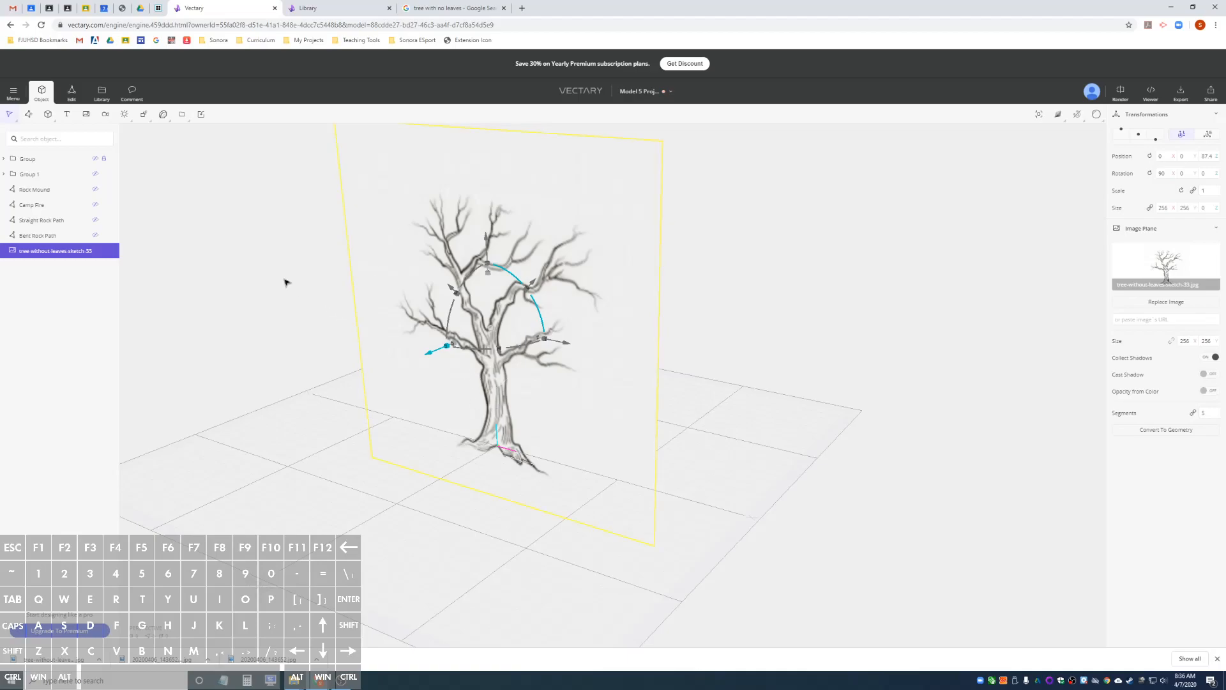
# Add a cone primitive at the base of the tree image as the start of the trunk.
pyautogui.click(48, 114)
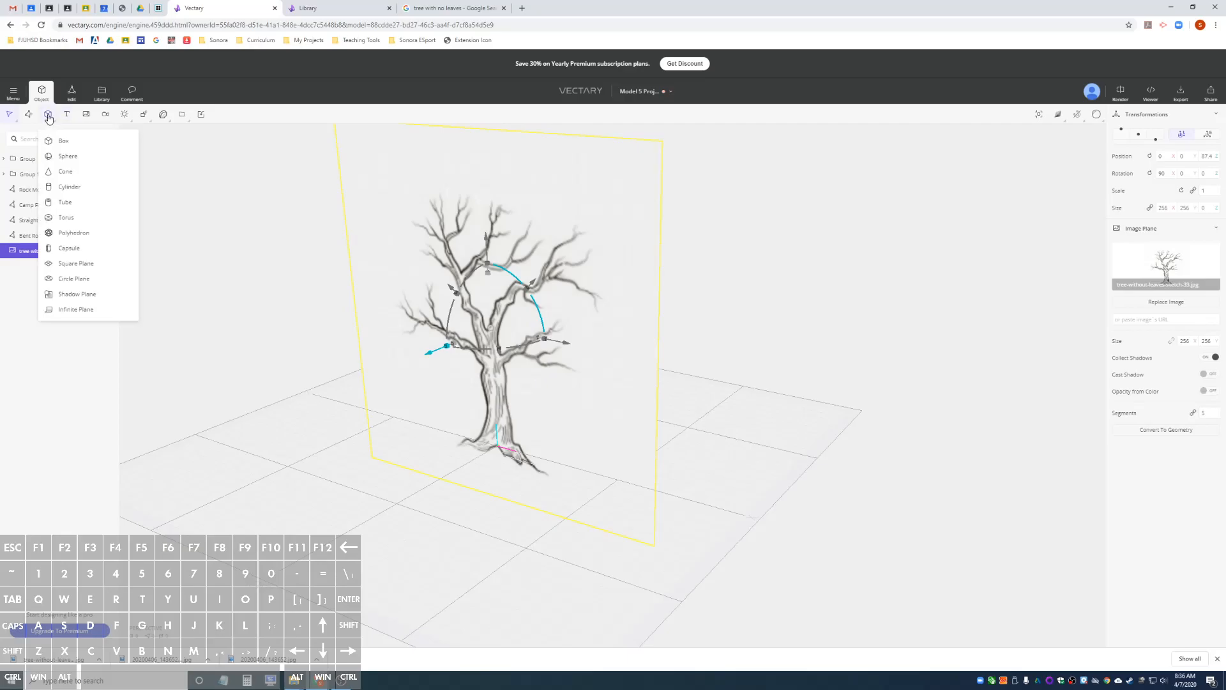
pyautogui.click(79, 174)
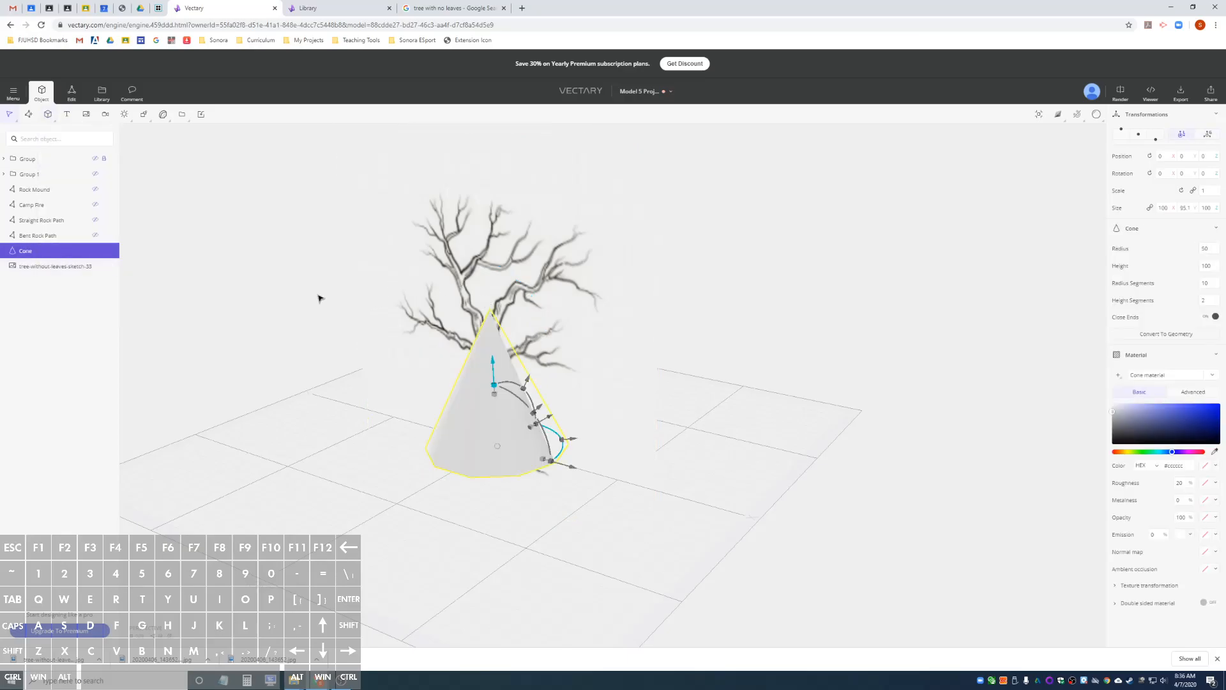
pyautogui.keyDown('alt'); pyautogui.moveTo(281, 297); pyautogui.dragTo(426, 239); pyautogui.keyUp('alt')
pyautogui.moveTo(478, 282)
pyautogui.keyDown('alt'); pyautogui.mouseDown()
pyautogui.moveTo(481, 298)
pyautogui.moveTo(480, 289)
pyautogui.mouseUp(); pyautogui.keyUp('alt')
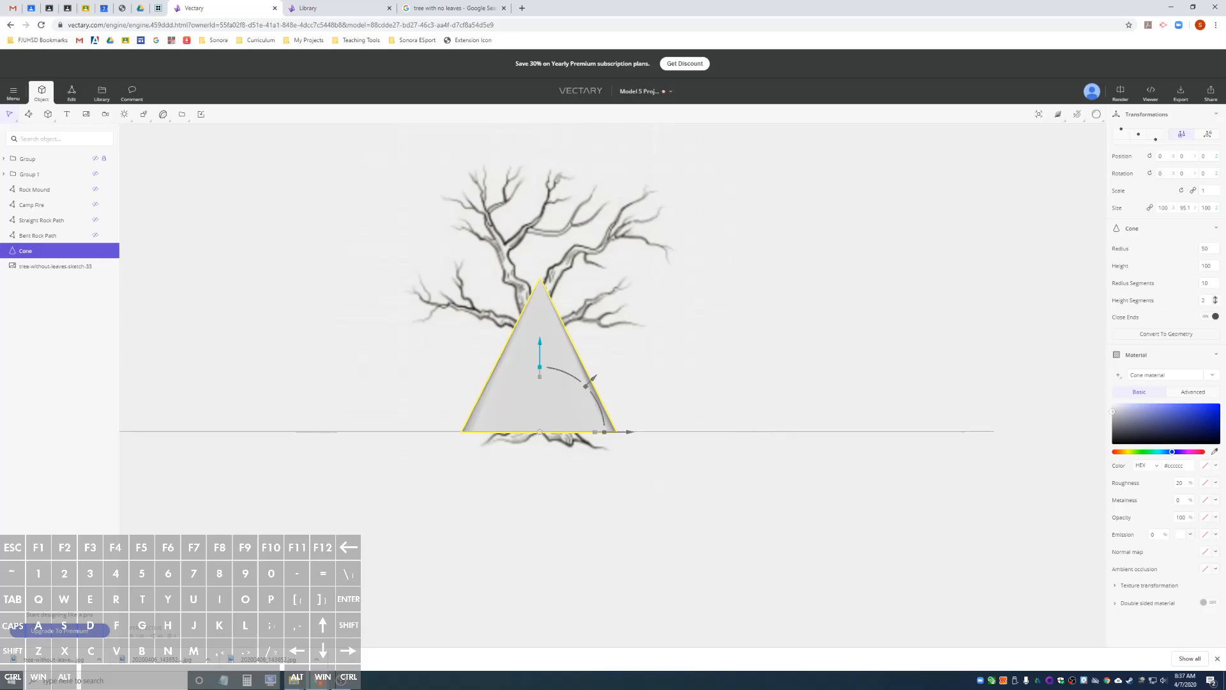
# Set the cone's height segments to 12 and its radius segments to 6, checking the divisions in wireframe.
pyautogui.moveTo(1217, 300); pyautogui.dragTo(1217, 296)
pyautogui.click(1216, 285)
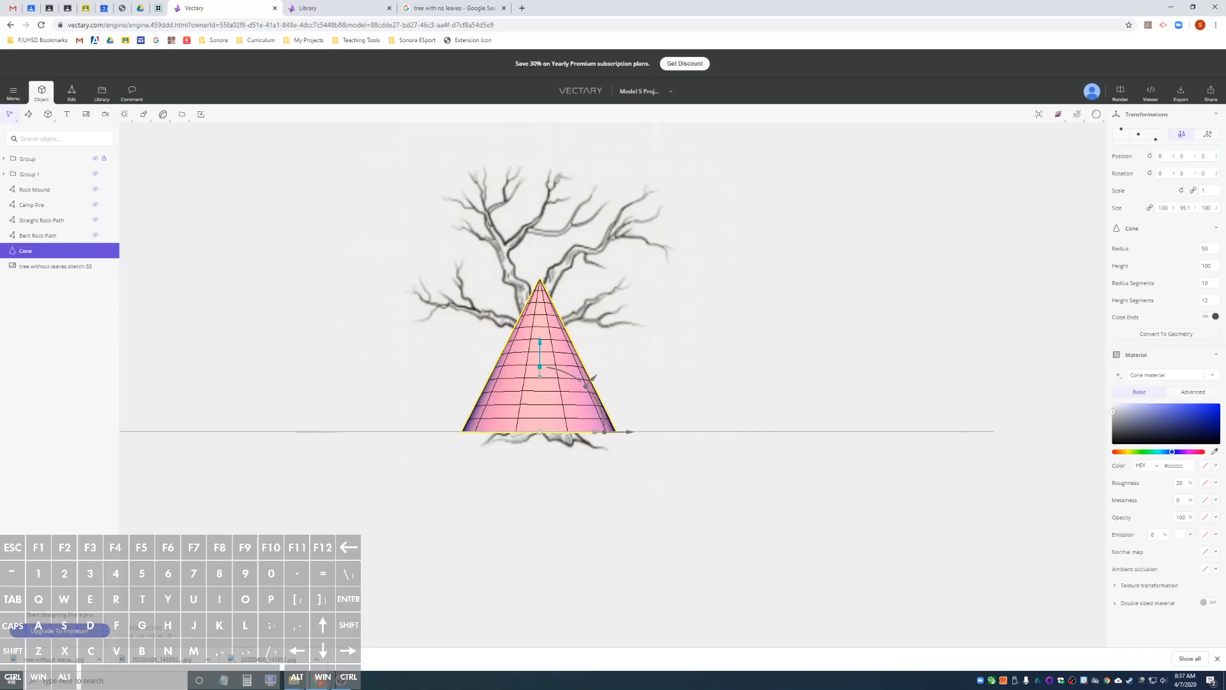
pyautogui.moveTo(1216, 285); pyautogui.dragTo(1216, 287)
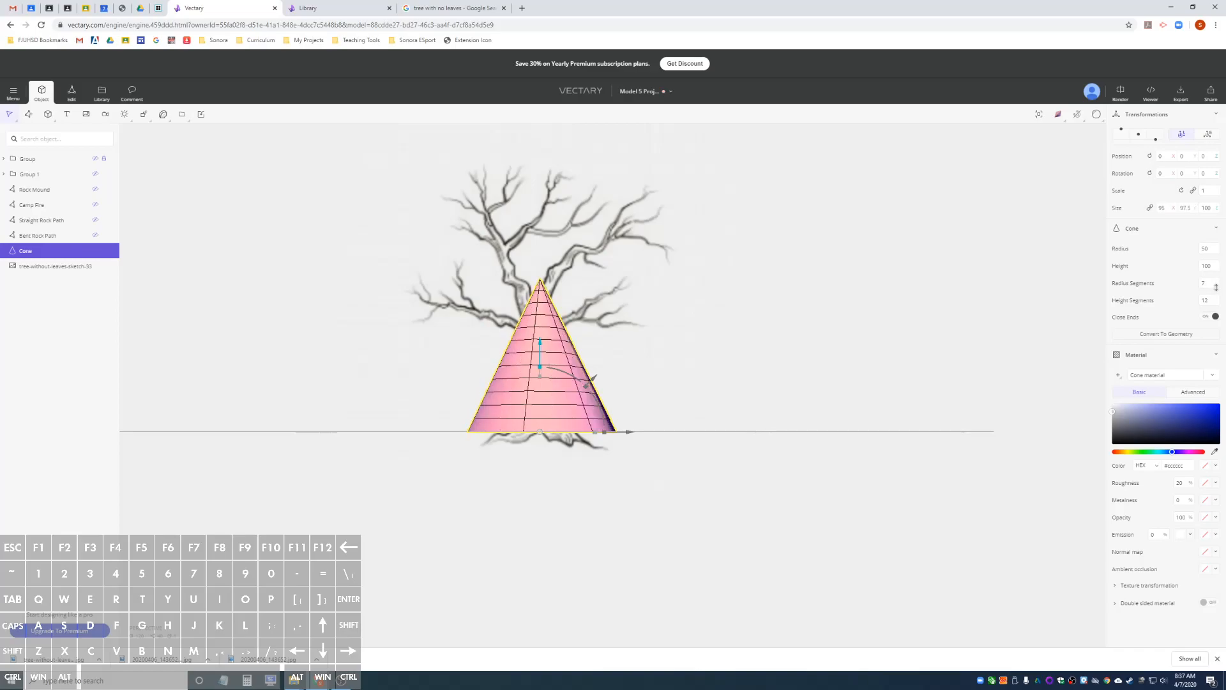
pyautogui.moveTo(1216, 286); pyautogui.dragTo(1215, 287)
pyautogui.click(1211, 283)
pyautogui.write('6')
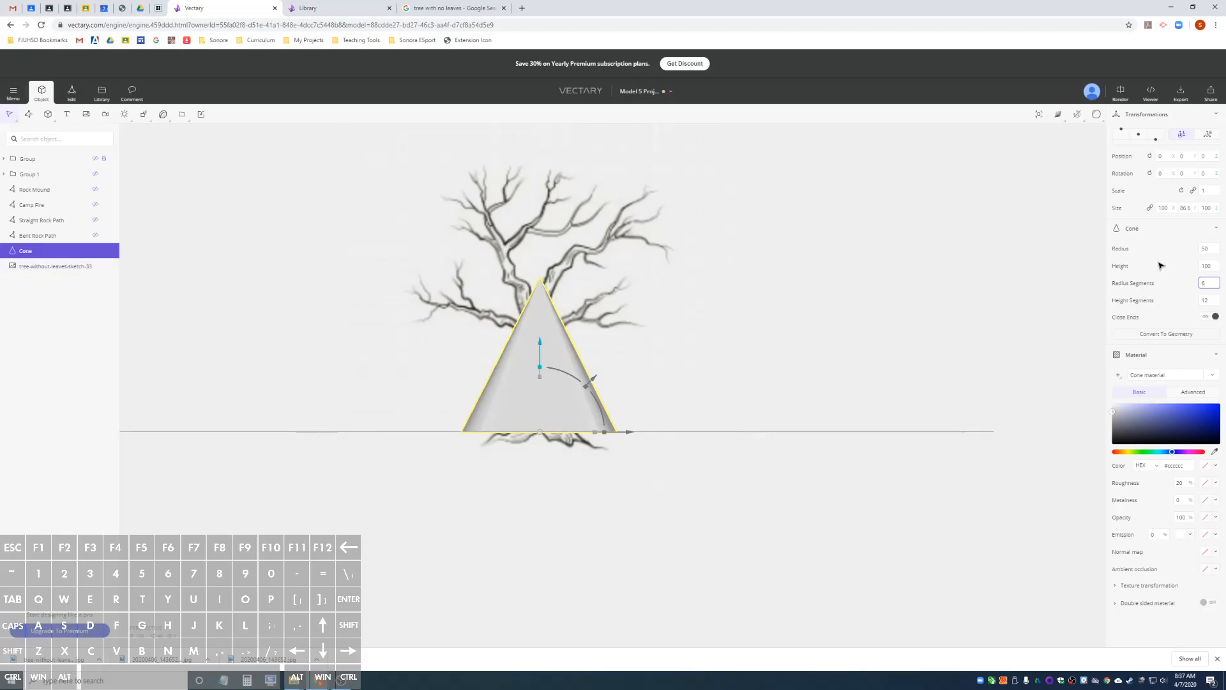
# Set the cone's height to 150 and its radius to 11 to fit the sketched trunk.
pyautogui.moveTo(1215, 264); pyautogui.dragTo(1218, 244)
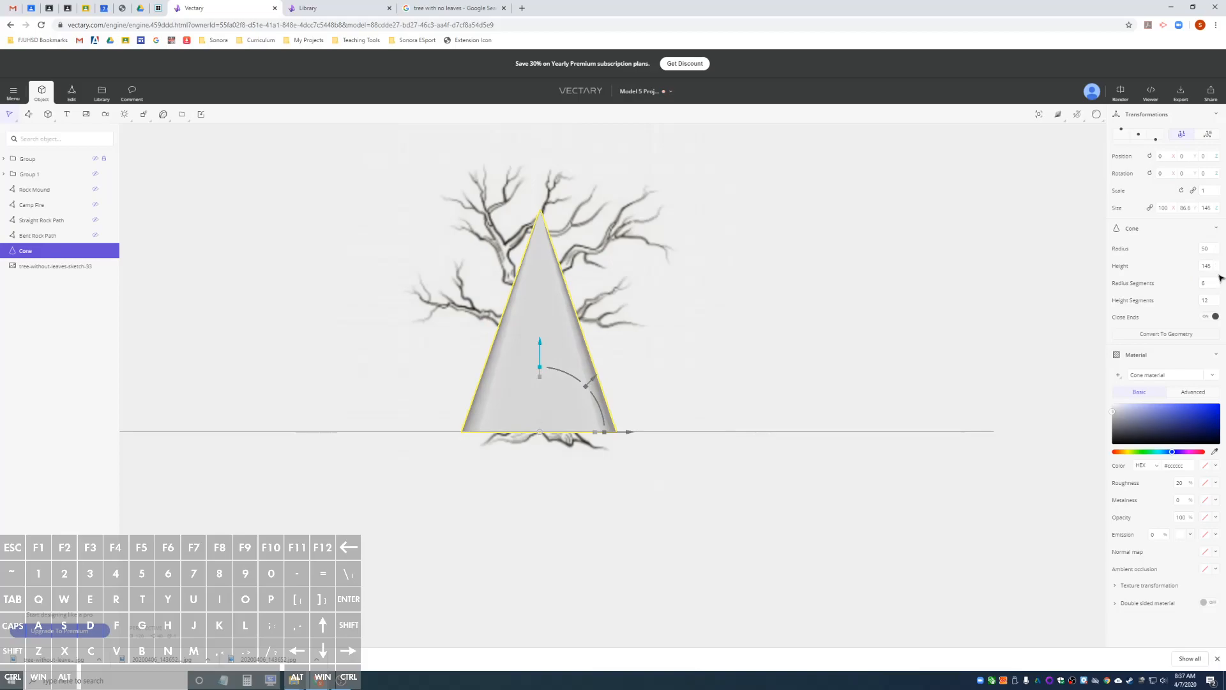
pyautogui.moveTo(1218, 265); pyautogui.dragTo(1217, 266)
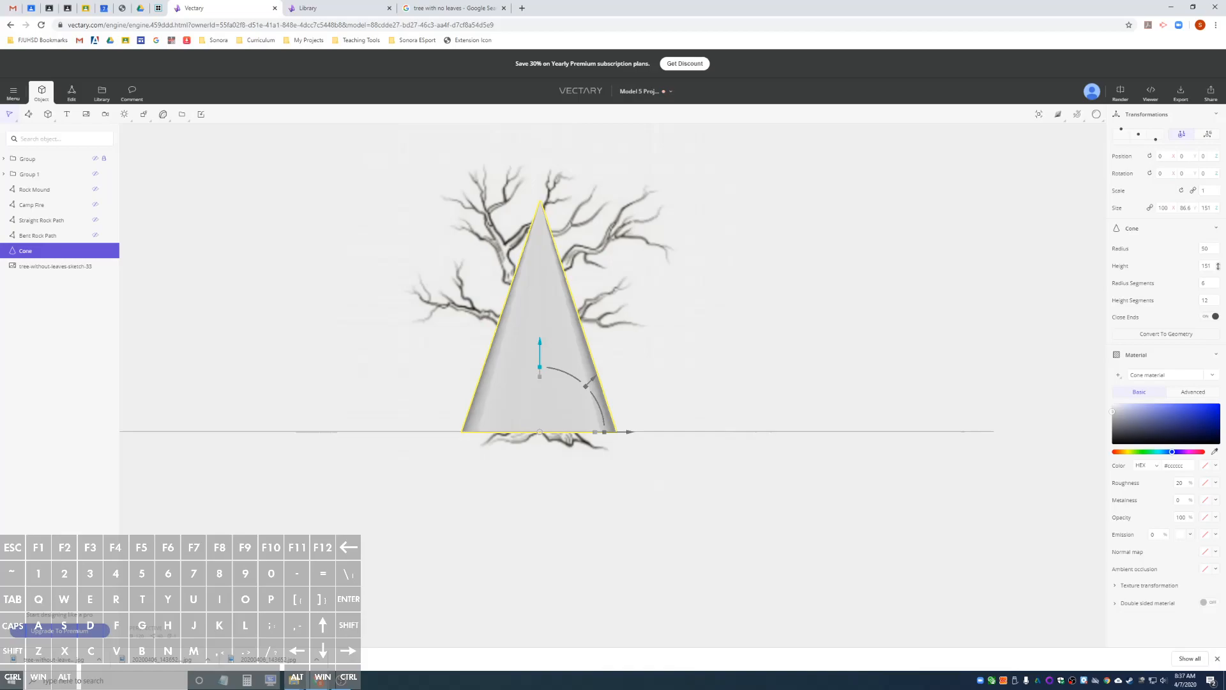
pyautogui.click(1214, 268)
pyautogui.write('150')
pyautogui.click(1214, 250)
pyautogui.write('13')
pyautogui.press('Return')
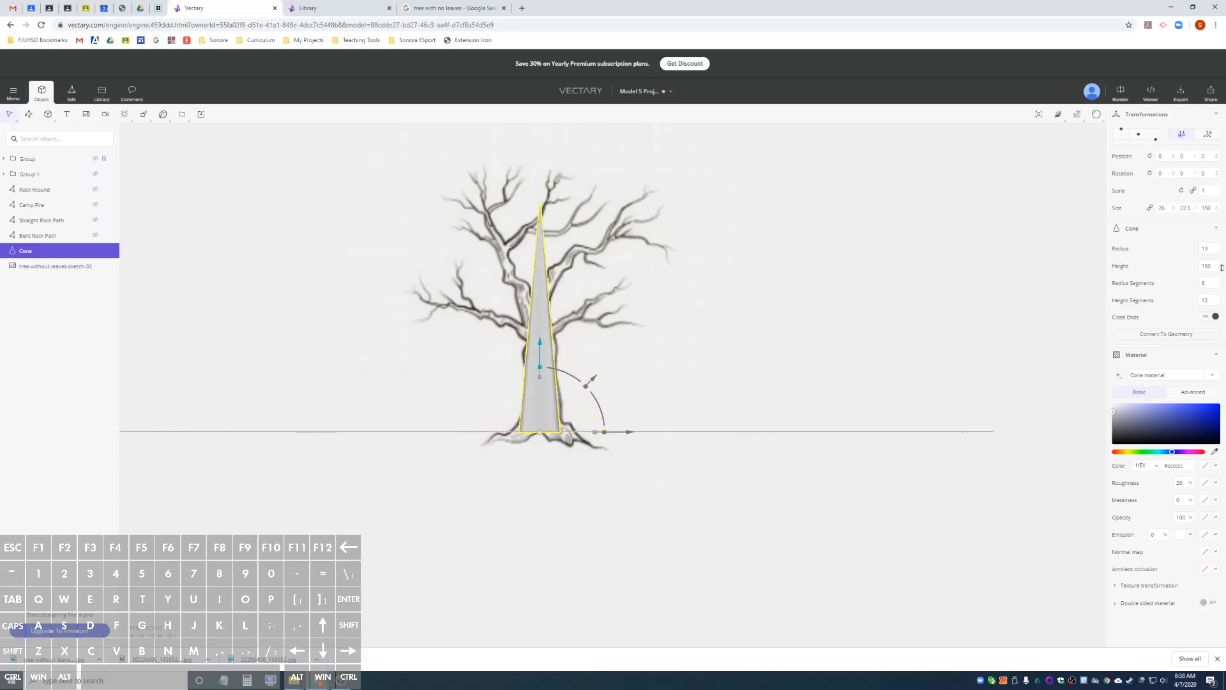
pyautogui.moveTo(1221, 268); pyautogui.dragTo(1222, 267)
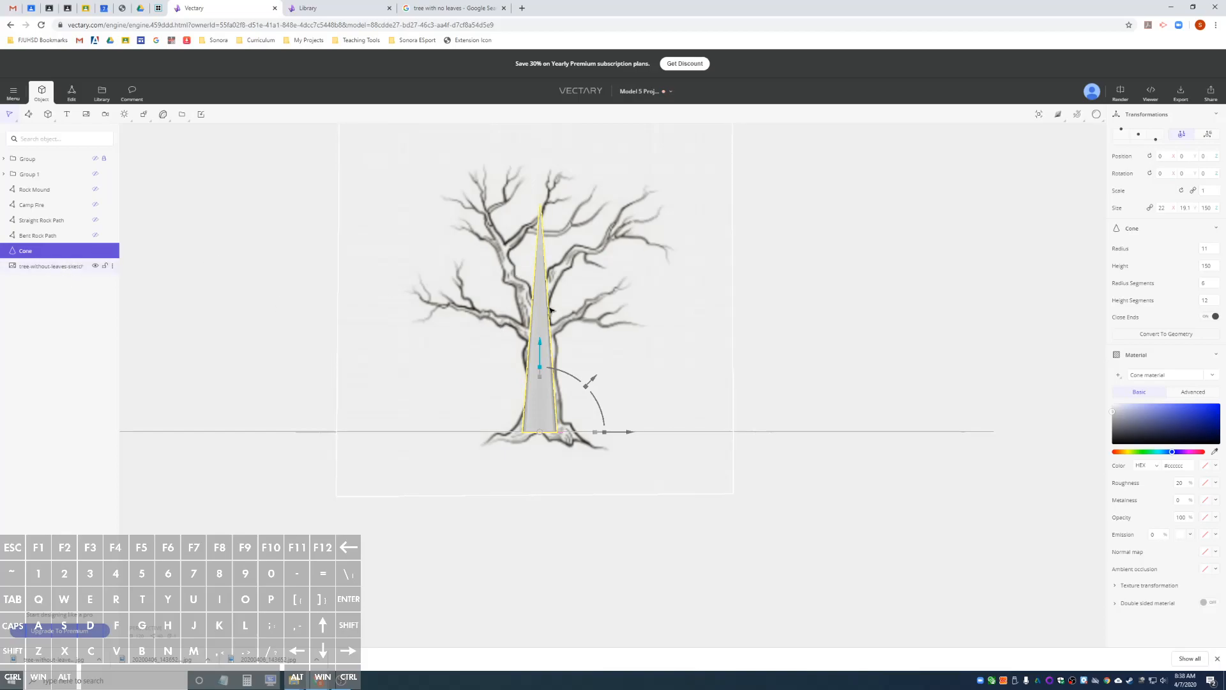
# Convert the trunk cone to editable geometry.
pyautogui.scroll(3, 550, 309)
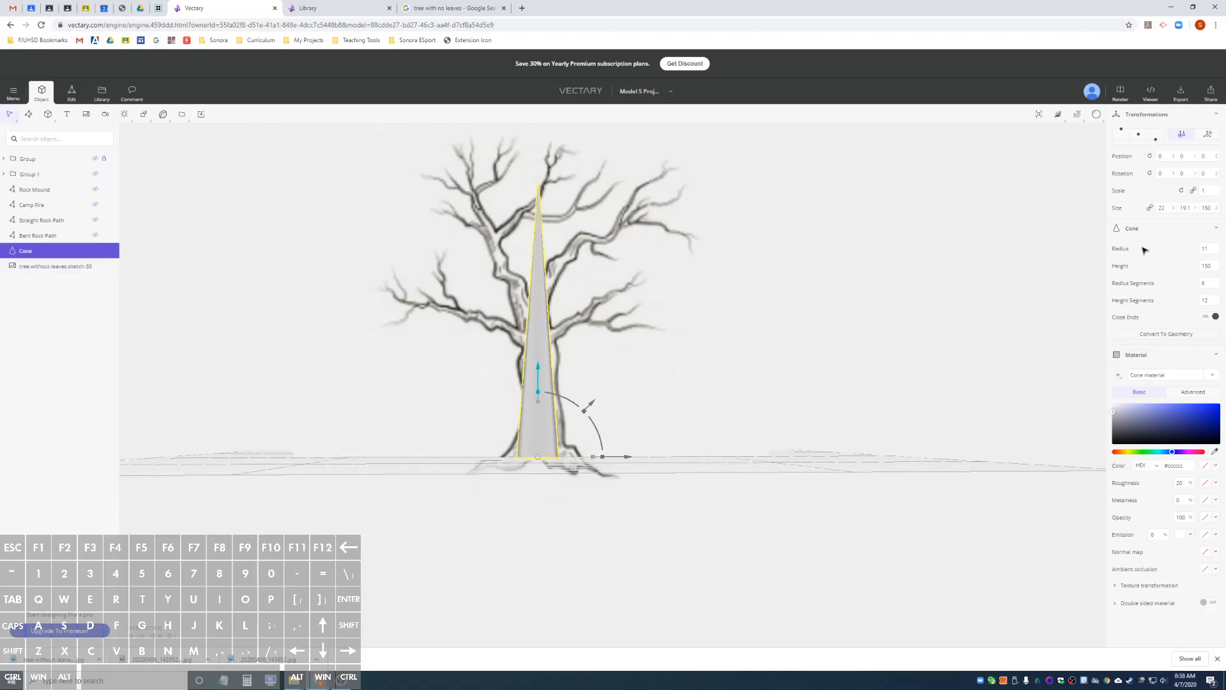
pyautogui.click(1157, 334)
pyautogui.click(40, 114)
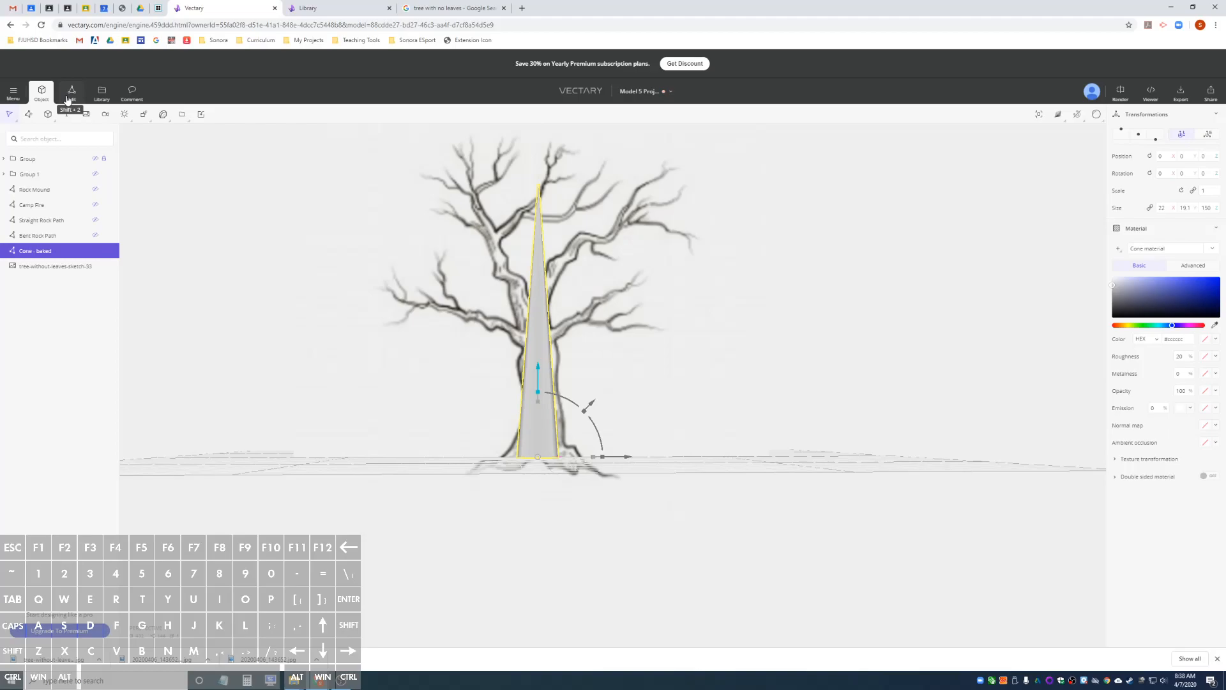
# Enter mesh editing for the cone and compare its lower sections with the tree sketch.
pyautogui.click(71, 93)
pyautogui.scroll(5, 529, 350)
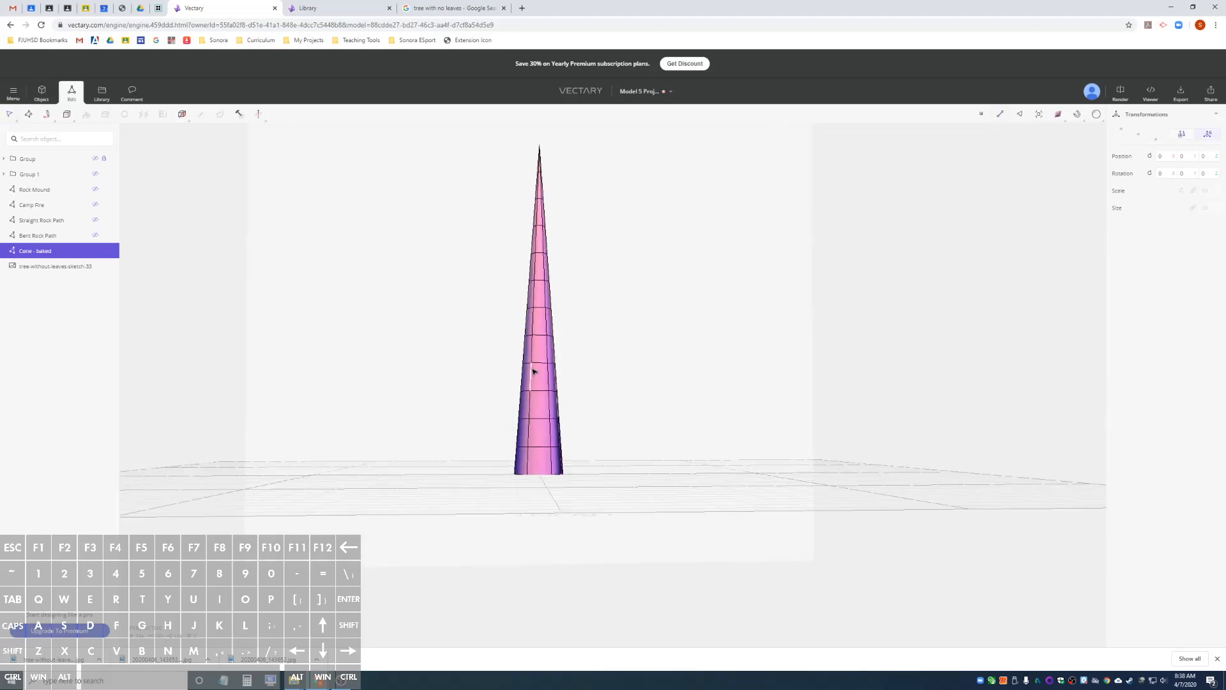
pyautogui.click(70, 268)
pyautogui.click(61, 251)
pyautogui.click(62, 269)
pyautogui.click(61, 252)
pyautogui.click(62, 268)
pyautogui.click(61, 254)
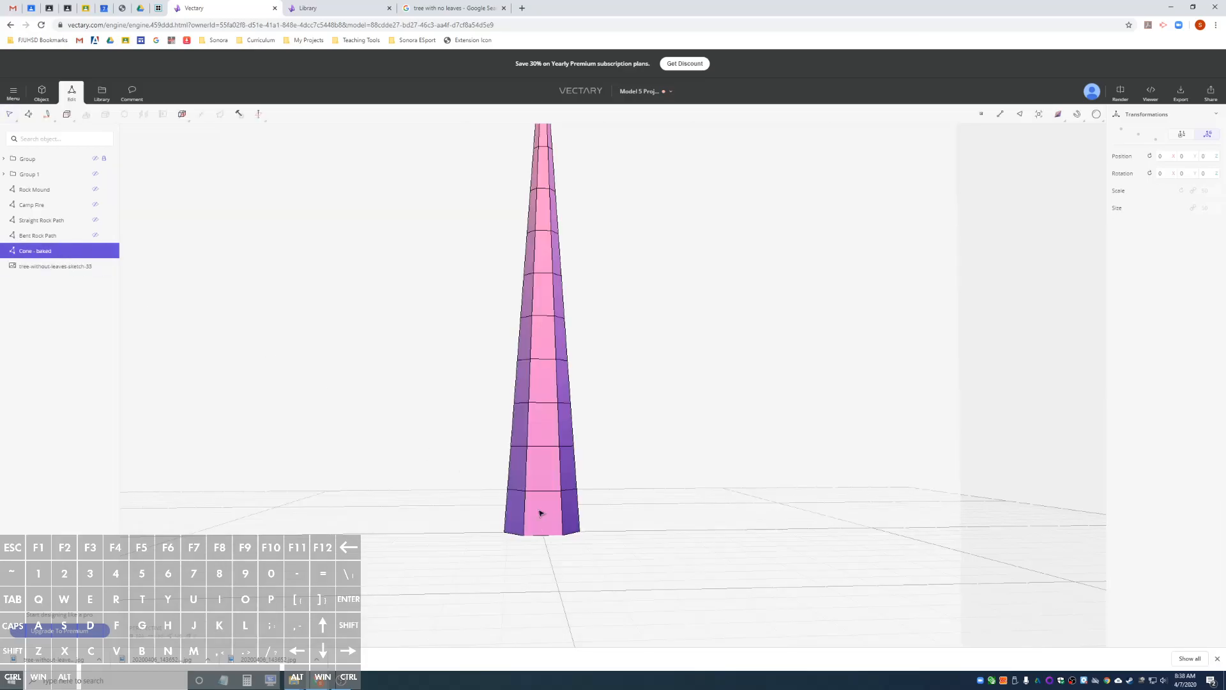
pyautogui.scroll(3, 539, 541)
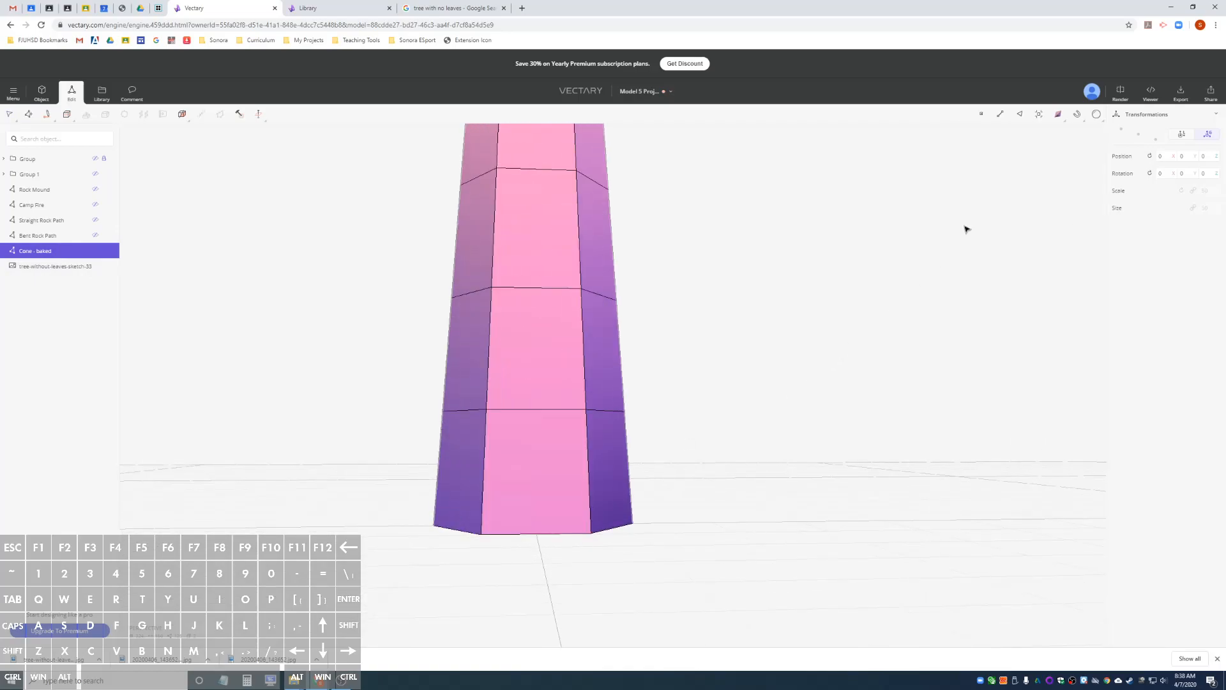
# Loop-select the trunk's bottom edges in edge mode, then shift the loop toward the sketch's right-hand root and widen it.
pyautogui.click(1000, 116)
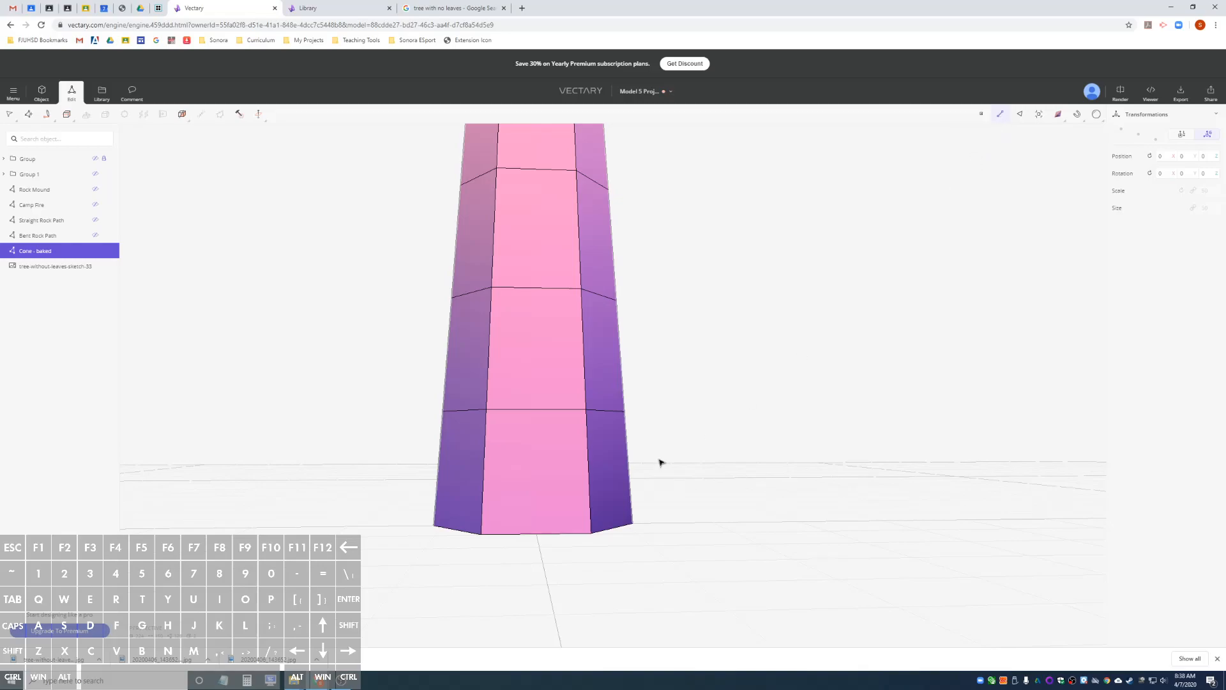
pyautogui.click(526, 535)
pyautogui.rightClick(526, 534)
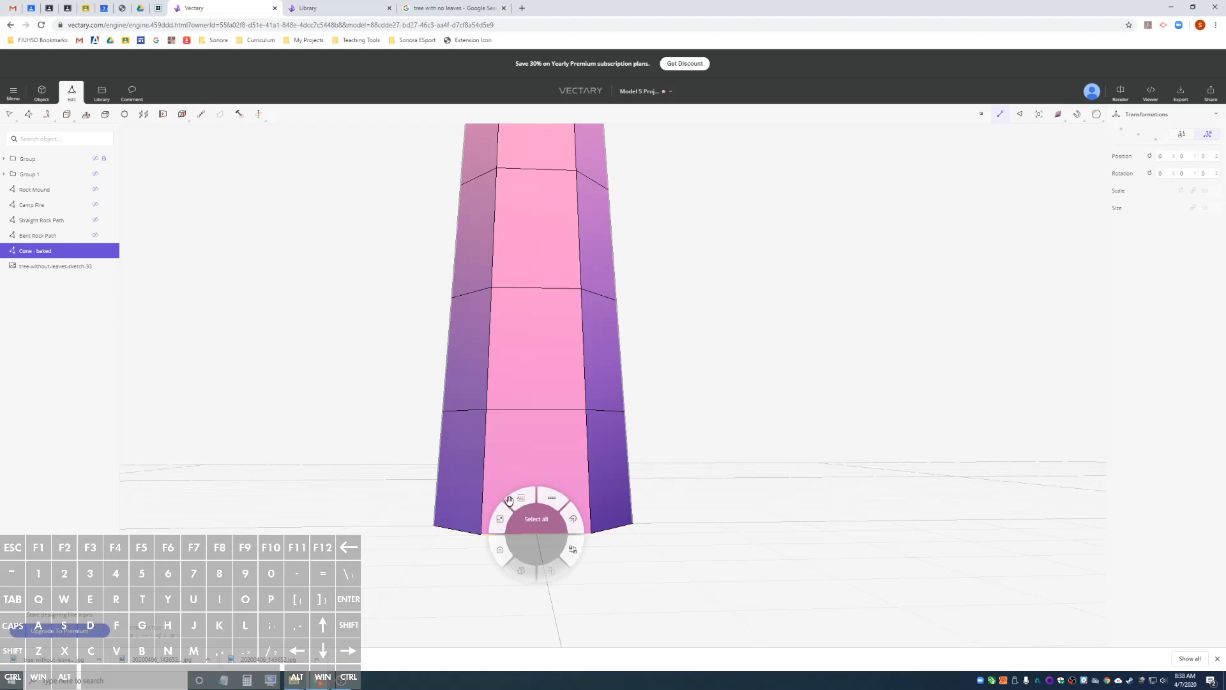
pyautogui.click(552, 499)
pyautogui.press('Return')
pyautogui.press('Return')
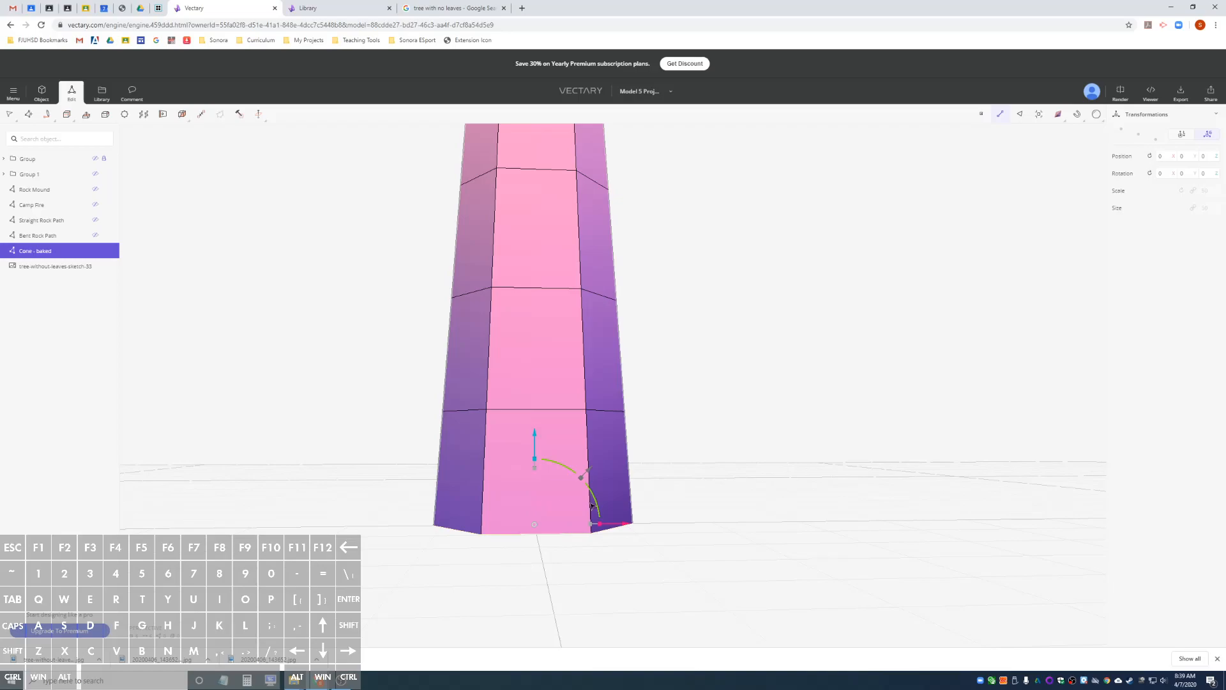
pyautogui.moveTo(627, 524); pyautogui.dragTo(655, 523)
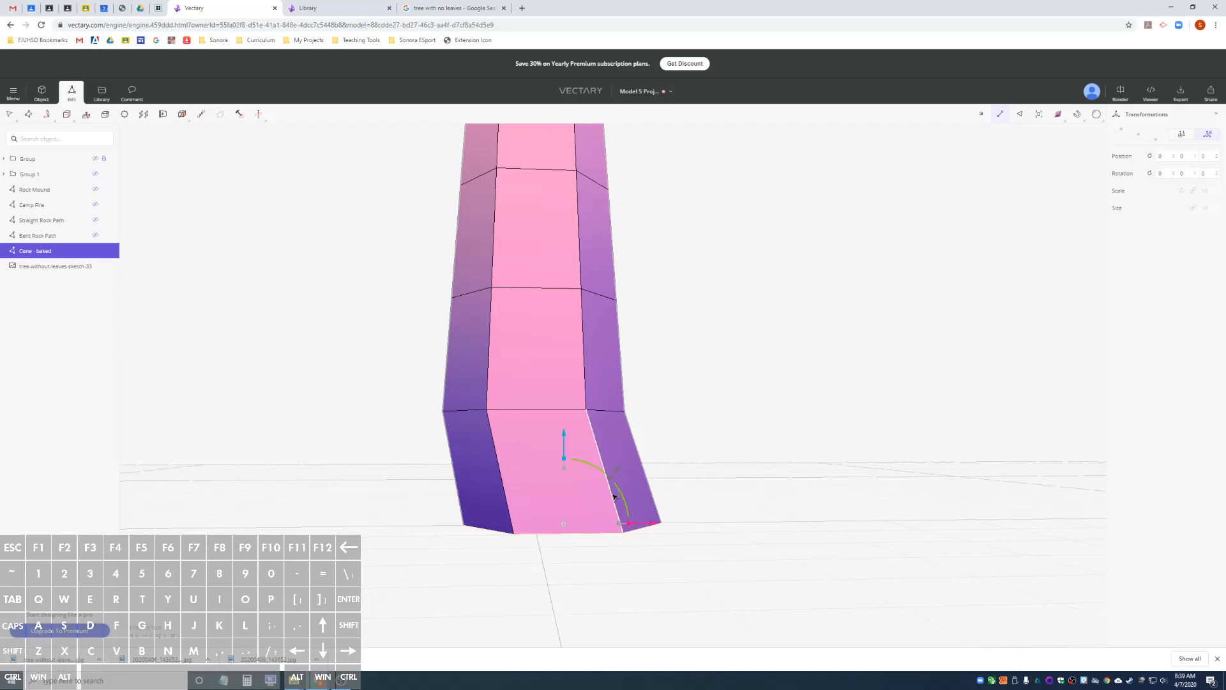
pyautogui.moveTo(612, 484); pyautogui.dragTo(643, 487)
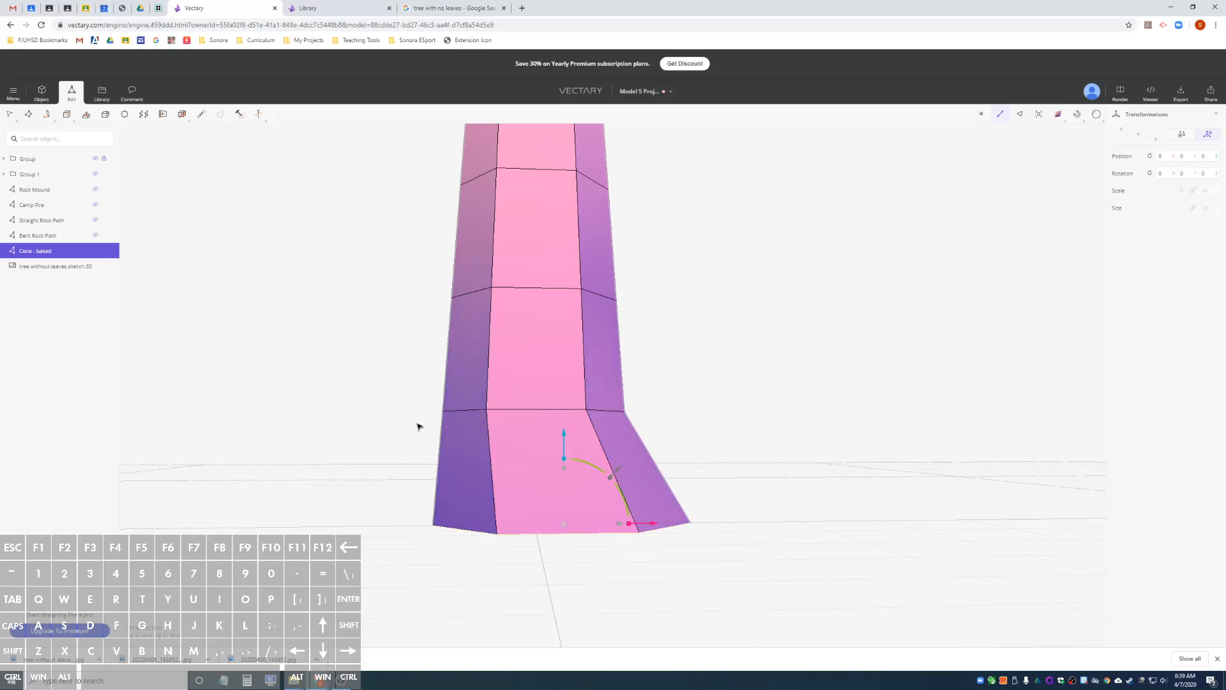
# Check the base against the sketch, reselect the bottom edge loop and flare it to both sides like spreading roots.
pyautogui.click(50, 268)
pyautogui.click(48, 251)
pyautogui.click(46, 271)
pyautogui.click(47, 253)
pyautogui.rightClick(563, 535)
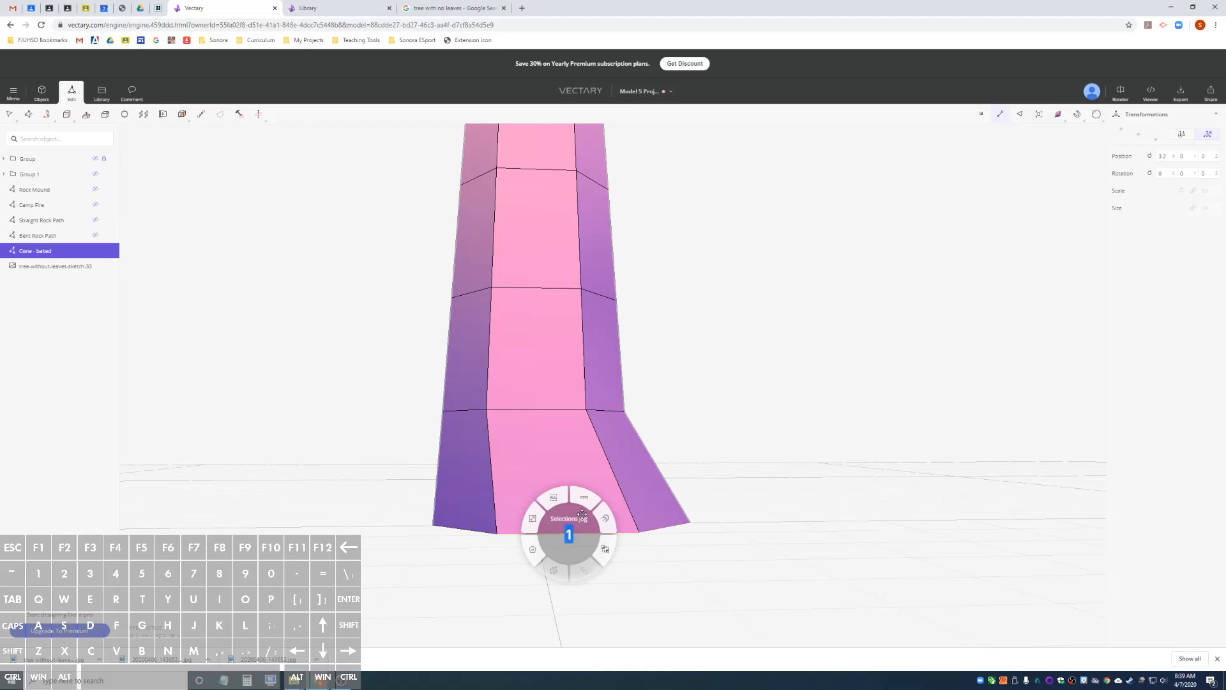
pyautogui.press('Return')
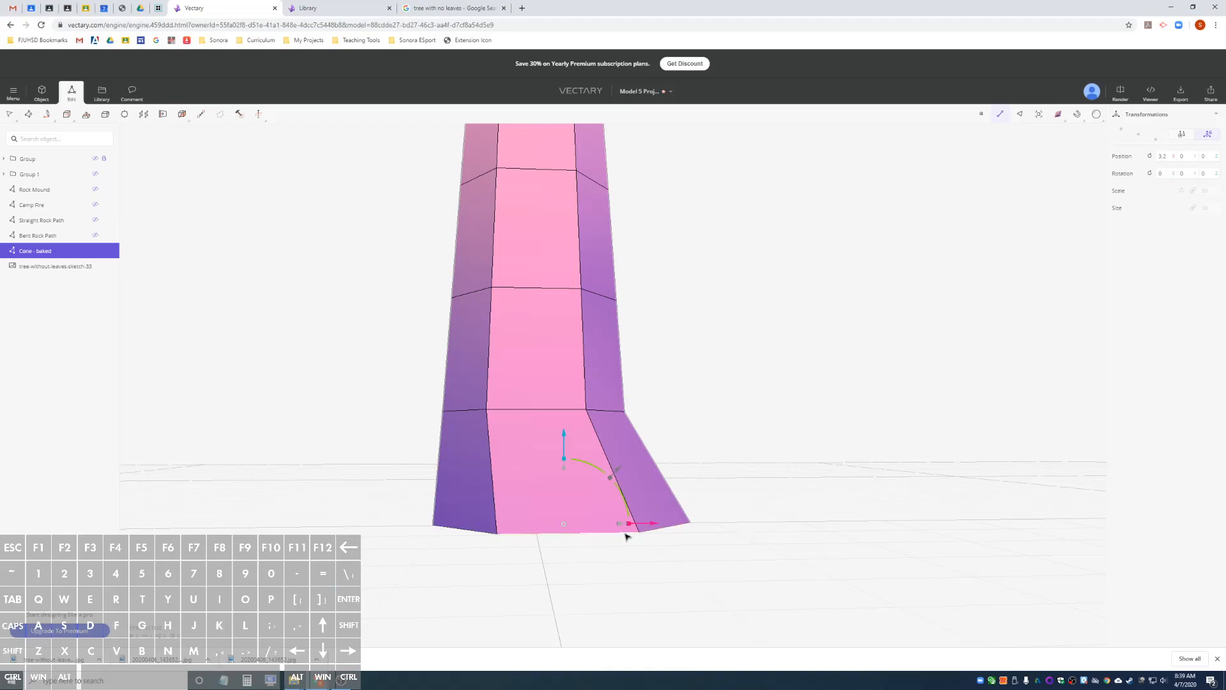
pyautogui.moveTo(651, 525); pyautogui.dragTo(625, 525)
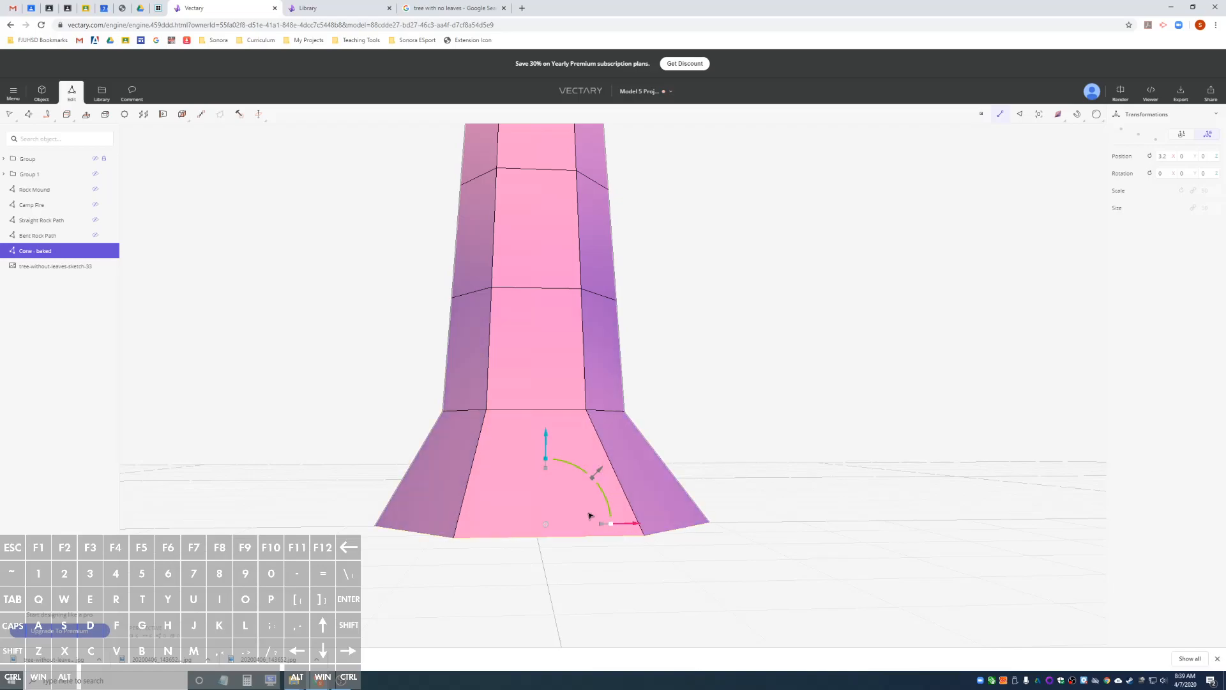
# Loop-select the second edge ring from the base, then shift it toward the sketch's right-hand outline and widen it.
pyautogui.click(39, 269)
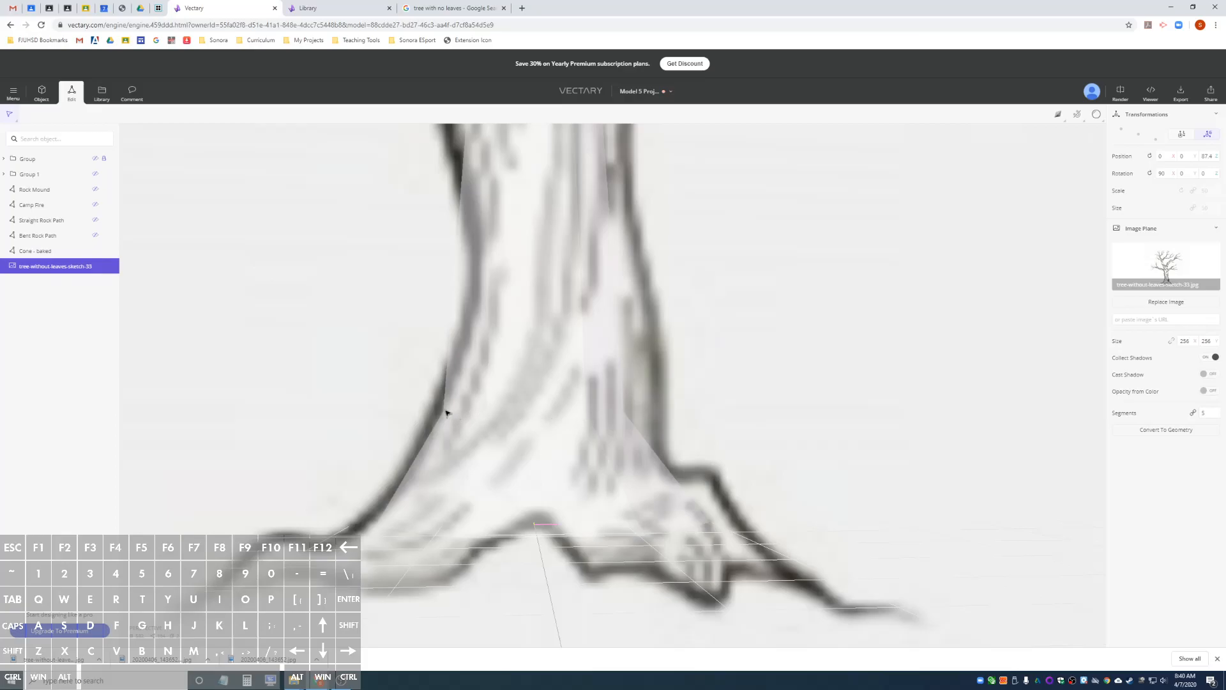
pyautogui.click(37, 252)
pyautogui.click(541, 410)
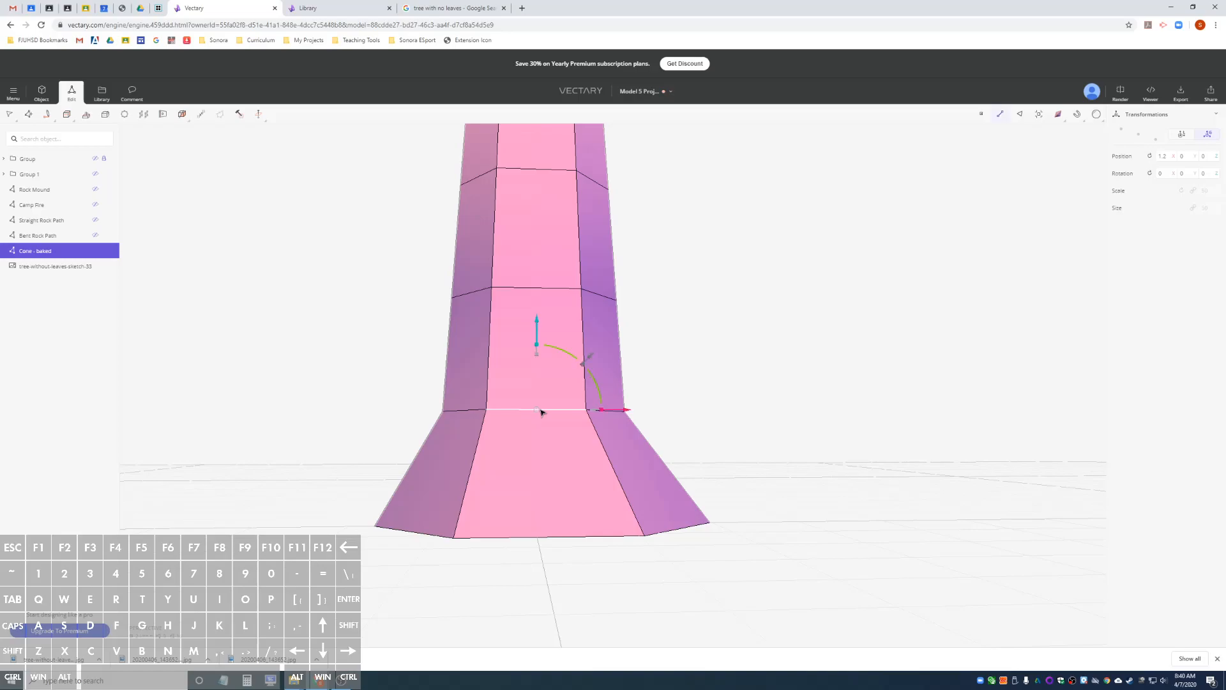
pyautogui.rightClick(541, 410)
pyautogui.click(550, 376)
pyautogui.press('Return')
pyautogui.press('Return')
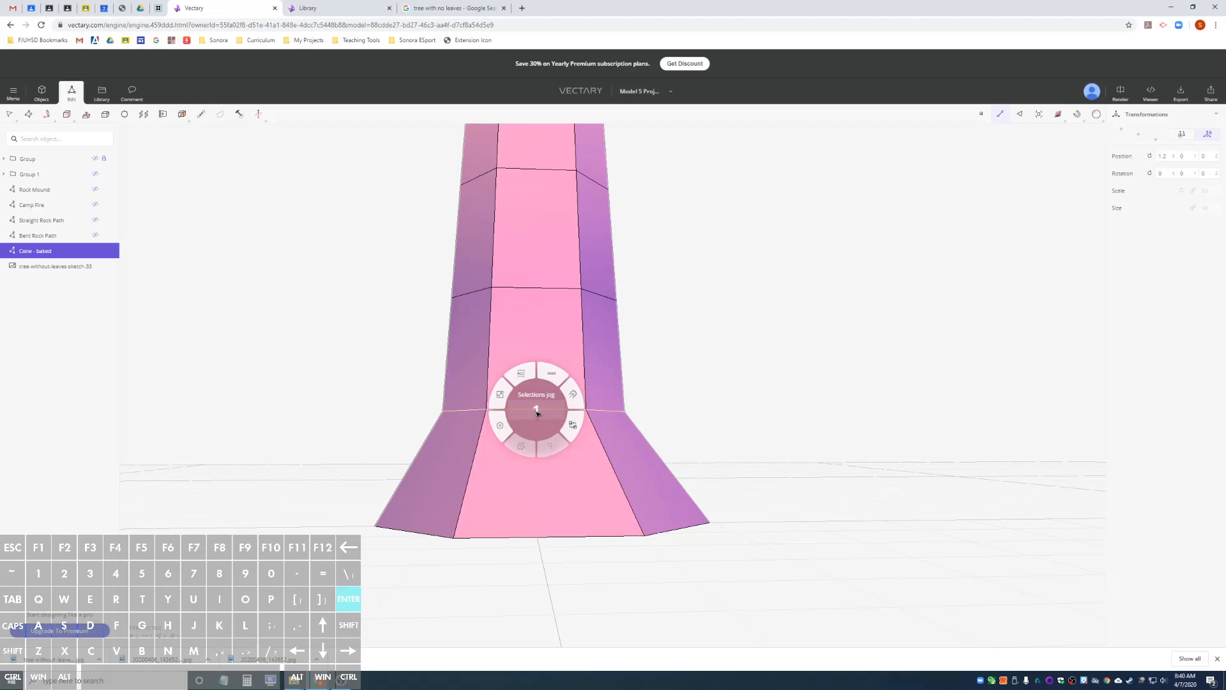
pyautogui.moveTo(608, 411); pyautogui.dragTo(635, 412)
pyautogui.moveTo(610, 369); pyautogui.dragTo(629, 368)
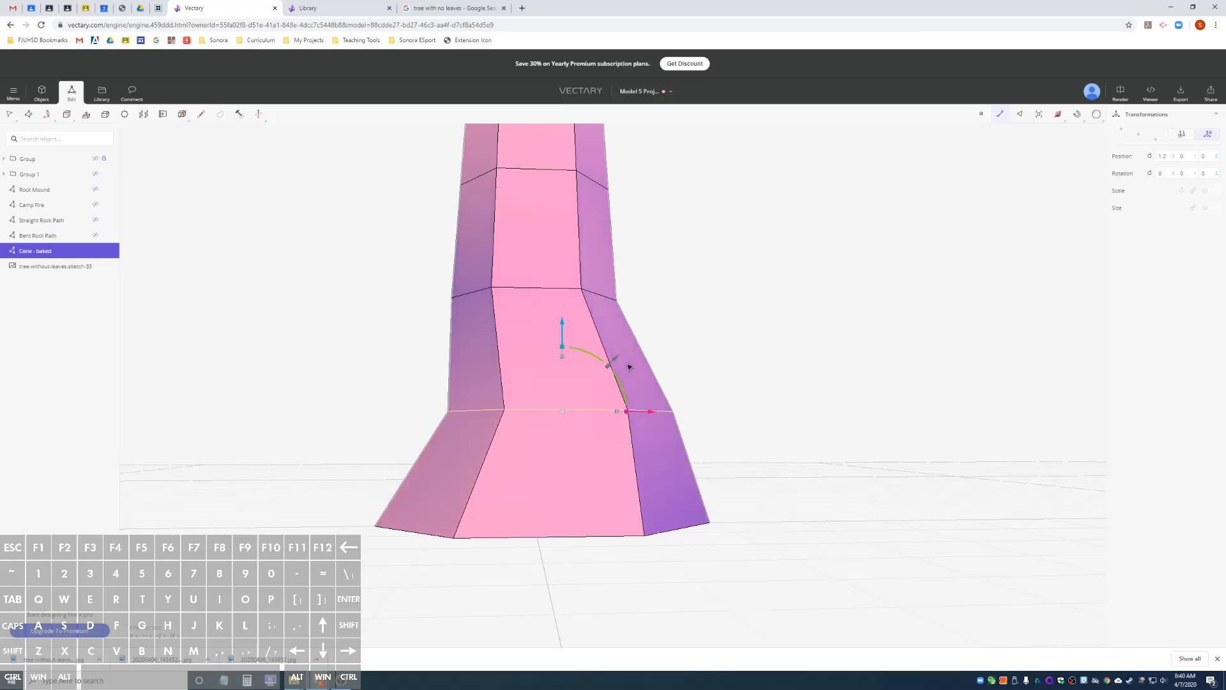
# Adjust the second edge loop along the depth axis from a side view of the trunk.
pyautogui.keyDown('alt'); pyautogui.moveTo(794, 392); pyautogui.dragTo(602, 430); pyautogui.keyUp('alt')
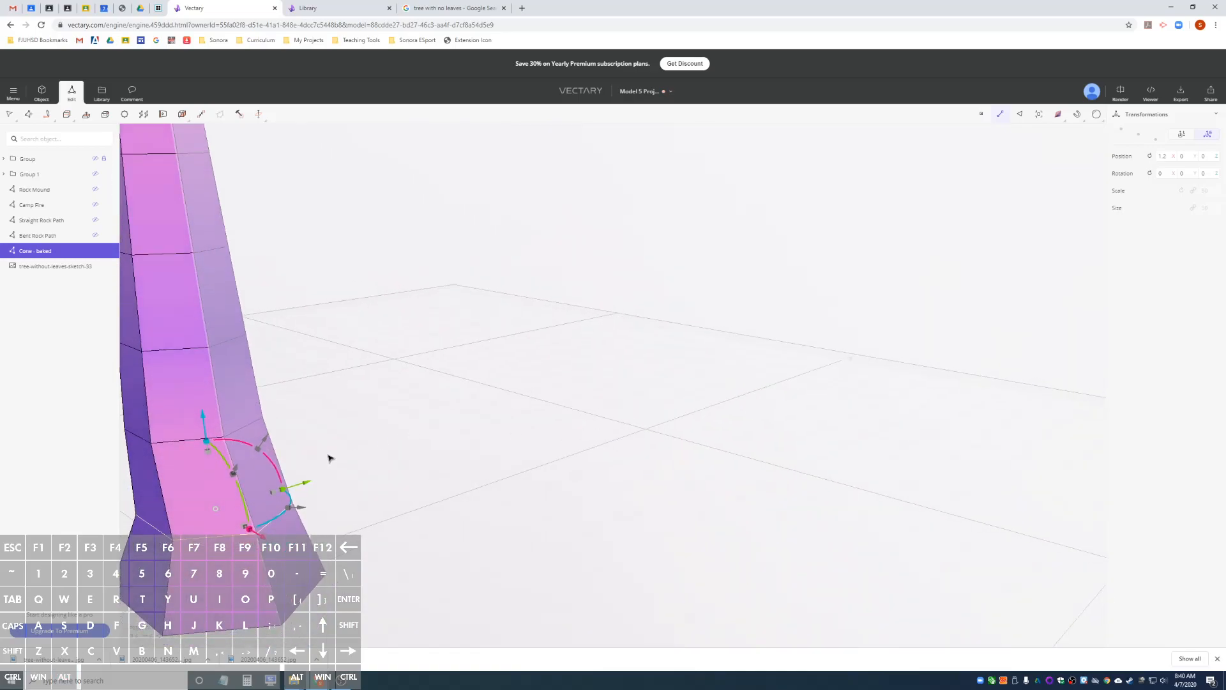
pyautogui.moveTo(306, 489); pyautogui.dragTo(343, 457)
pyautogui.keyDown('alt'); pyautogui.moveTo(420, 457); pyautogui.dragTo(513, 435); pyautogui.keyUp('alt')
pyautogui.scroll(-2, 514, 435)
pyautogui.scroll(-2, 376, 447)
pyautogui.scroll(4, 376, 448)
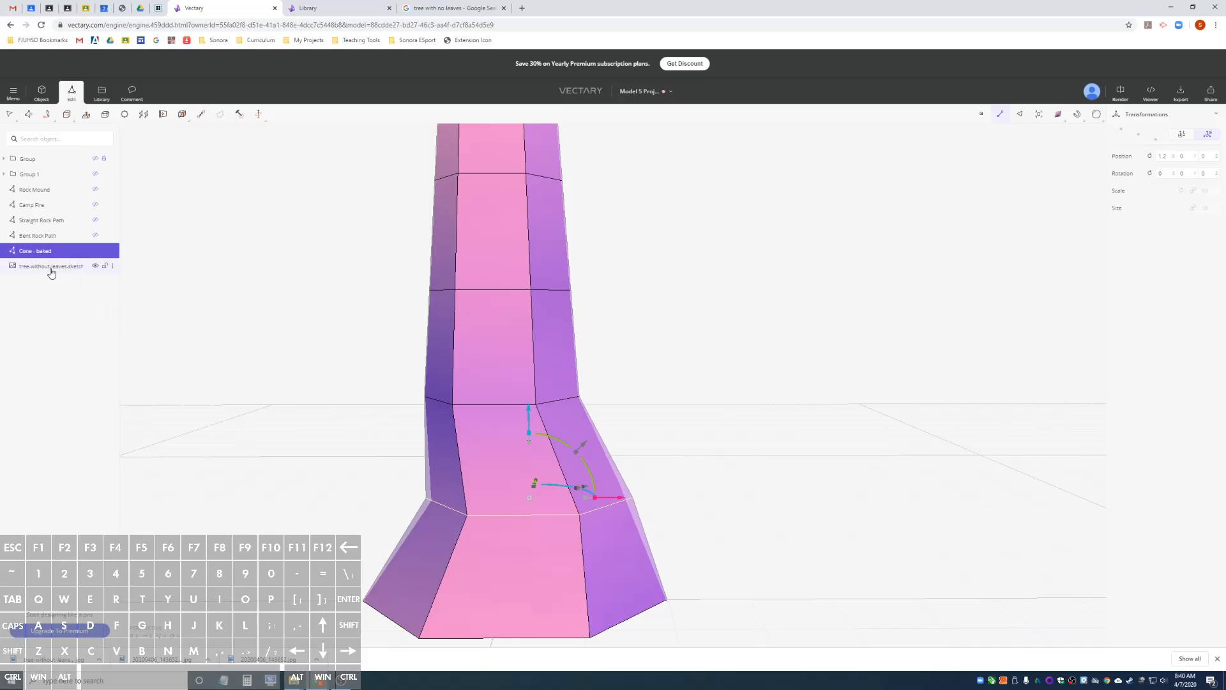
# Compare the trunk with the sketch, loop-select the third edge ring from the base and fit it to the right-hand outline.
pyautogui.click(51, 267)
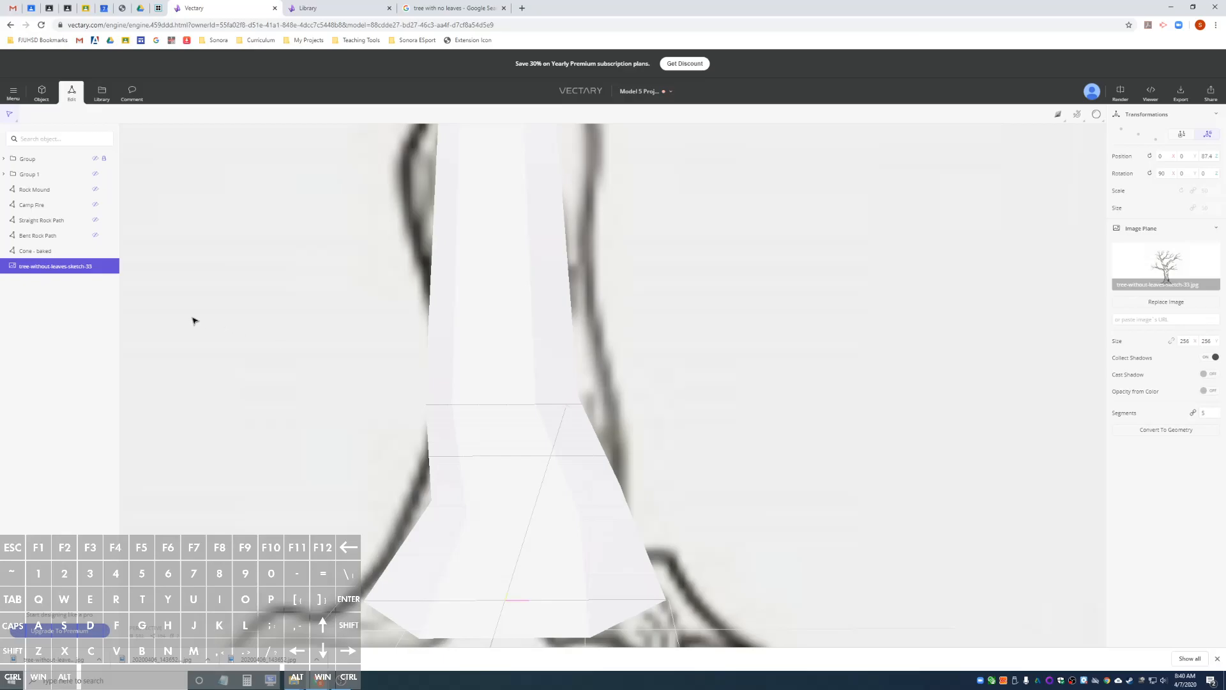
pyautogui.click(48, 254)
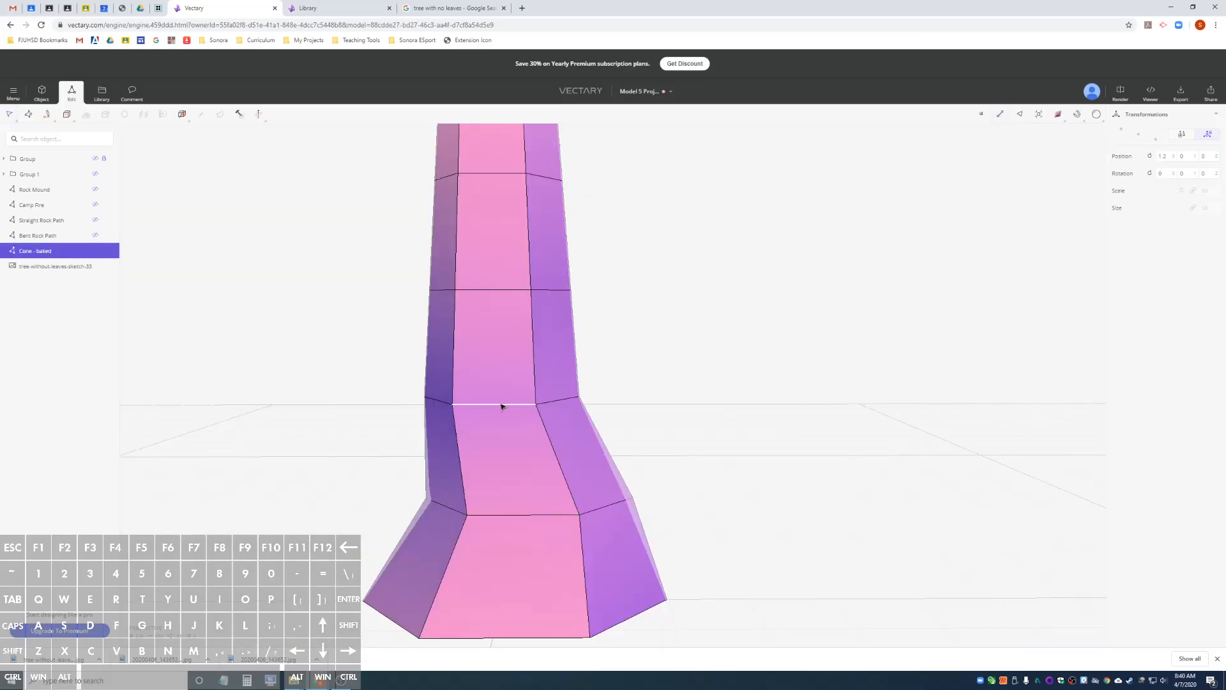
pyautogui.click(502, 404)
pyautogui.click(679, 386)
pyautogui.rightClick(493, 404)
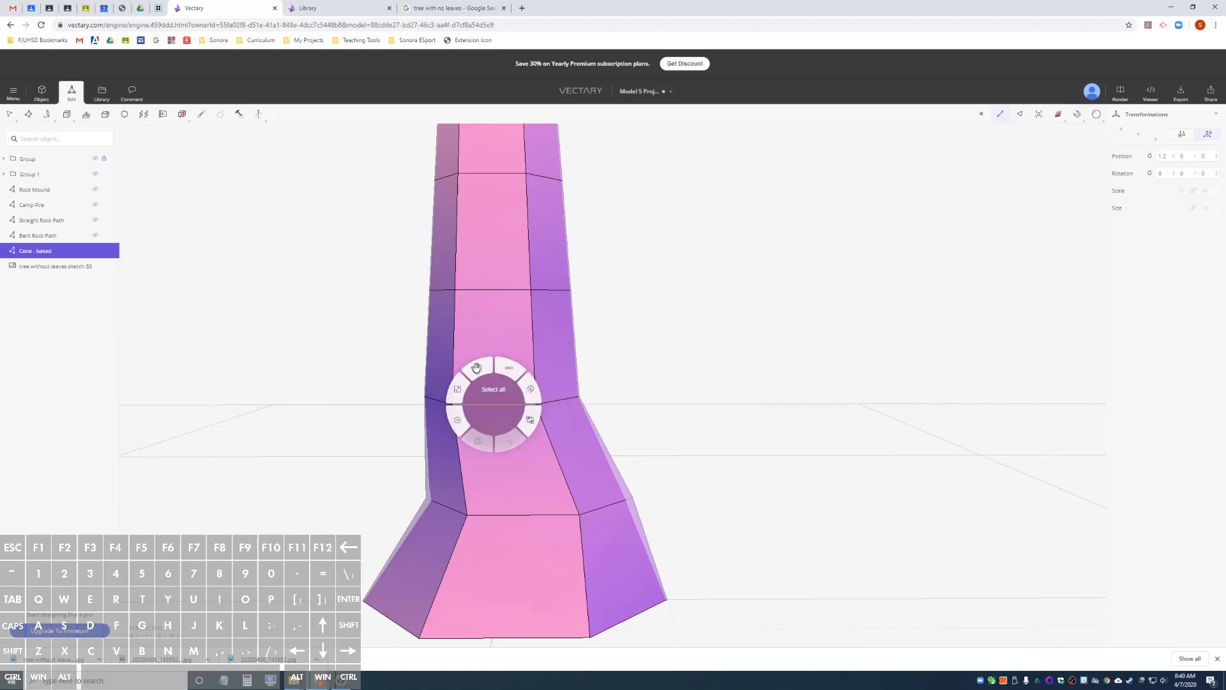
pyautogui.click(514, 371)
pyautogui.press('Return')
pyautogui.press('Return')
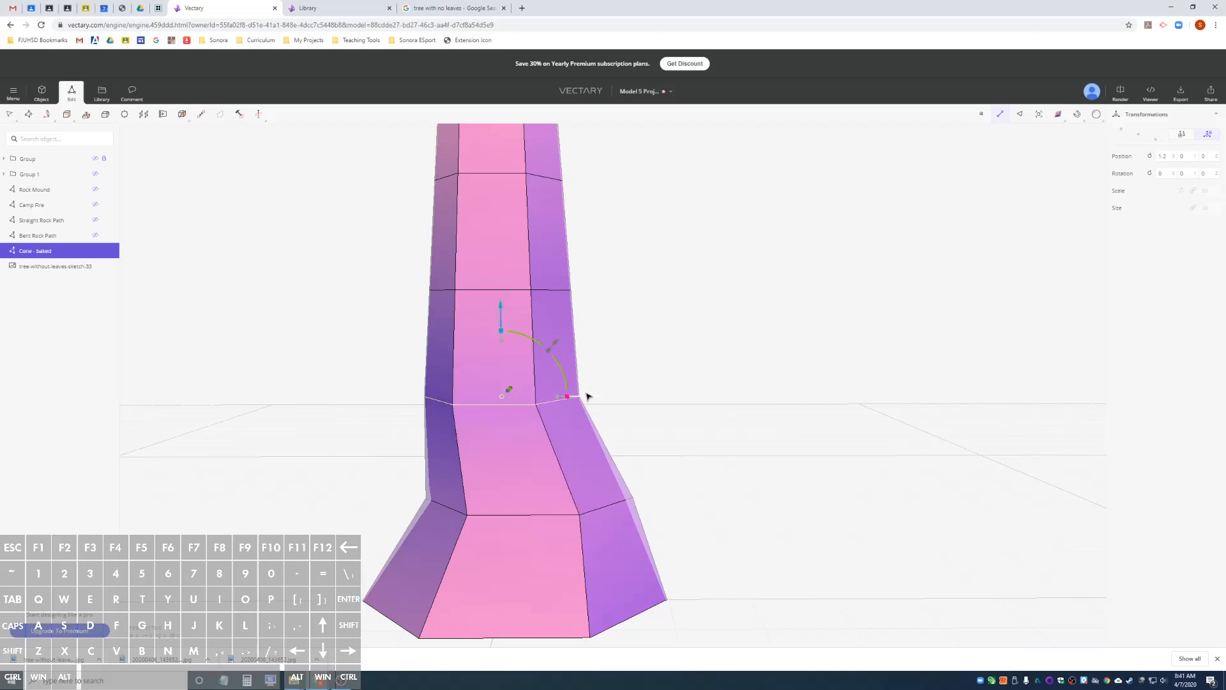
pyautogui.moveTo(588, 400)
pyautogui.mouseDown()
pyautogui.moveTo(607, 405)
pyautogui.moveTo(591, 397)
pyautogui.mouseUp()
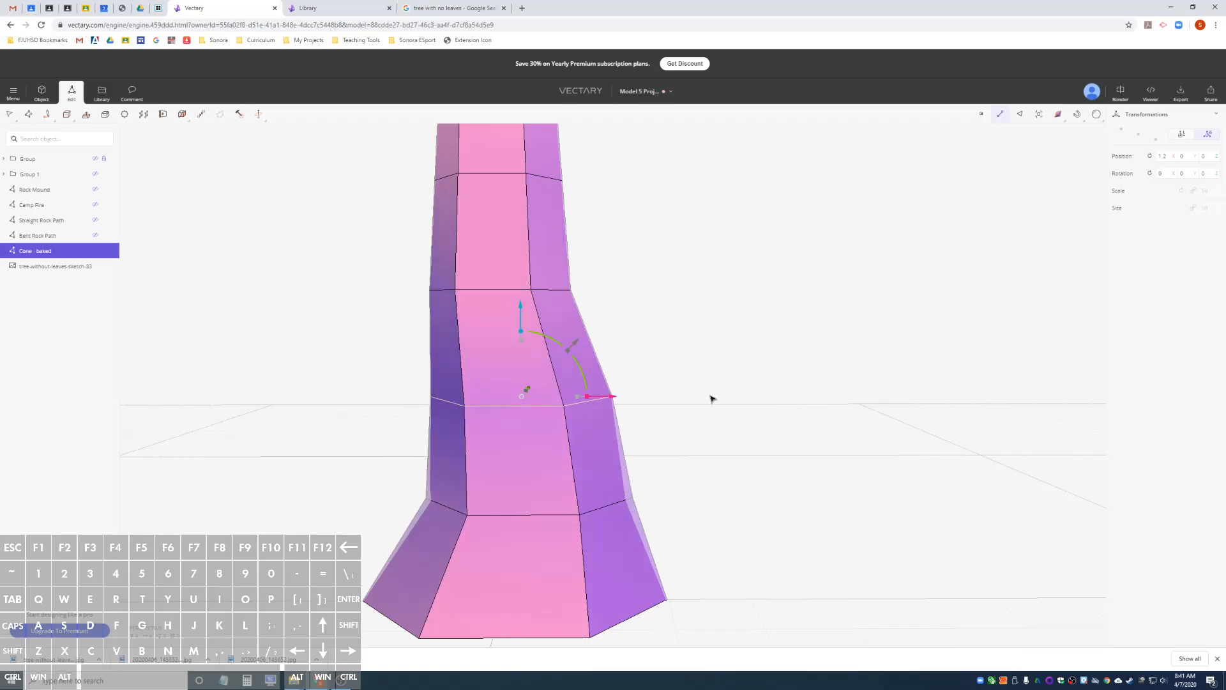
# Loop-select the fourth edge ring from the base, move it toward the sketch's right-hand outline and adjust its depth.
pyautogui.click(62, 268)
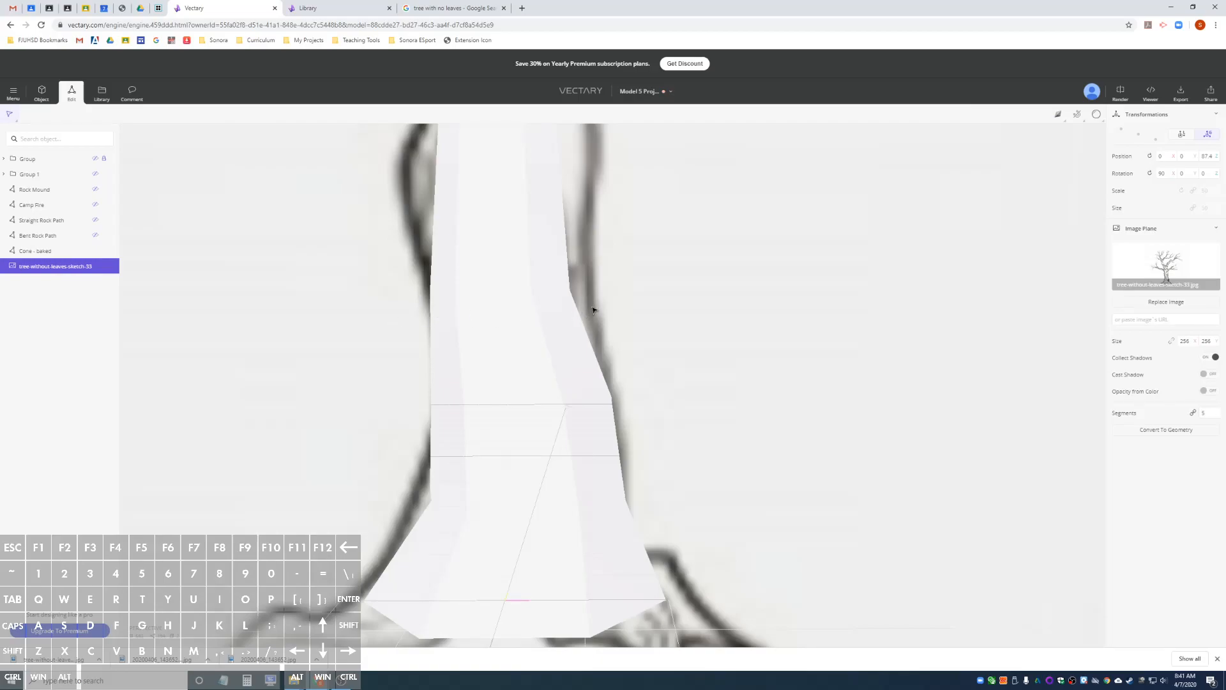
pyautogui.click(46, 257)
pyautogui.click(495, 290)
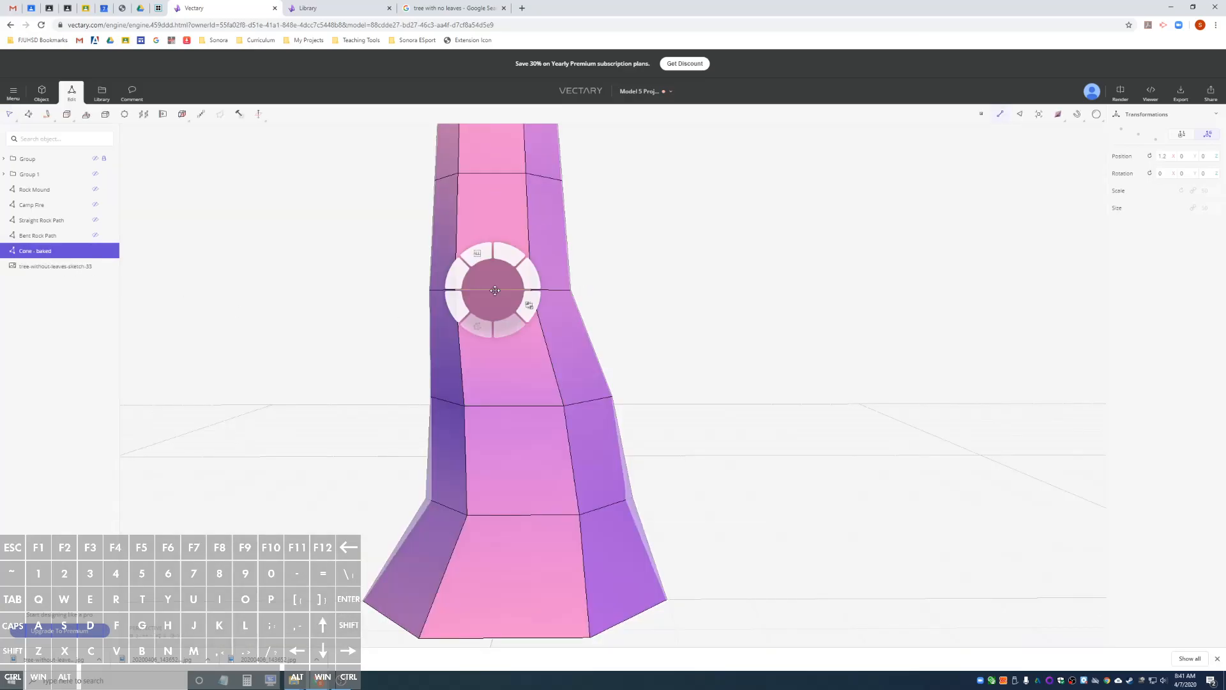
pyautogui.click(507, 279)
pyautogui.moveTo(580, 292)
pyautogui.mouseDown()
pyautogui.moveTo(597, 293)
pyautogui.moveTo(582, 292)
pyautogui.mouseUp()
pyautogui.moveTo(682, 298); pyautogui.dragTo(507, 320)
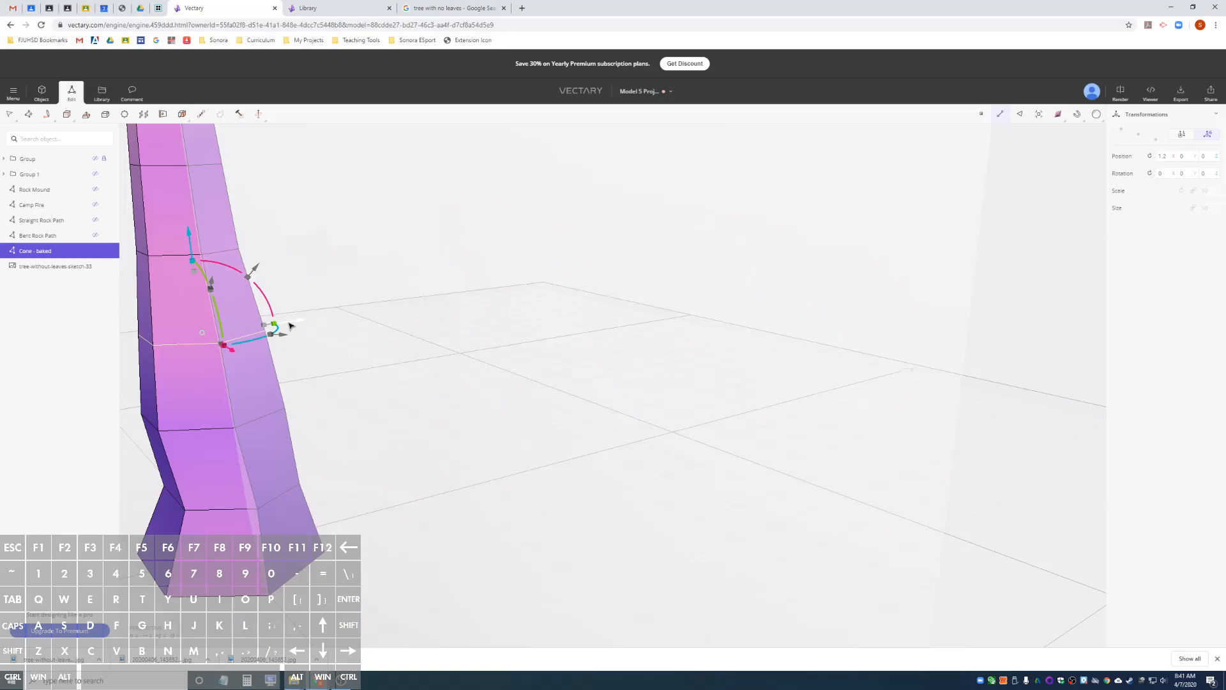
pyautogui.moveTo(289, 324); pyautogui.dragTo(457, 317)
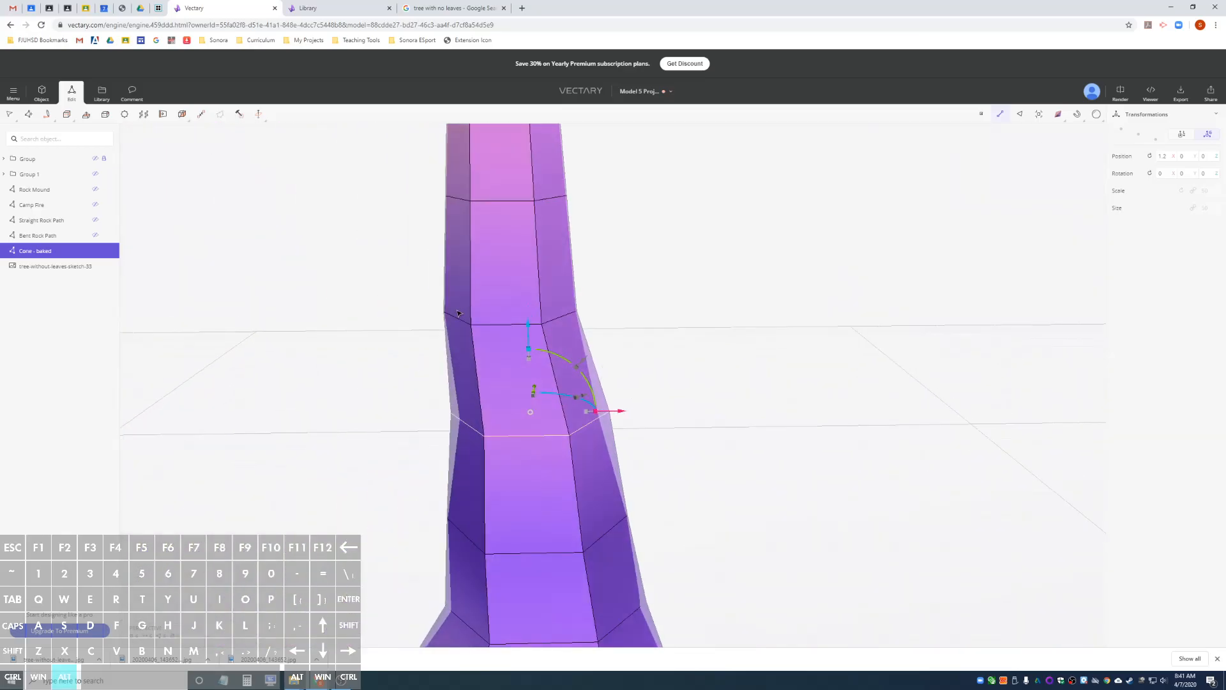
# Check the fourth edge ring against the sketch, reselect its loop, then widen it and shift it toward the left-hand outline.
pyautogui.click(57, 271)
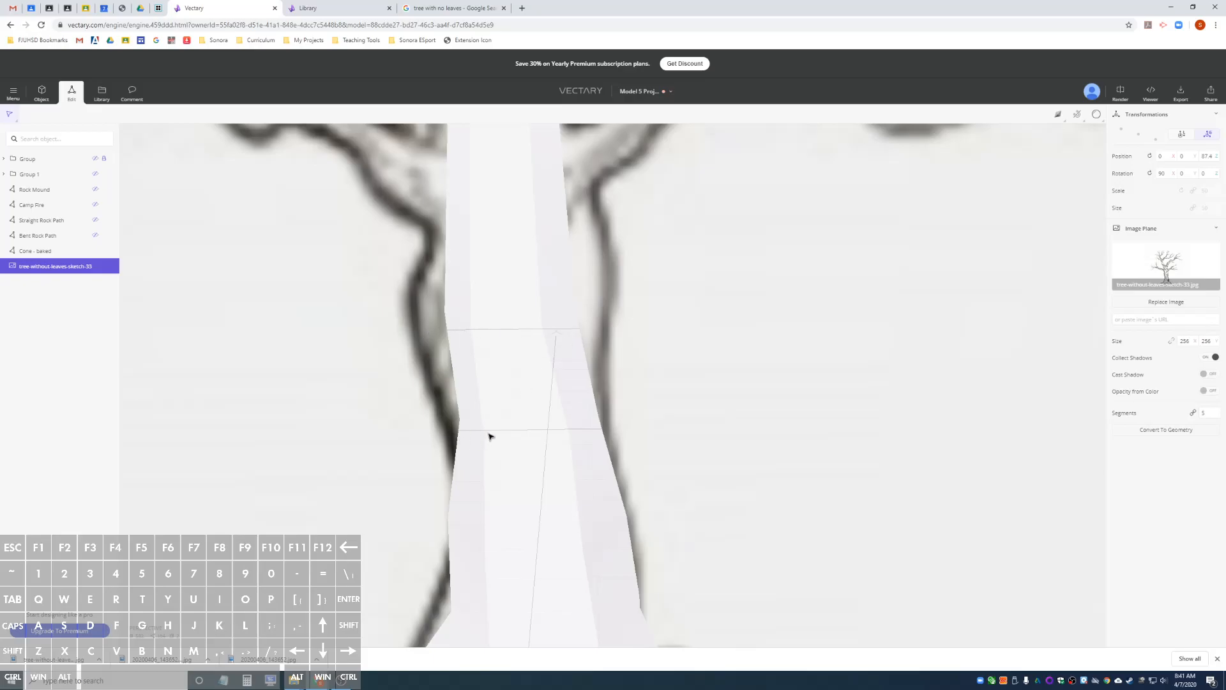
pyautogui.click(26, 252)
pyautogui.click(526, 436)
pyautogui.rightClick(526, 436)
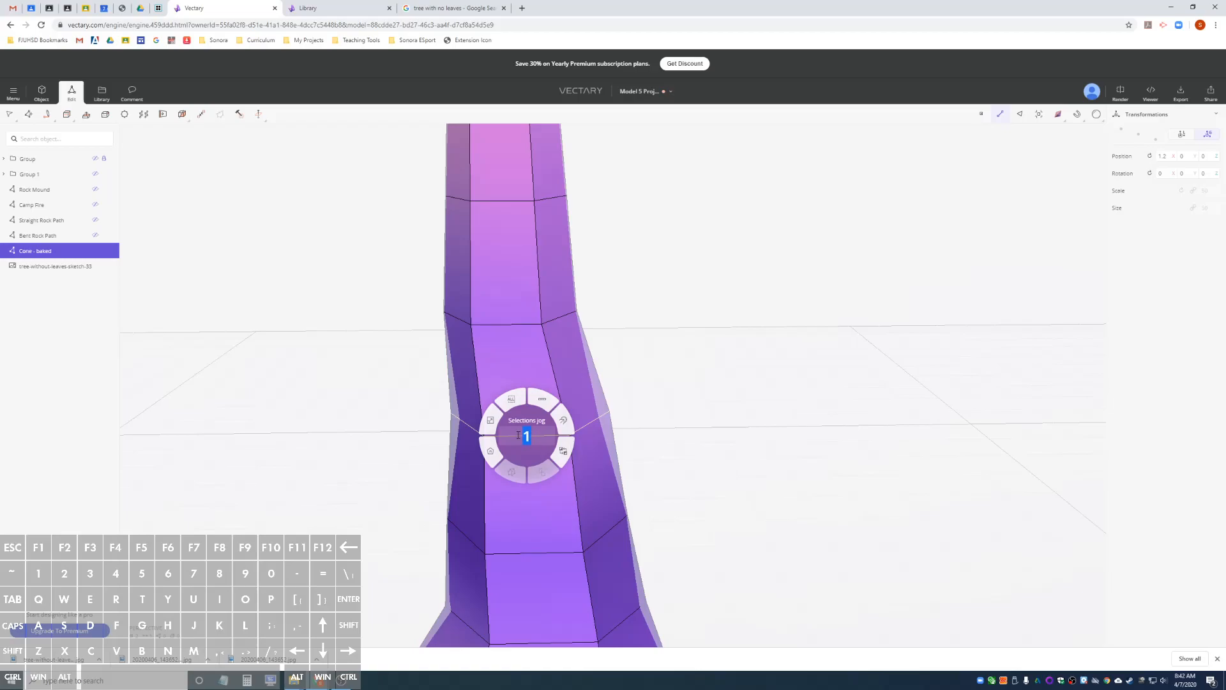
pyautogui.click(541, 400)
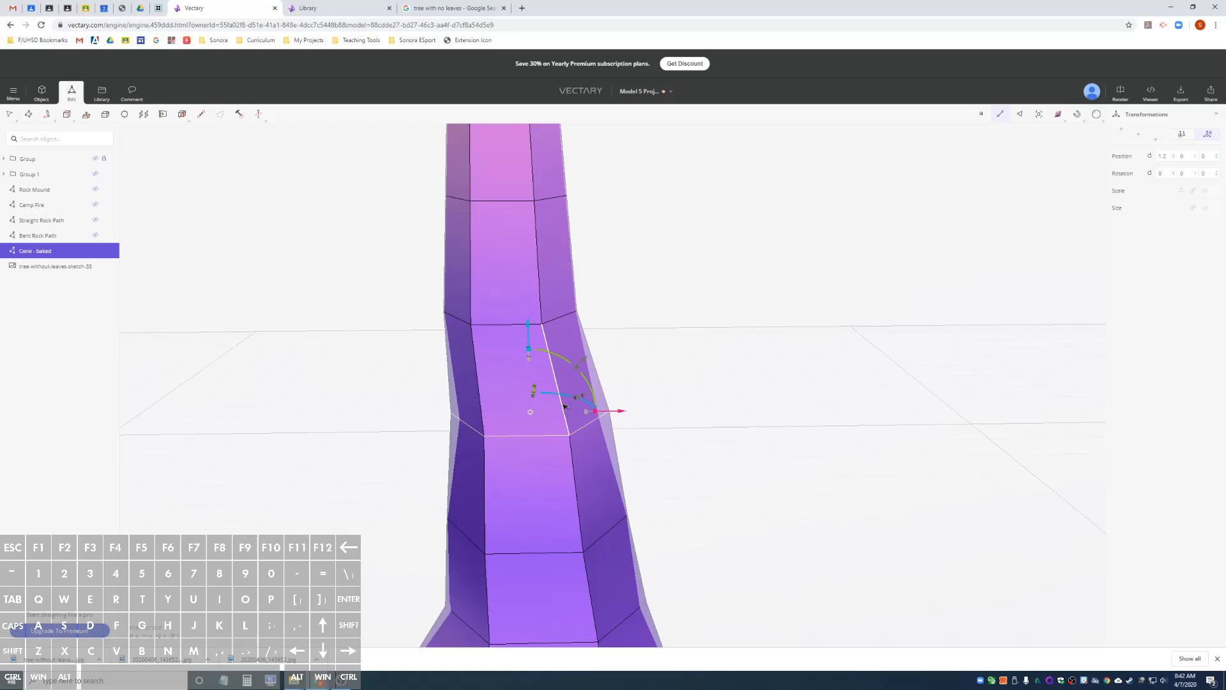
pyautogui.moveTo(606, 414); pyautogui.dragTo(586, 413)
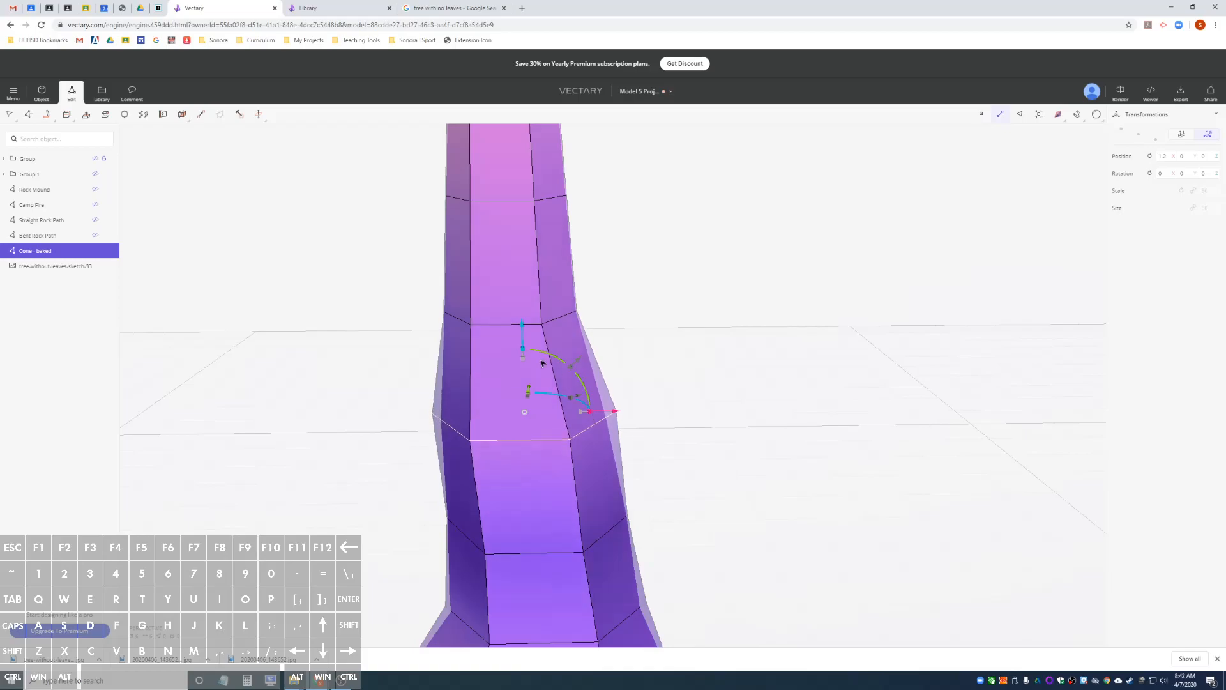
# Loop-select the fifth edge ring, widen and shift it to the sketch's left-hand bulge, and check the fit against the image.
pyautogui.click(500, 326)
pyautogui.rightClick(500, 327)
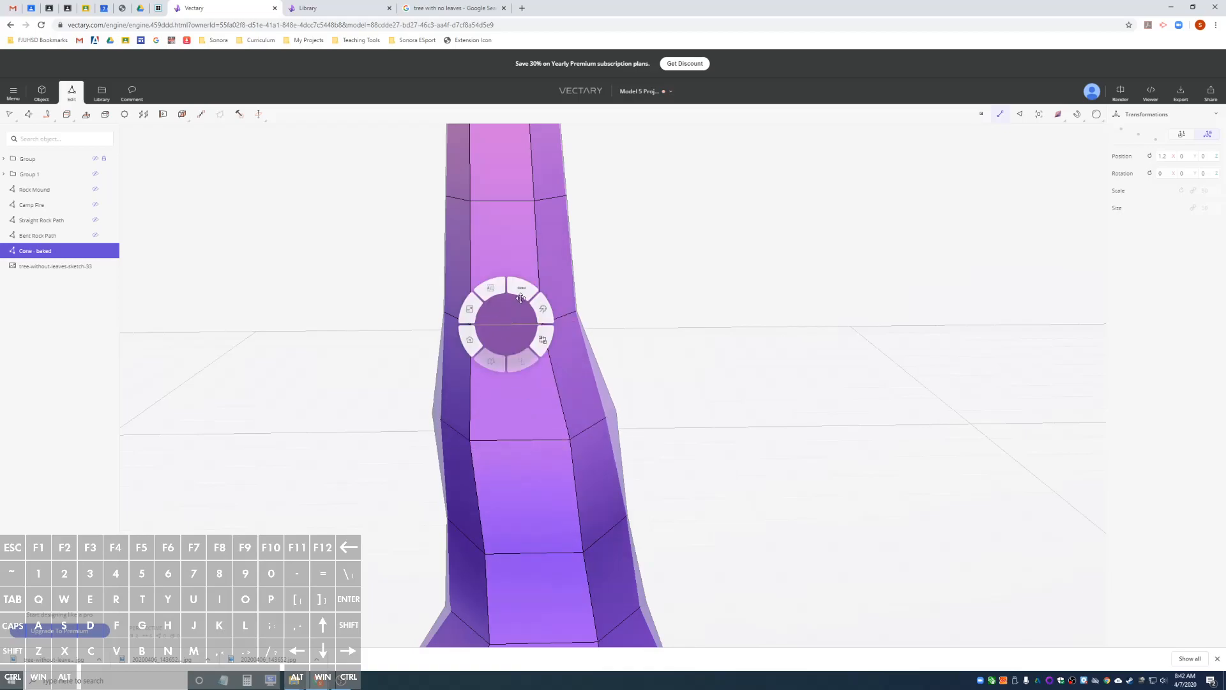
pyautogui.press('Return')
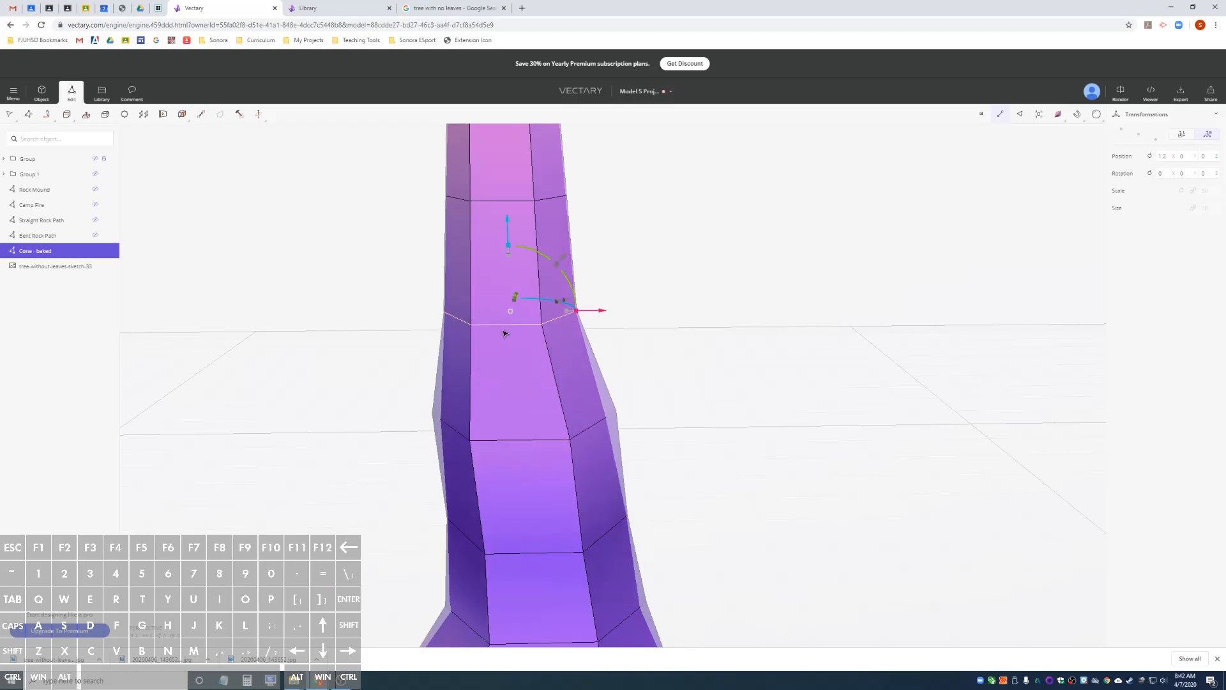
pyautogui.moveTo(579, 313); pyautogui.dragTo(560, 315)
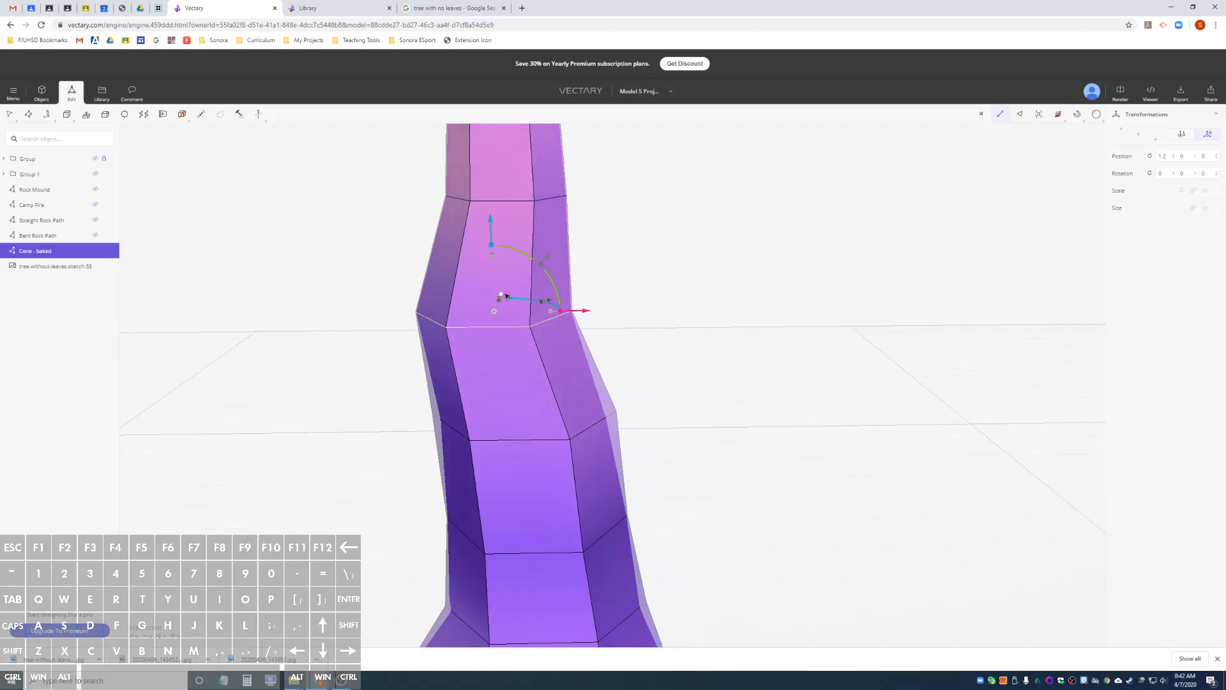
pyautogui.moveTo(505, 295); pyautogui.dragTo(506, 298)
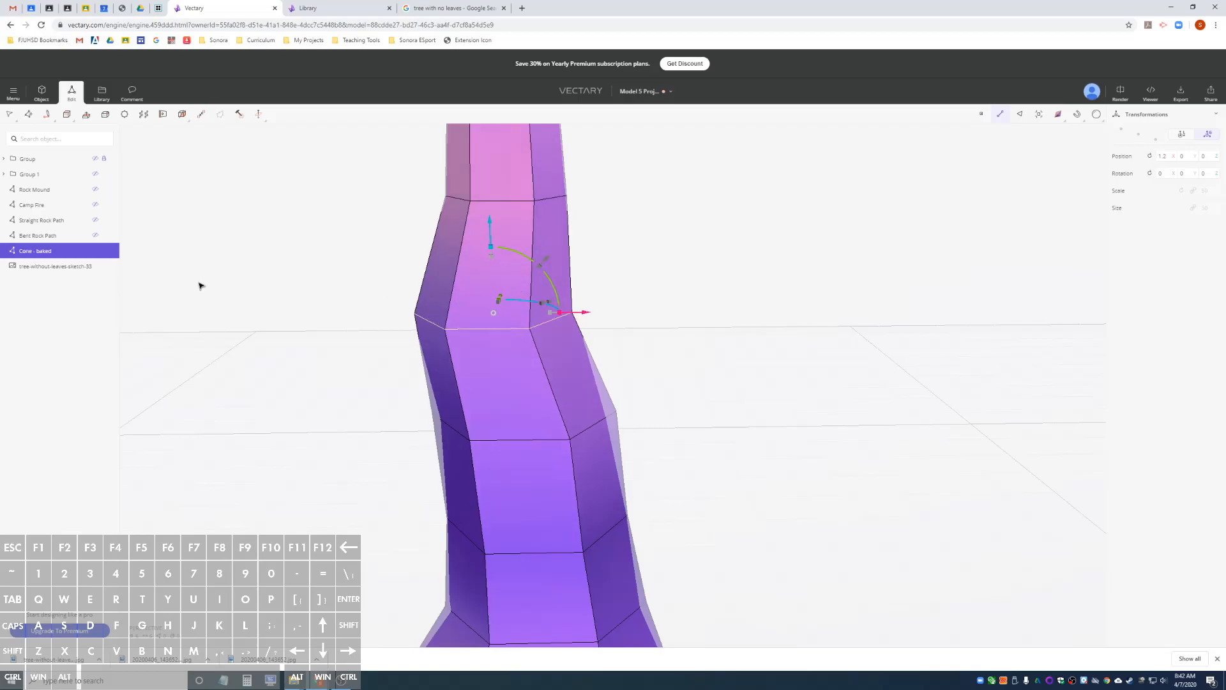
pyautogui.click(56, 268)
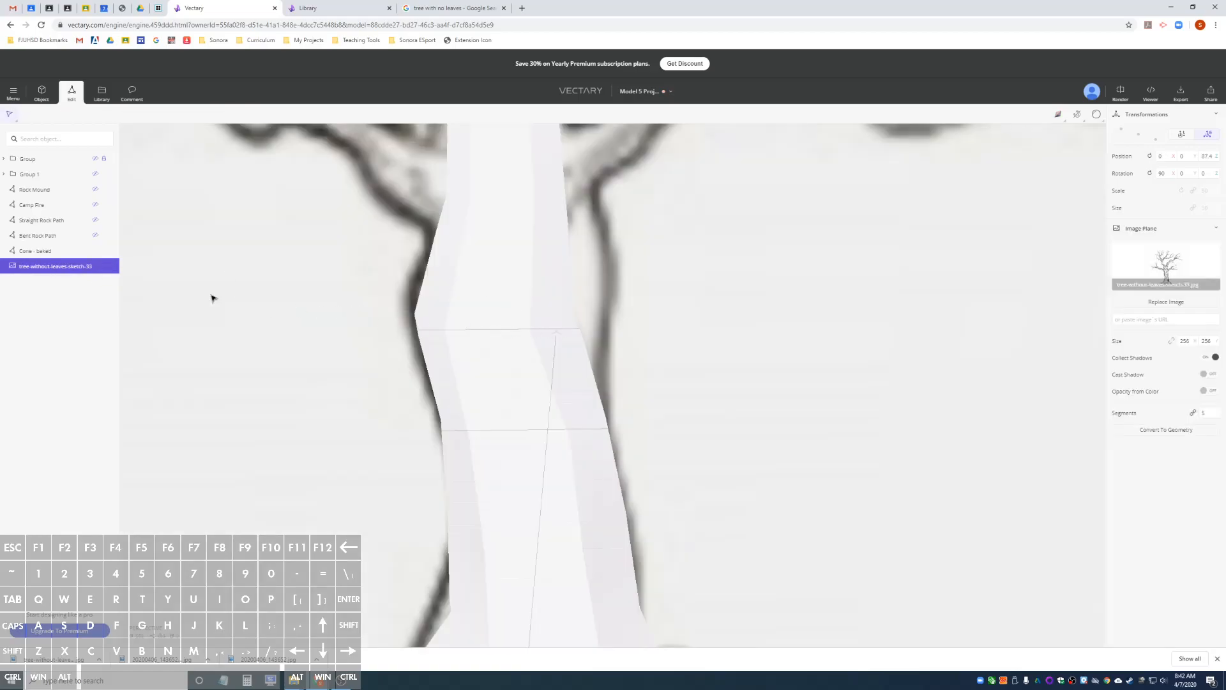
pyautogui.click(61, 253)
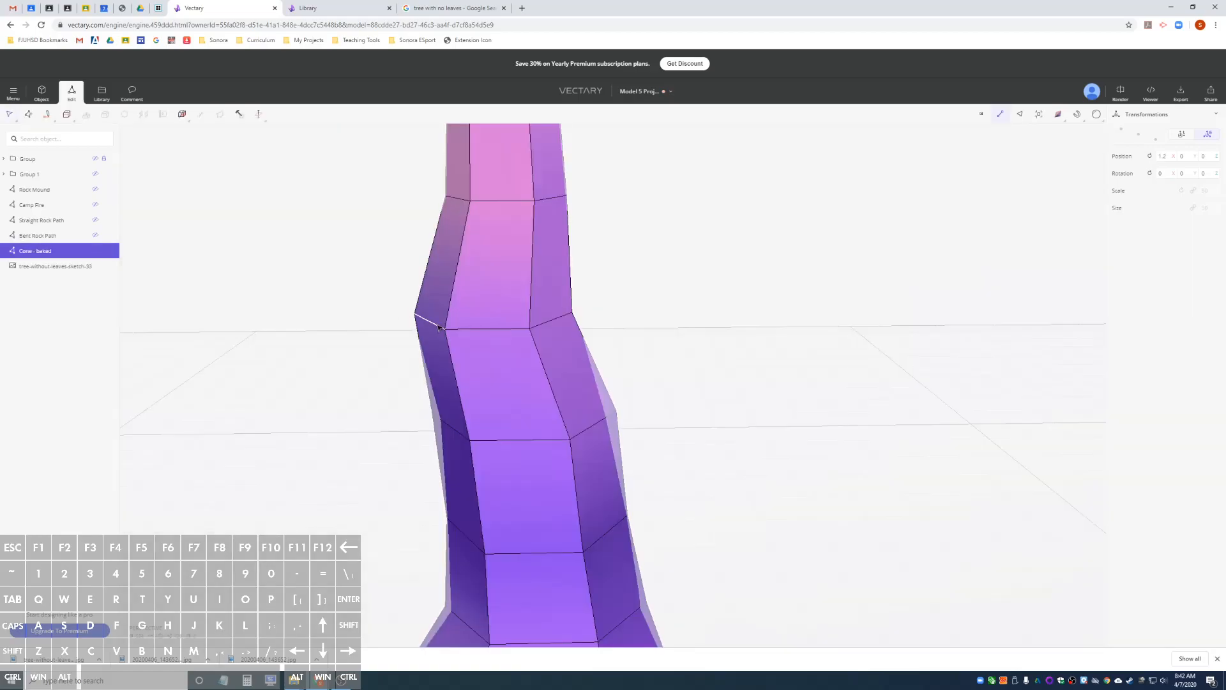
# Reselect the fifth edge ring's loop, widen it and shift it toward the right-hand outline, and check the fit against the sketch.
pyautogui.rightClick(500, 330)
pyautogui.click(500, 294)
pyautogui.press('Return')
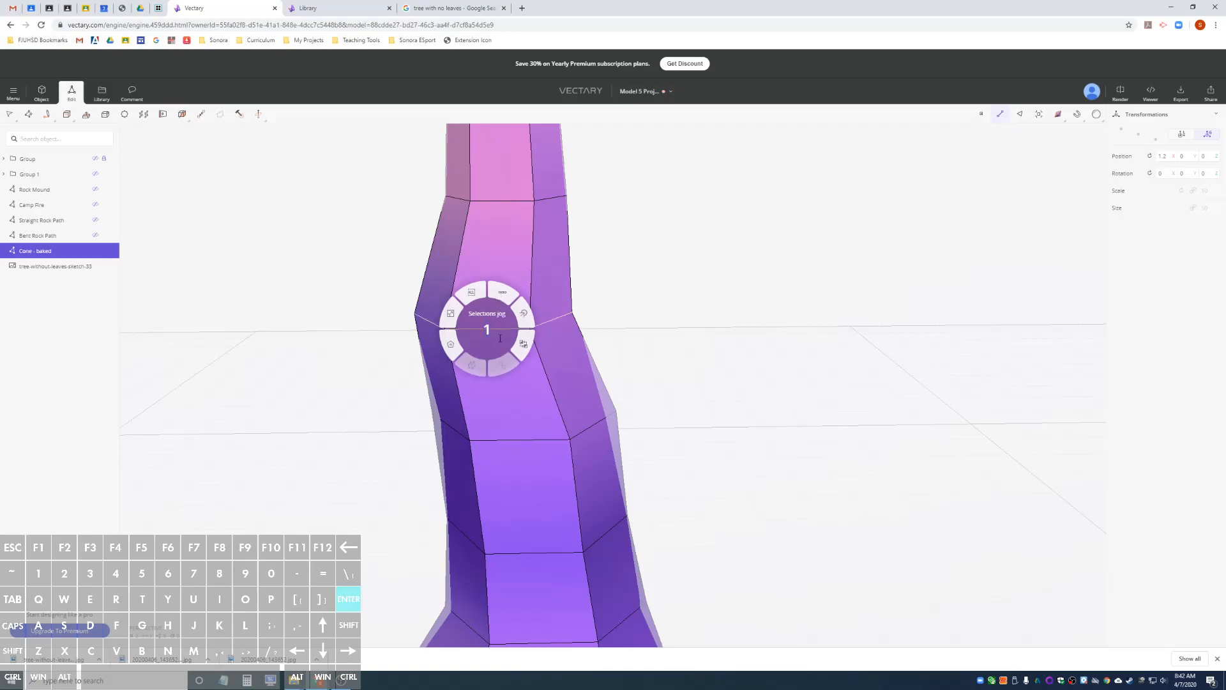
pyautogui.moveTo(569, 322)
pyautogui.mouseDown()
pyautogui.moveTo(590, 318)
pyautogui.moveTo(568, 313)
pyautogui.mouseUp()
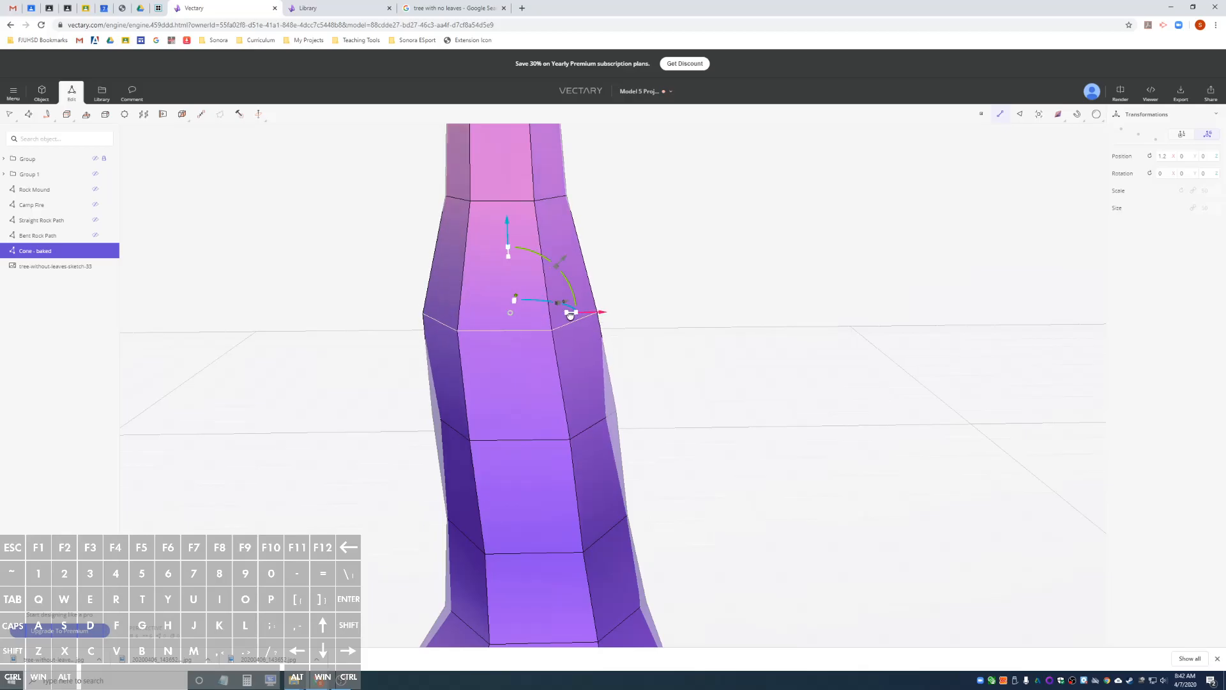
pyautogui.click(58, 266)
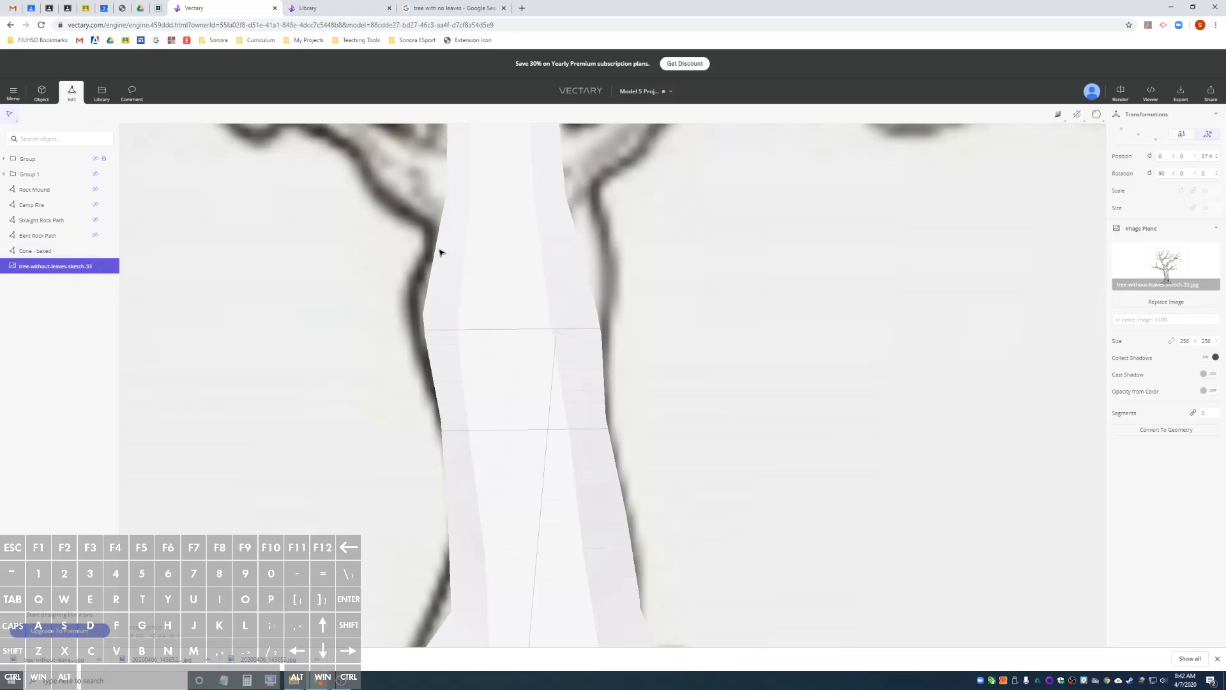
# Loop-select the sixth edge ring on the cone, shift and widen it toward the left-hand outline, and compare it with the sketch.
pyautogui.click(48, 252)
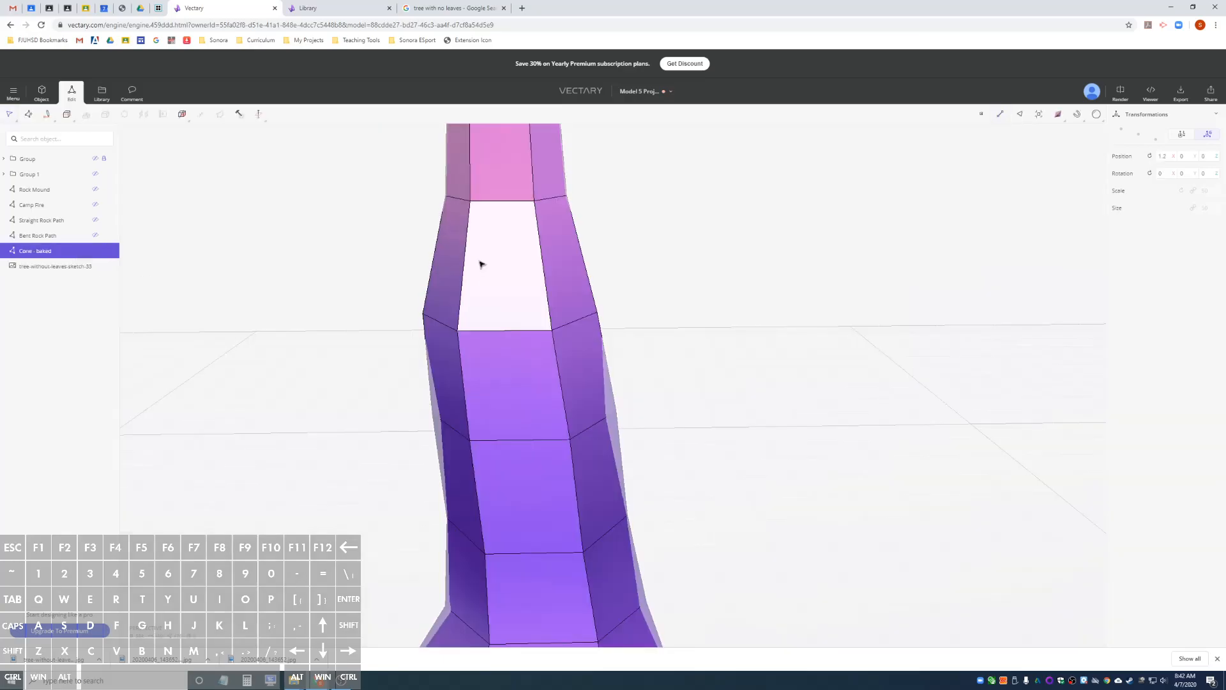
pyautogui.click(511, 203)
pyautogui.rightClick(510, 202)
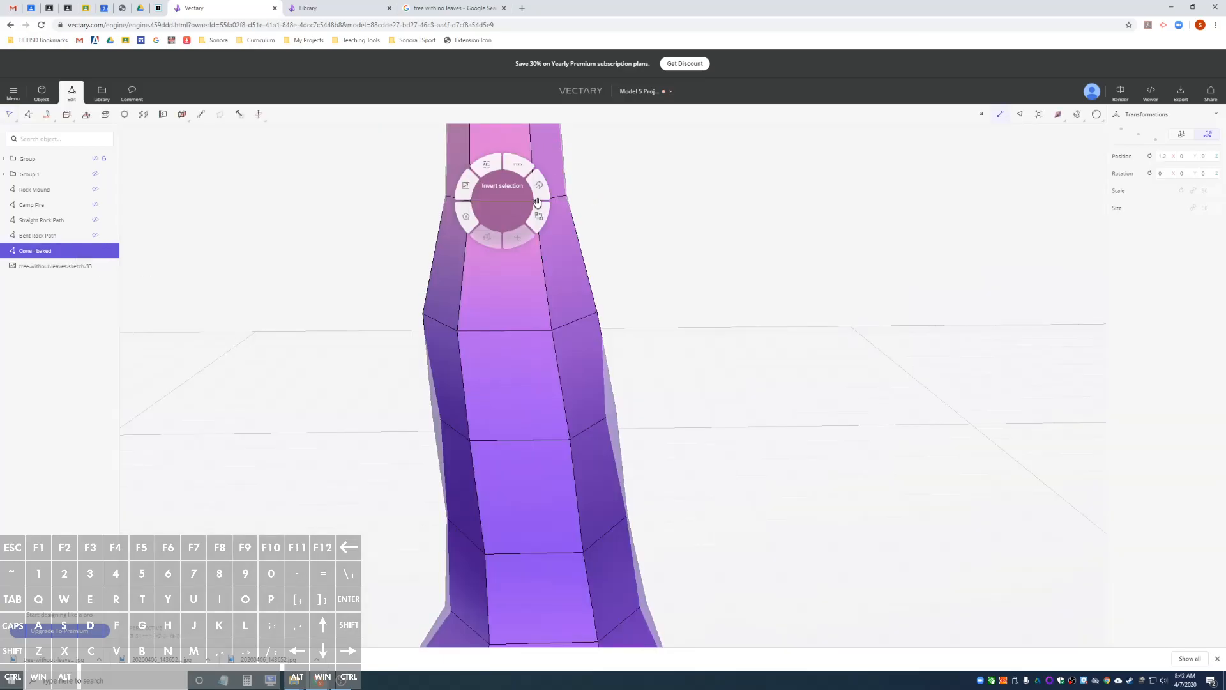
pyautogui.press('Return')
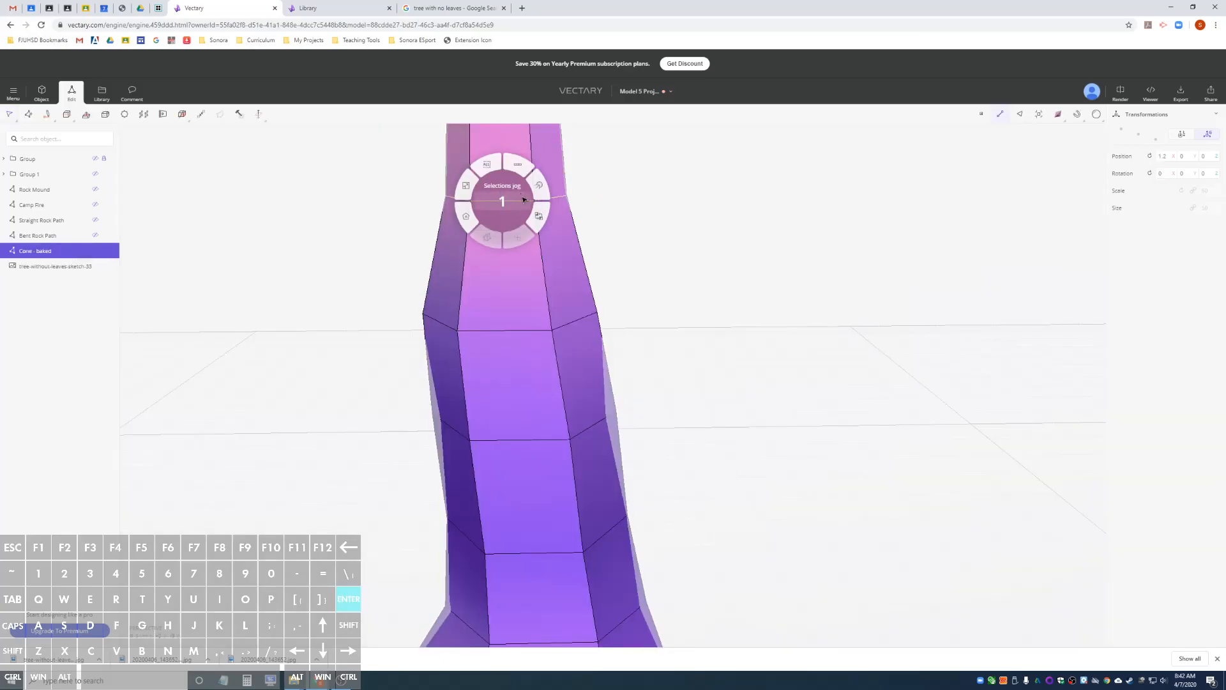
pyautogui.moveTo(597, 200); pyautogui.dragTo(553, 194)
pyautogui.moveTo(499, 232); pyautogui.dragTo(553, 253)
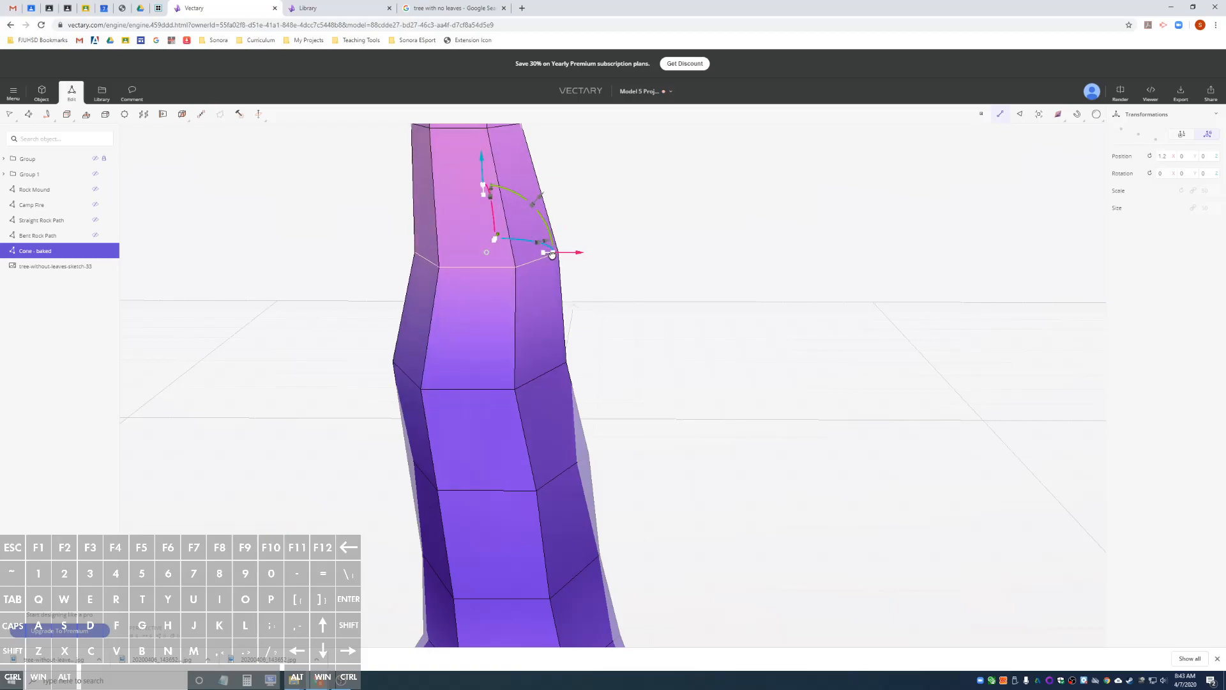
pyautogui.click(48, 267)
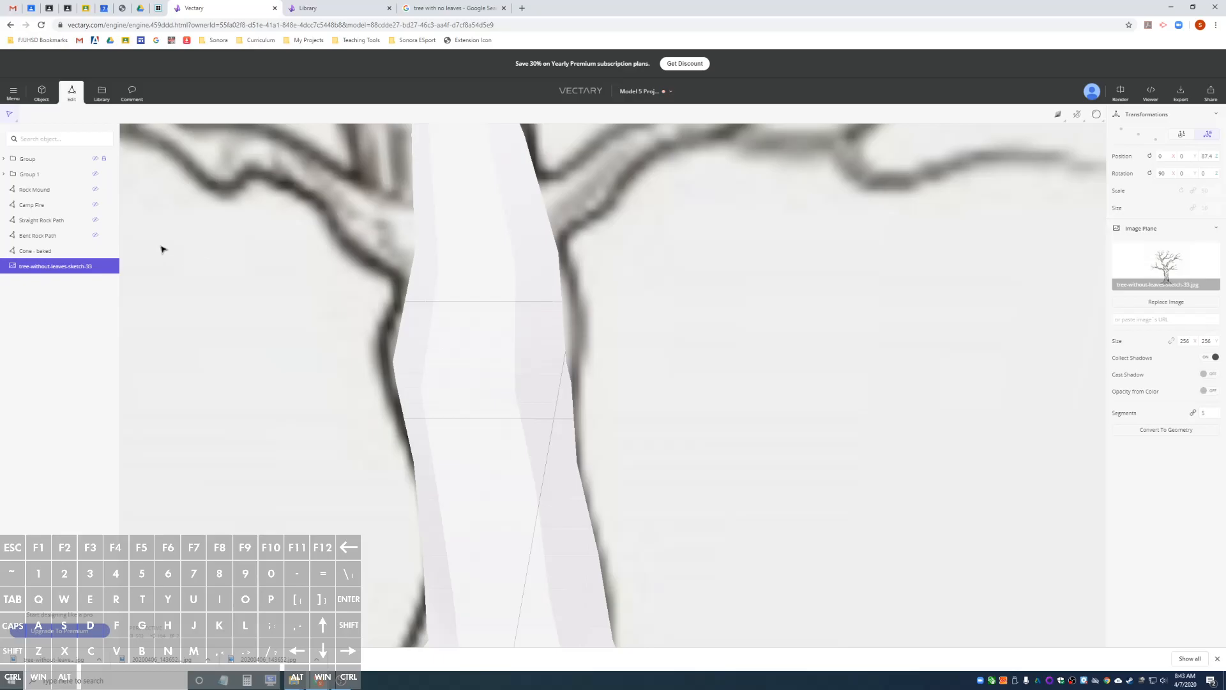
# Reselect the sixth edge ring's loop, widen and shift it to the left-hand outline, and check where the branches start in the sketch.
pyautogui.click(42, 254)
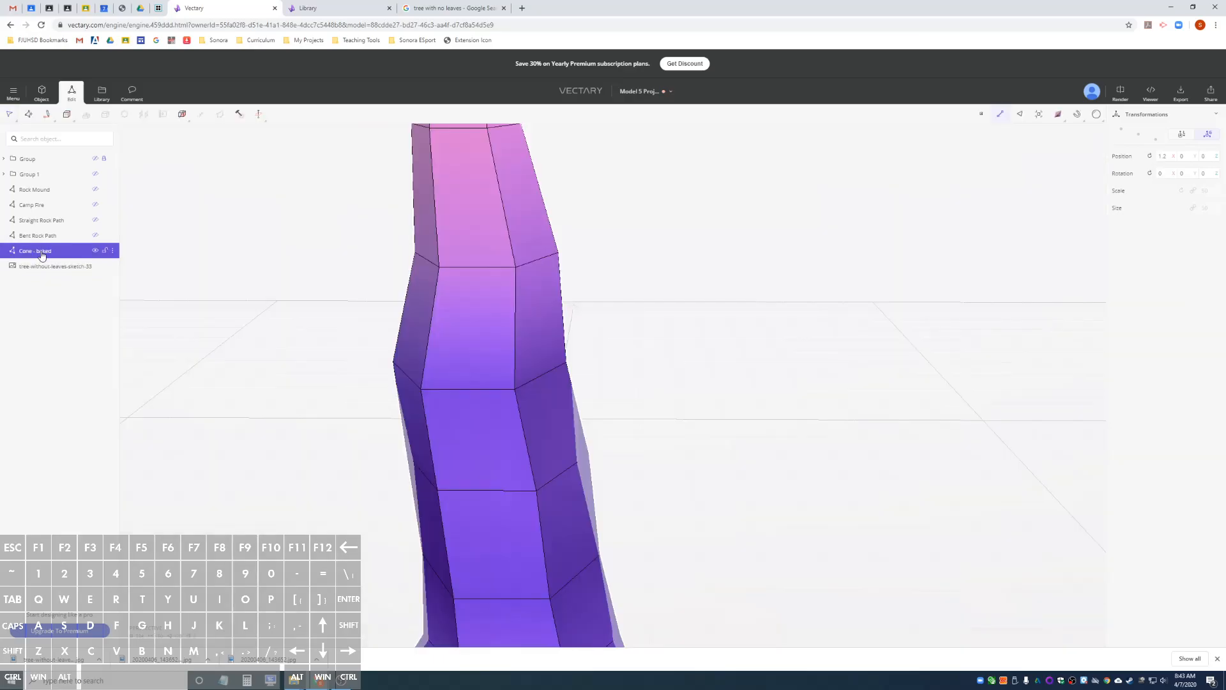
pyautogui.rightClick(479, 269)
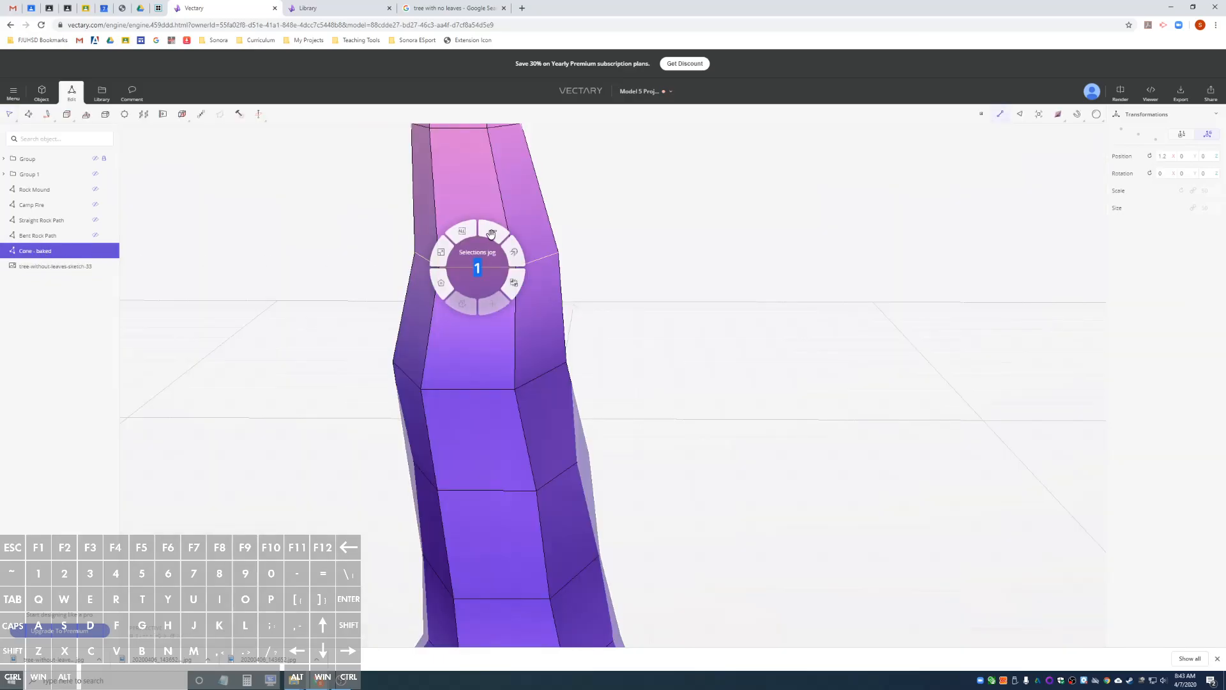
pyautogui.click(514, 252)
pyautogui.moveTo(572, 256); pyautogui.dragTo(539, 256)
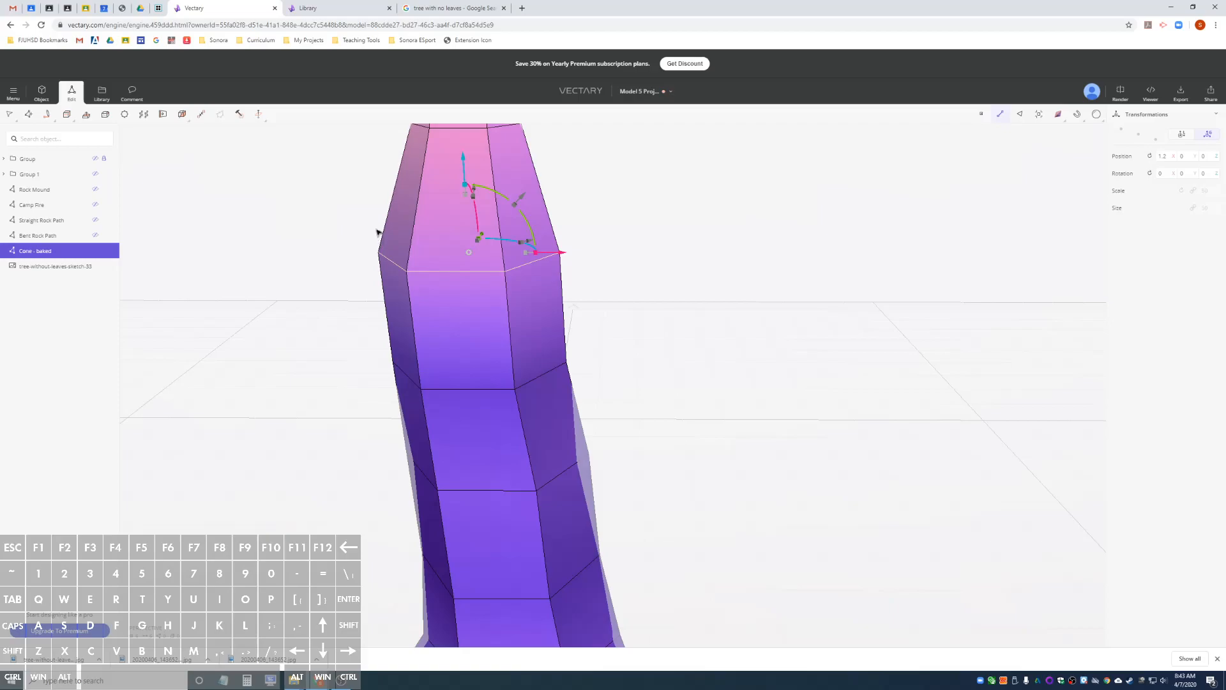
pyautogui.scroll(-3, 380, 226)
pyautogui.scroll(2, 379, 226)
pyautogui.press('alt')
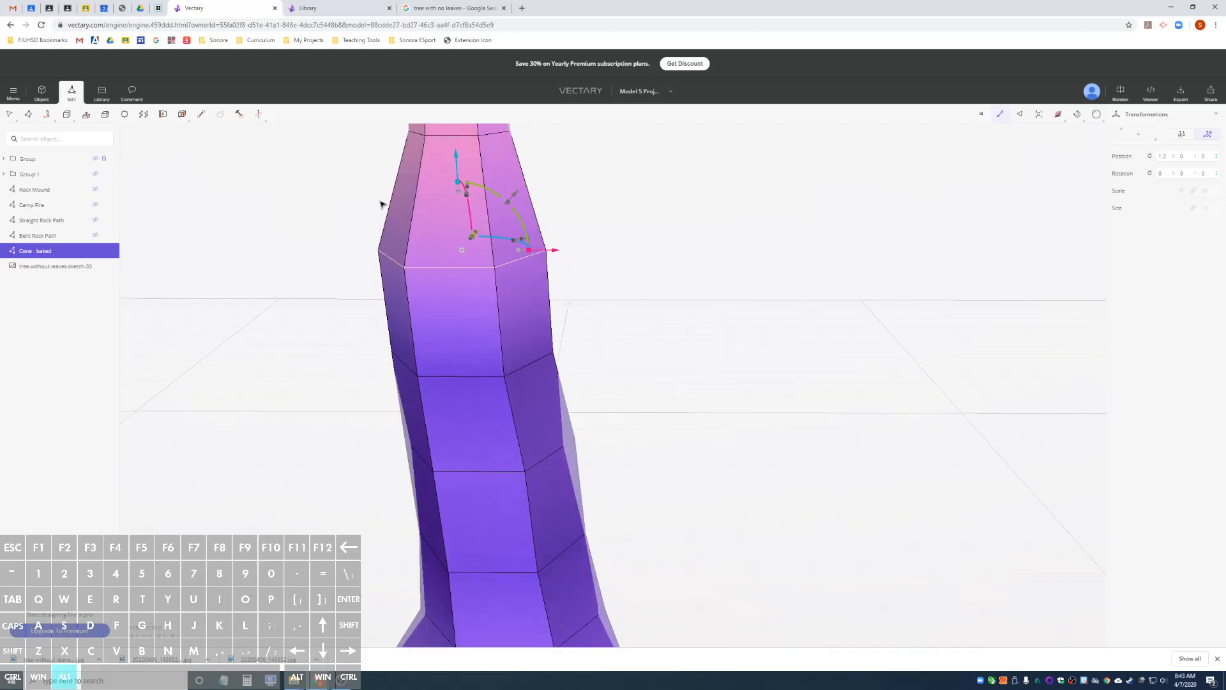
pyautogui.keyDown('alt'); pyautogui.moveTo(380, 205); pyautogui.dragTo(432, 290); pyautogui.keyUp('alt')
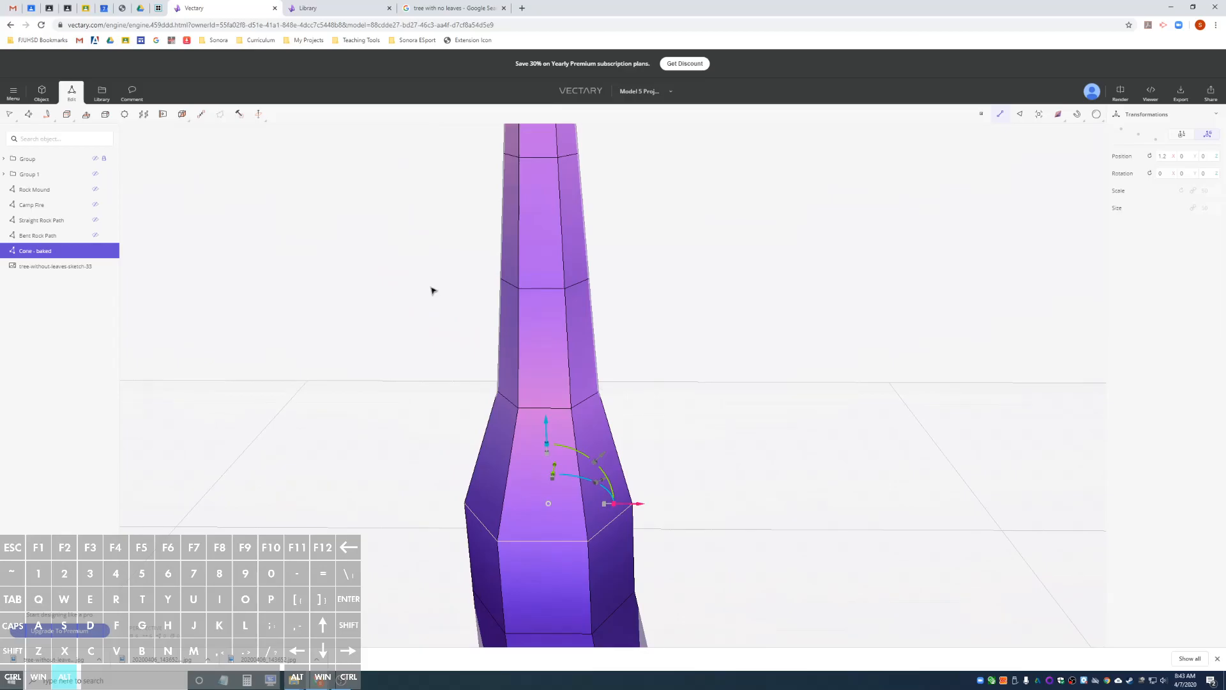
pyautogui.click(47, 266)
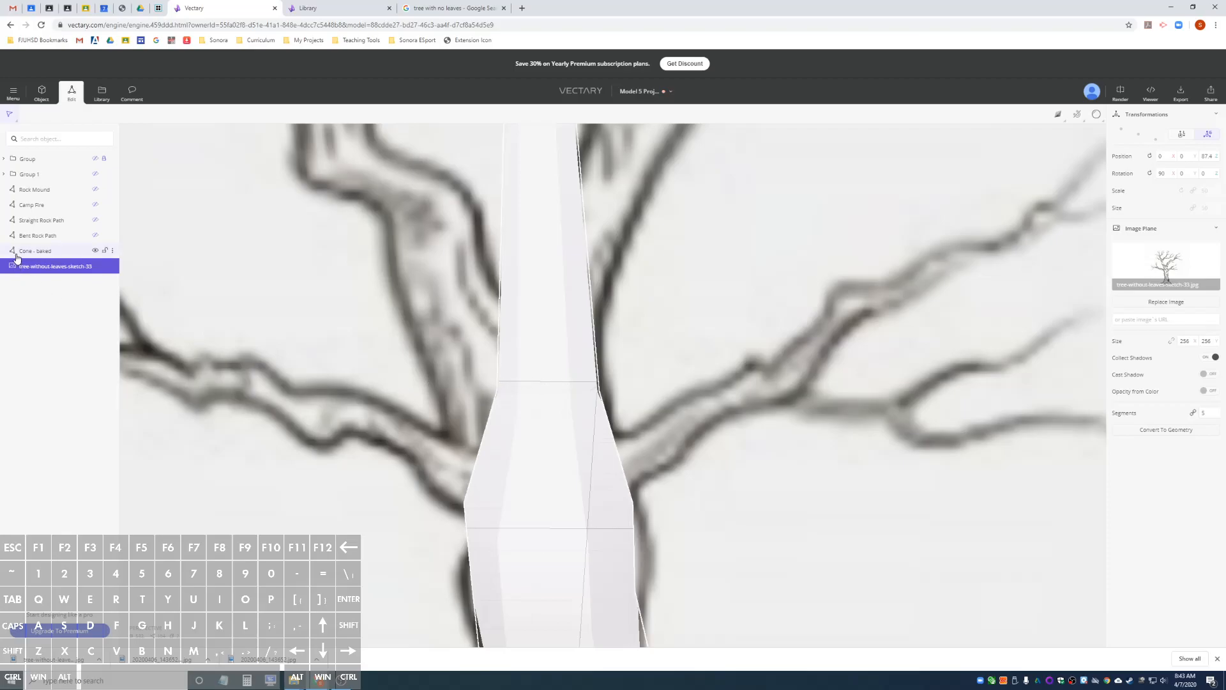
# Loop-select the seventh edge ring, widen it and shift it to the base of the upper-left branch, and review it against the whole sketch.
pyautogui.click(17, 255)
pyautogui.rightClick(534, 411)
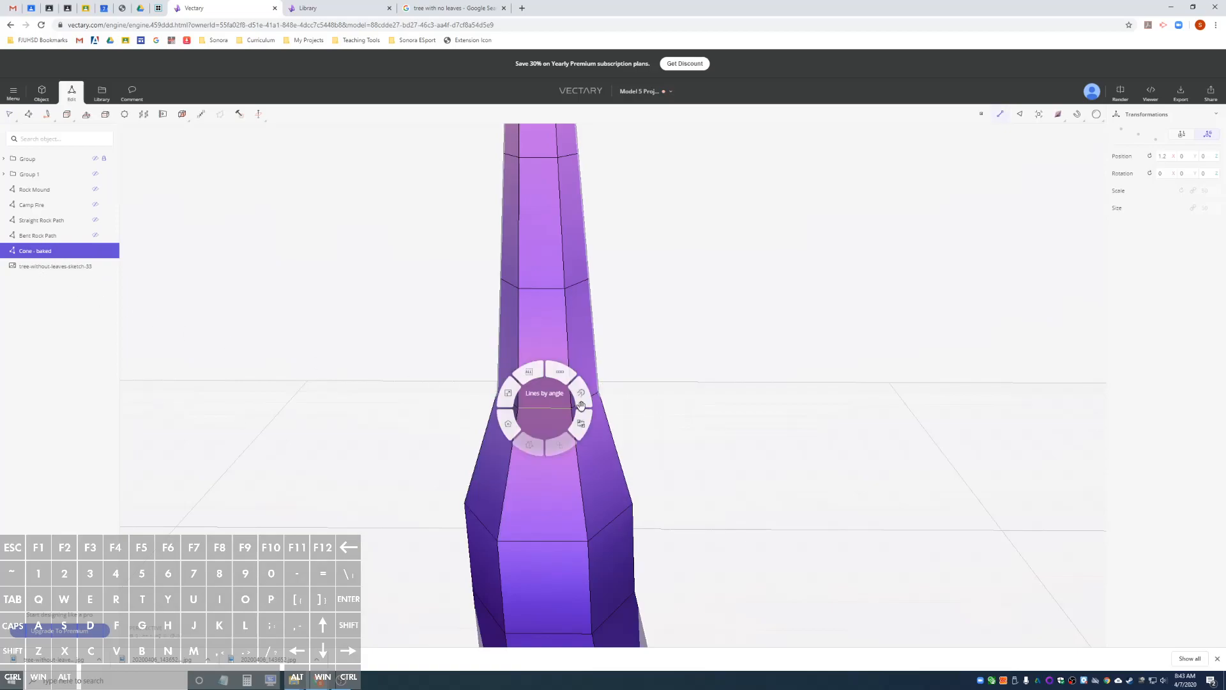
pyautogui.click(556, 378)
pyautogui.press('Return')
pyautogui.moveTo(625, 396)
pyautogui.mouseDown()
pyautogui.moveTo(587, 398)
pyautogui.moveTo(611, 405)
pyautogui.mouseUp()
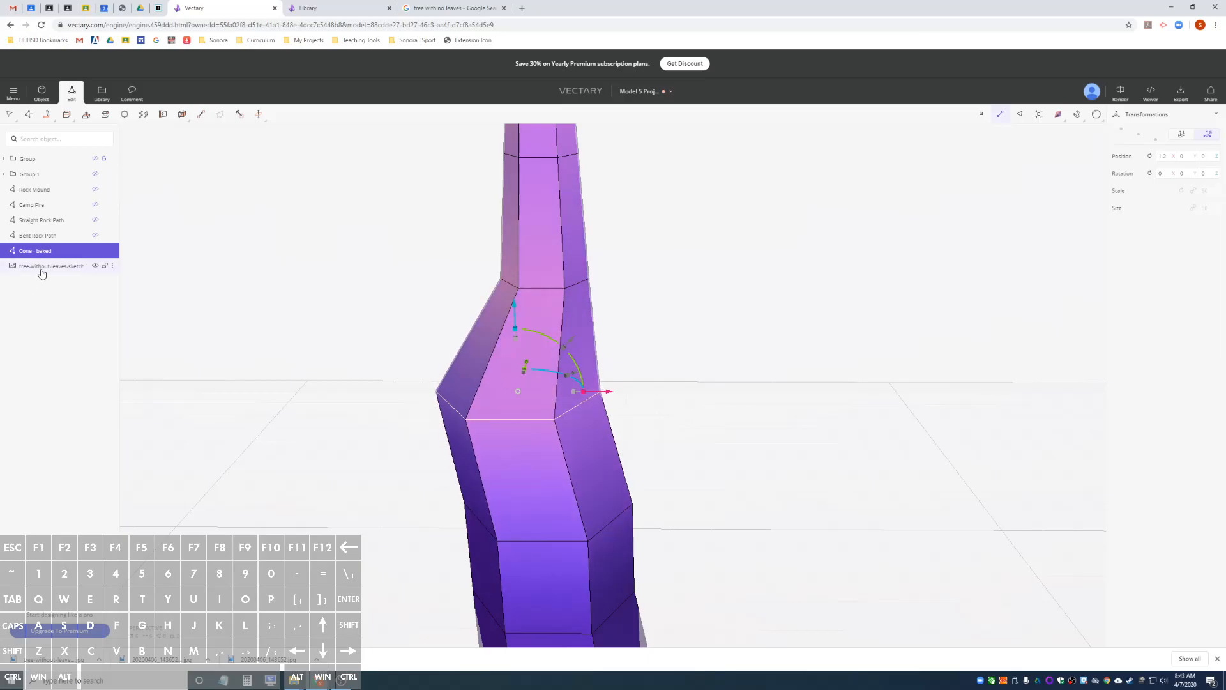
pyautogui.click(42, 267)
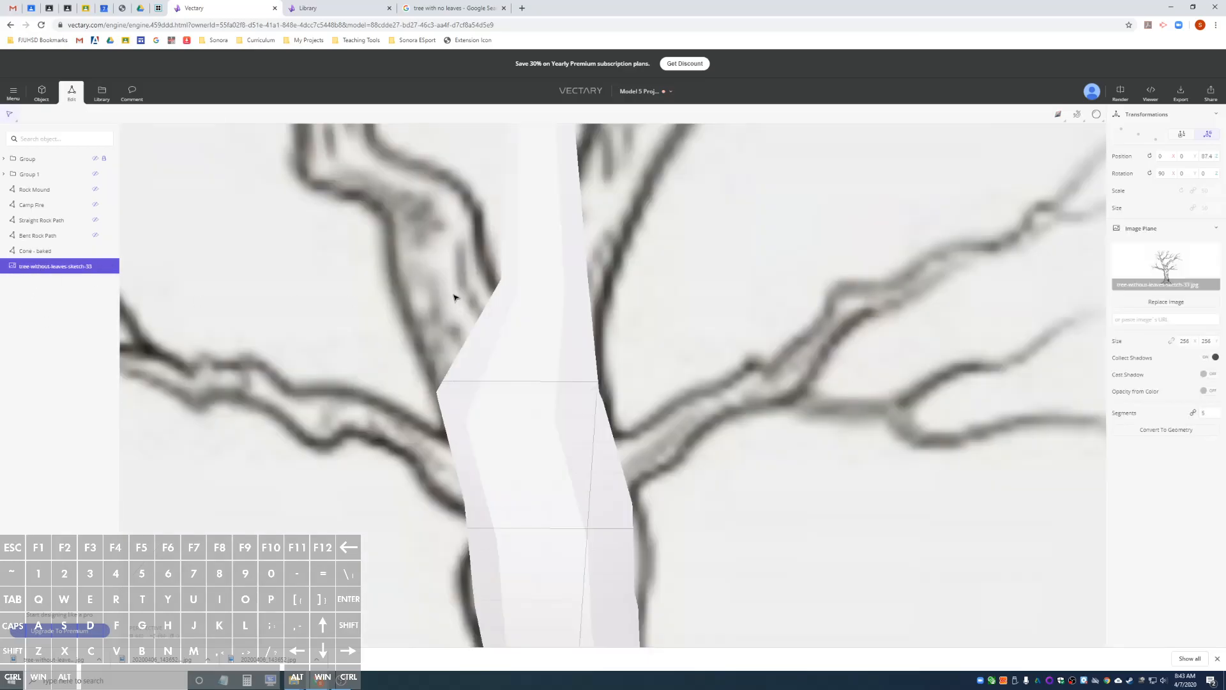
pyautogui.scroll(-10, 485, 301)
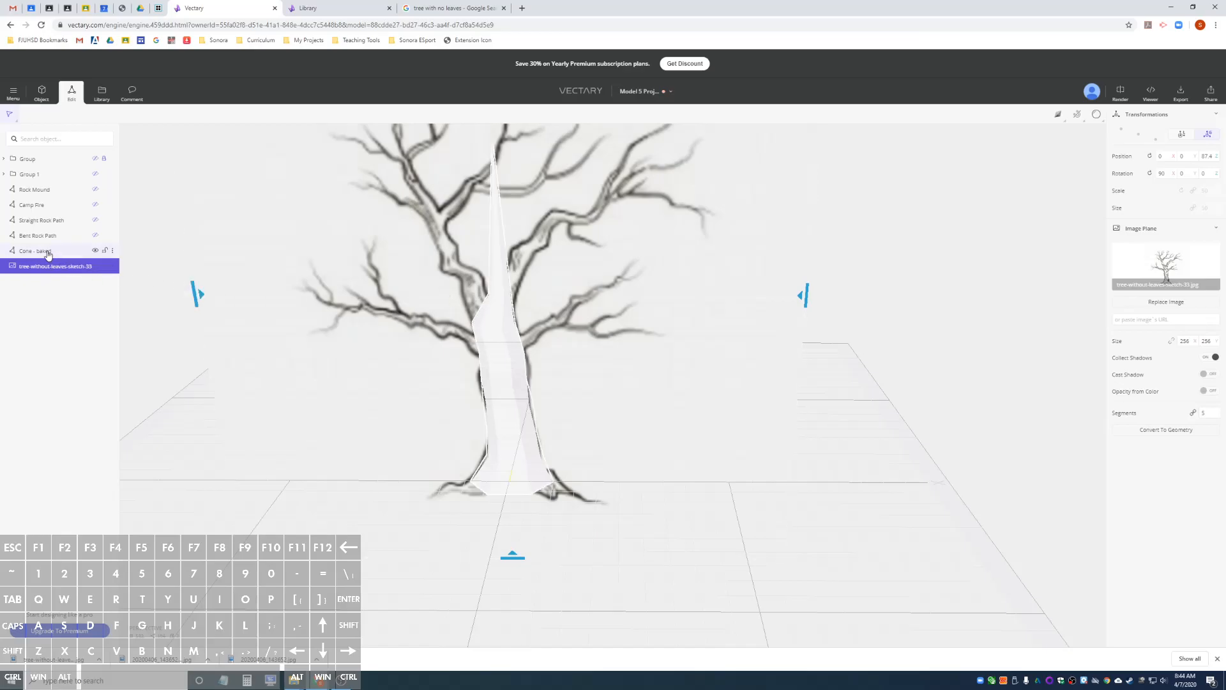
# Move the cone's tip vertex left toward the end of the upper-left branch and compare its position with the sketch.
pyautogui.click(47, 254)
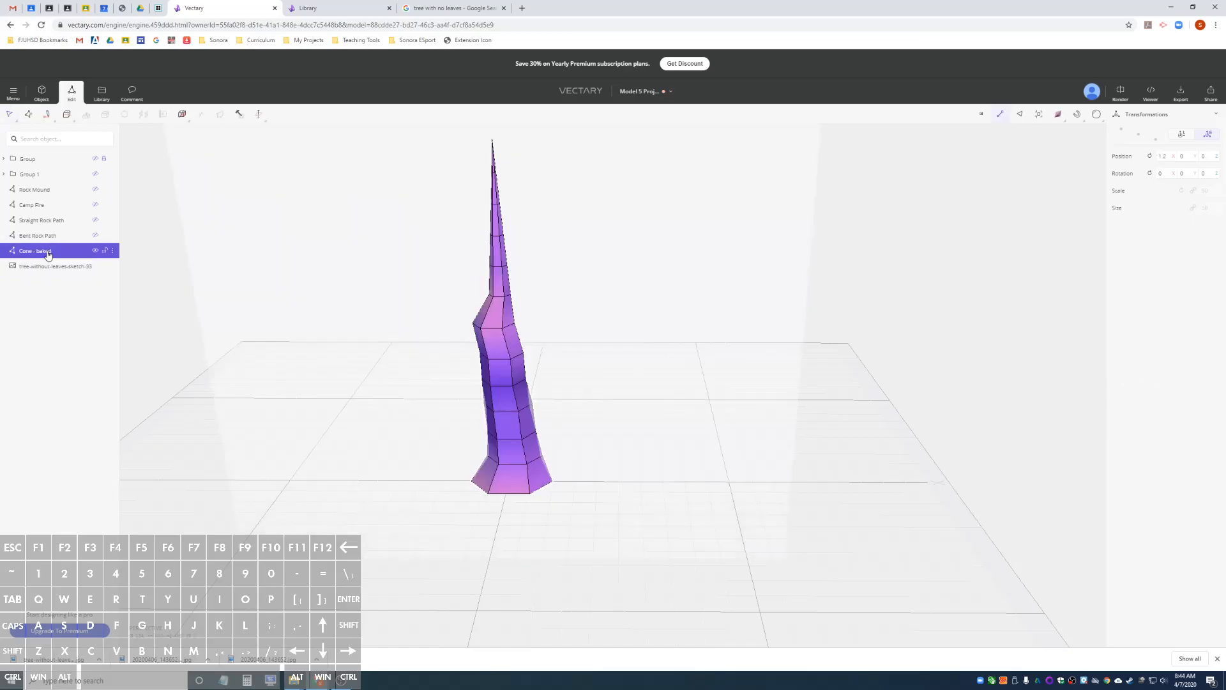
pyautogui.click(493, 140)
pyautogui.moveTo(573, 142); pyautogui.dragTo(476, 144)
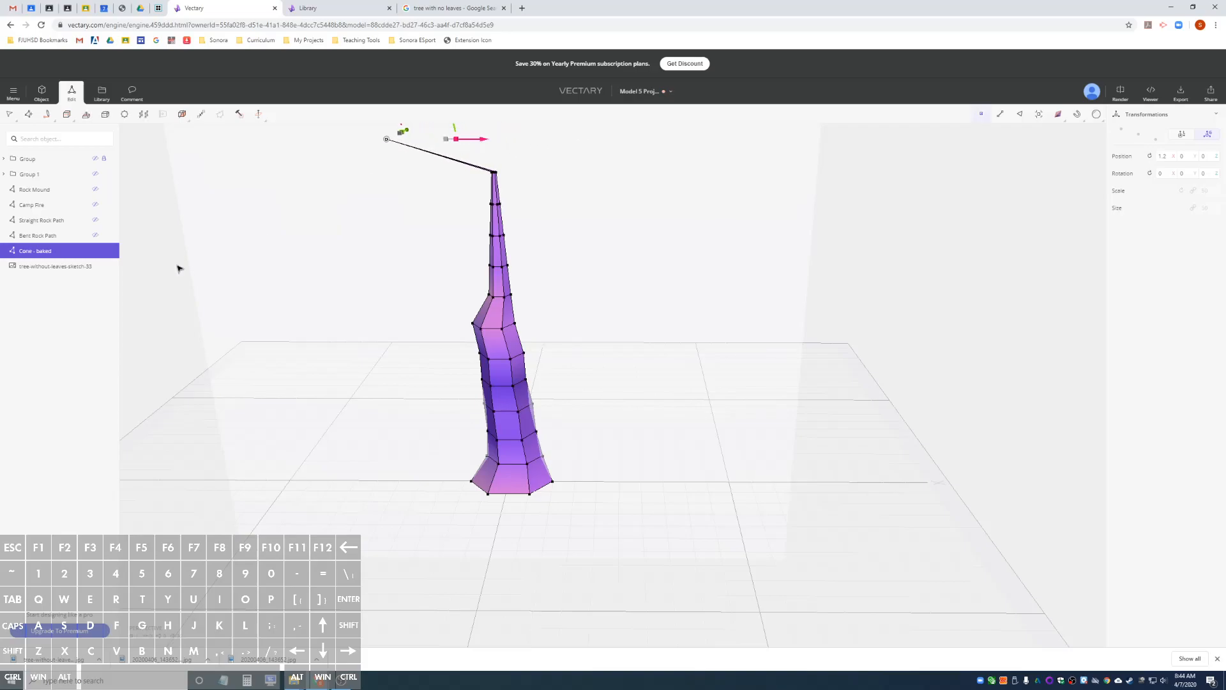
pyautogui.click(43, 271)
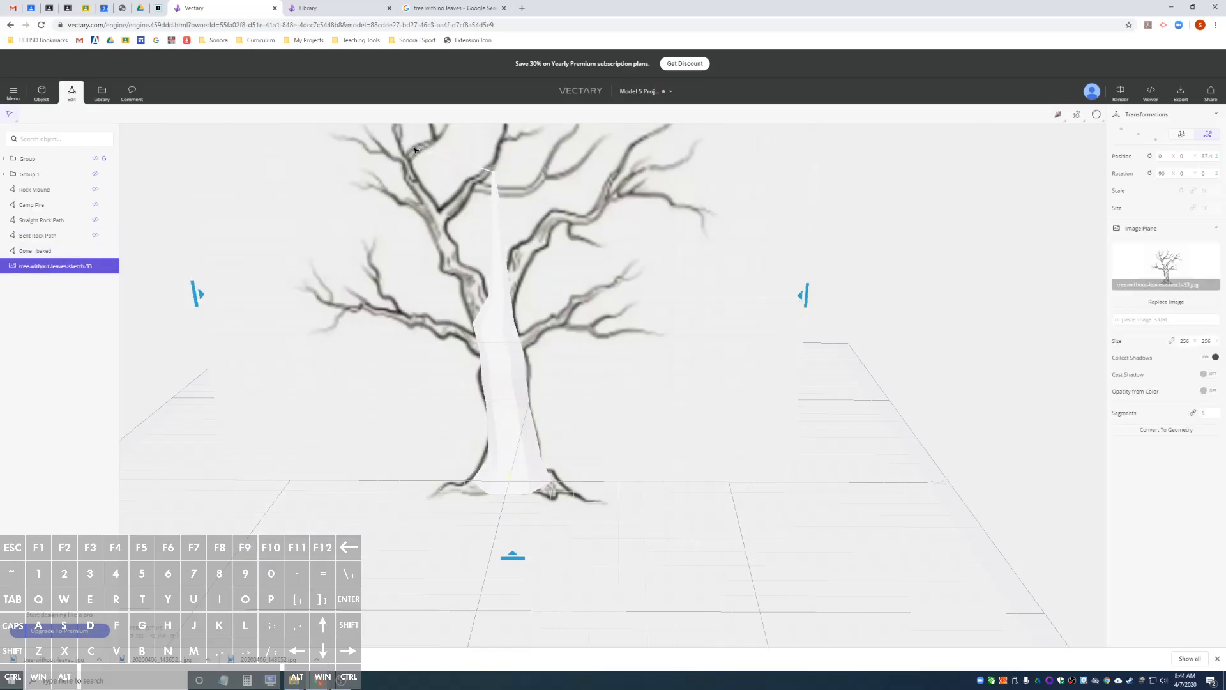
pyautogui.scroll(5, 358, 167)
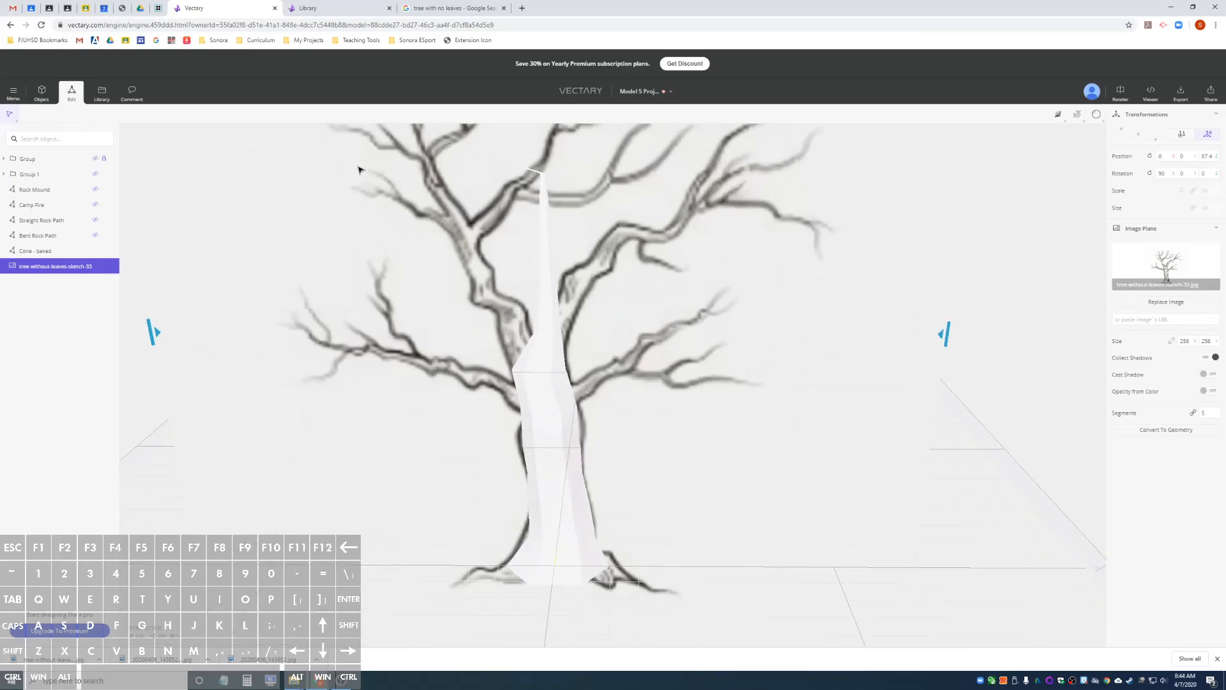
pyautogui.moveTo(456, 167); pyautogui.dragTo(494, 248)
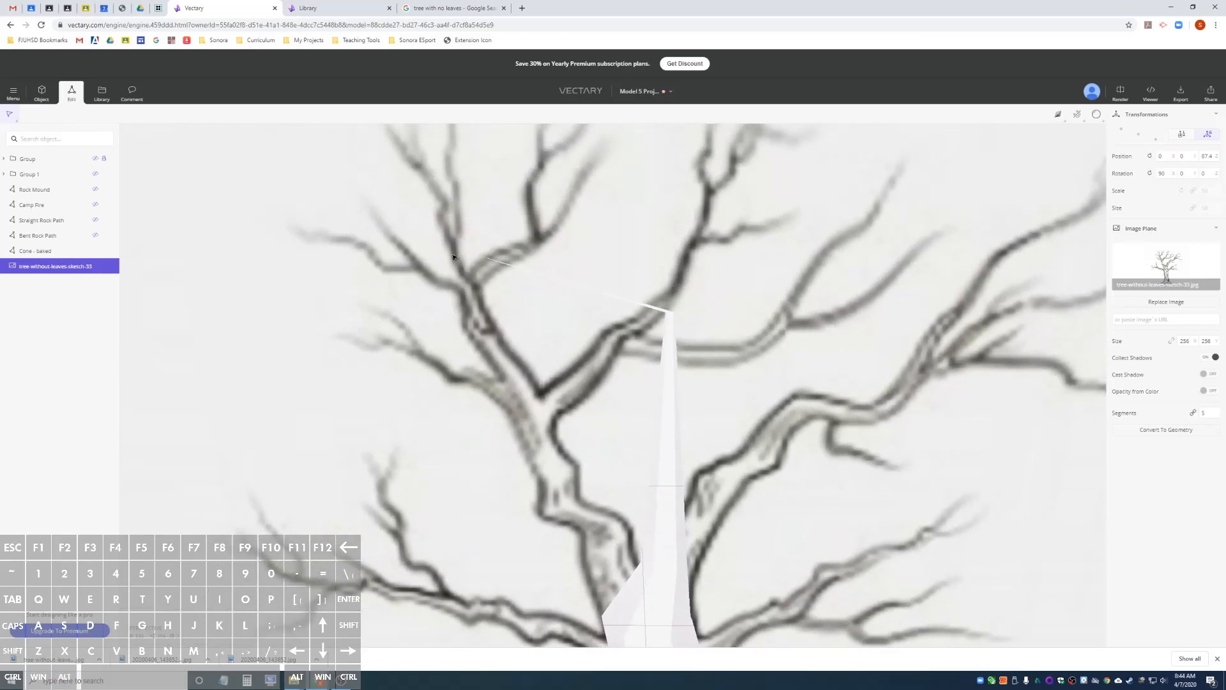
# Select the cone's tip vertex again and shift it slightly farther left.
pyautogui.click(69, 252)
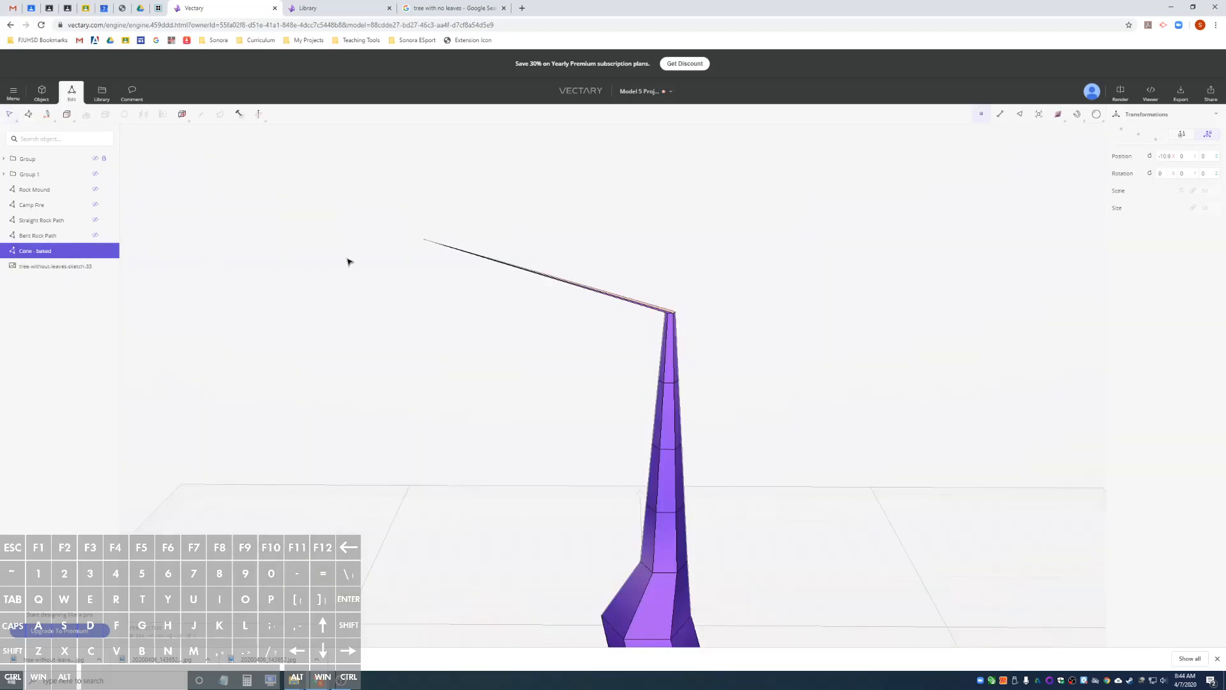
pyautogui.click(424, 242)
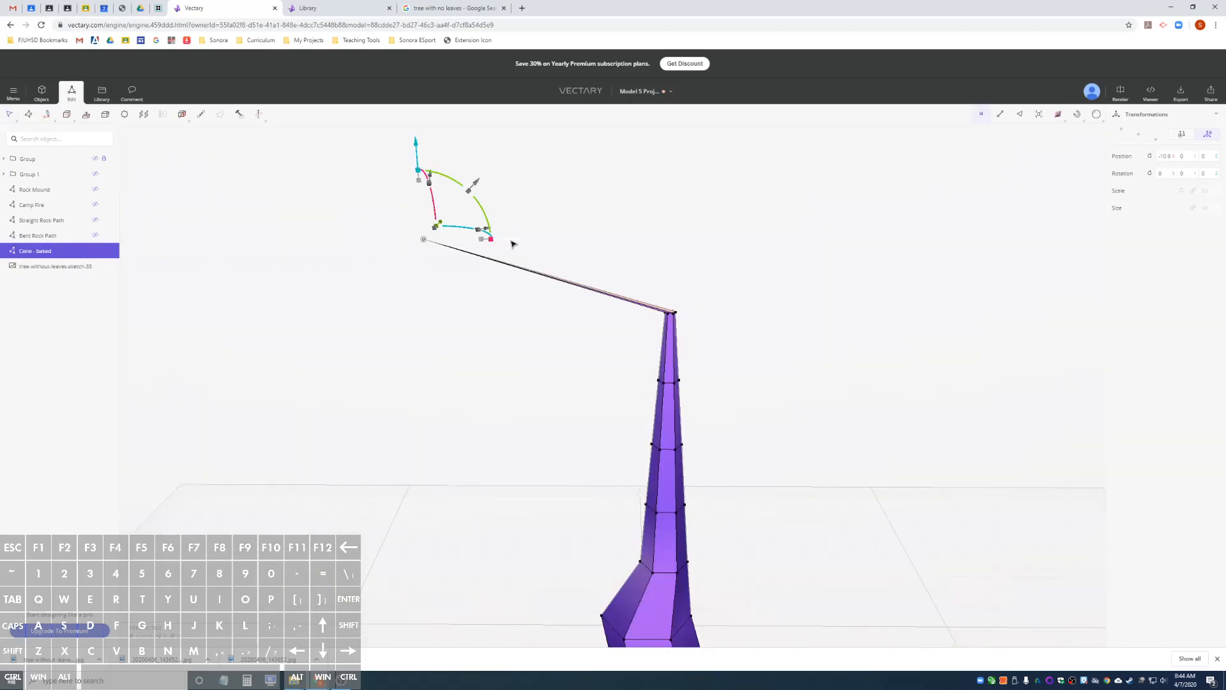
pyautogui.moveTo(492, 244); pyautogui.dragTo(489, 244)
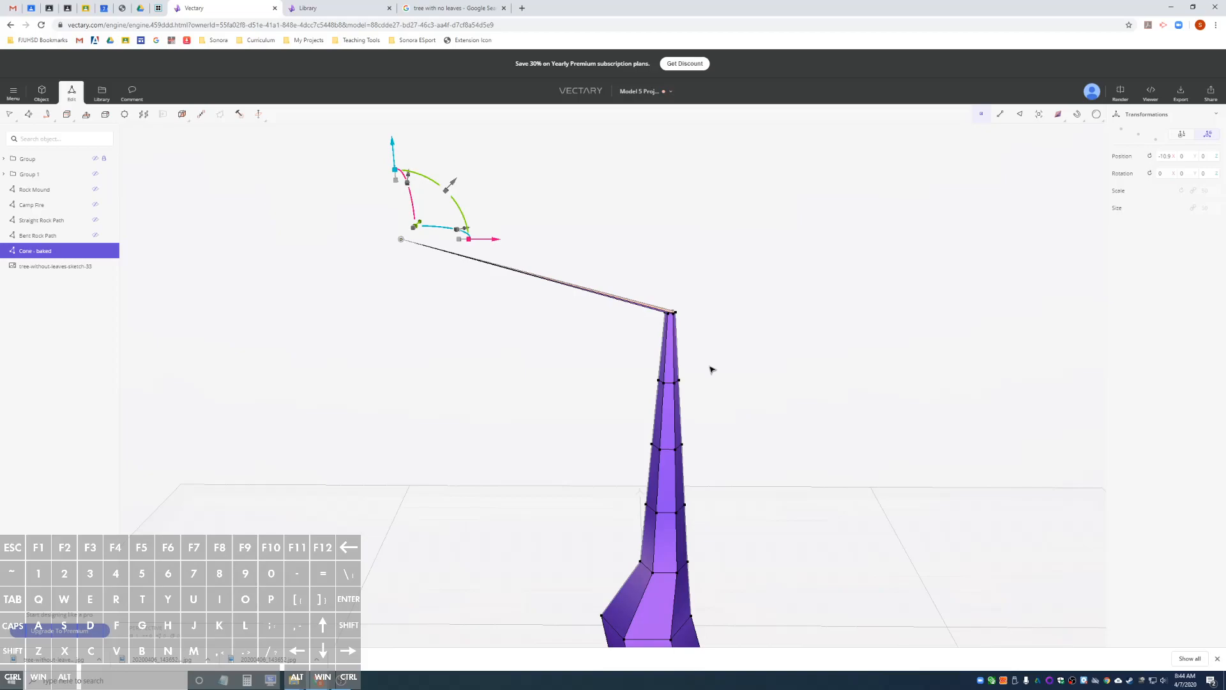
# Loop-select the eighth edge ring, just above the trunk's left bulge, and move it left to start the upper-left branch.
pyautogui.keyDown('alt'); pyautogui.moveTo(599, 393); pyautogui.dragTo(564, 354); pyautogui.keyUp('alt')
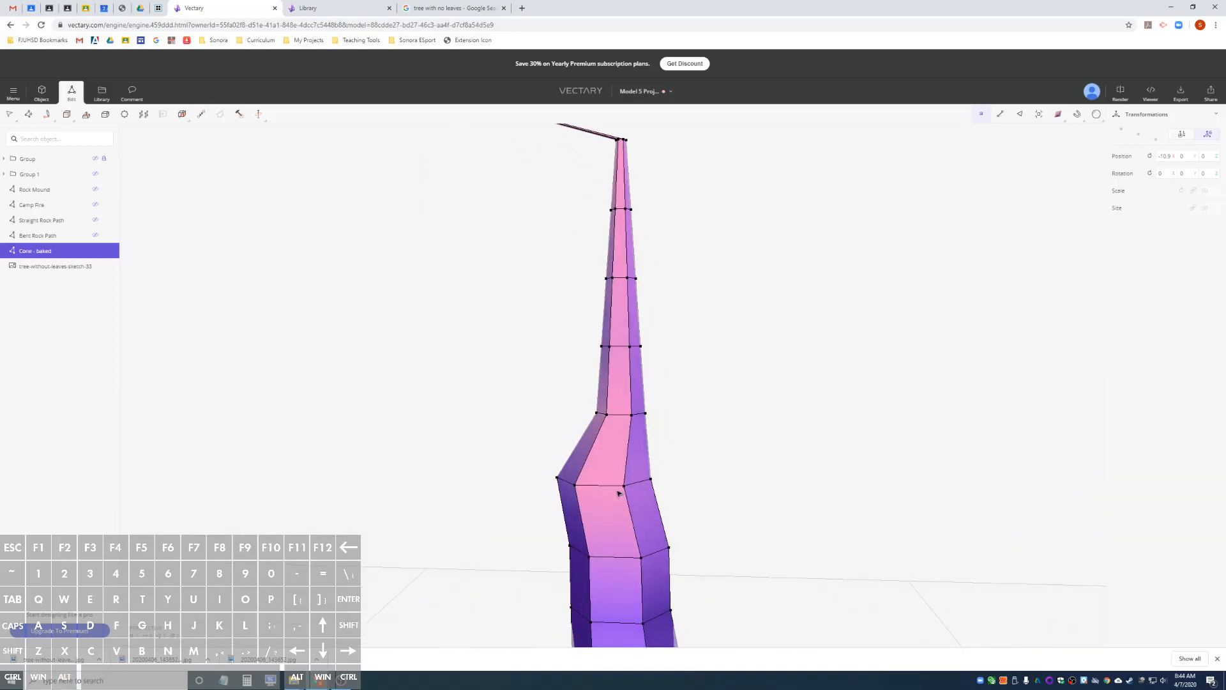
pyautogui.keyDown('alt'); pyautogui.moveTo(490, 345); pyautogui.dragTo(424, 249); pyautogui.keyUp('alt')
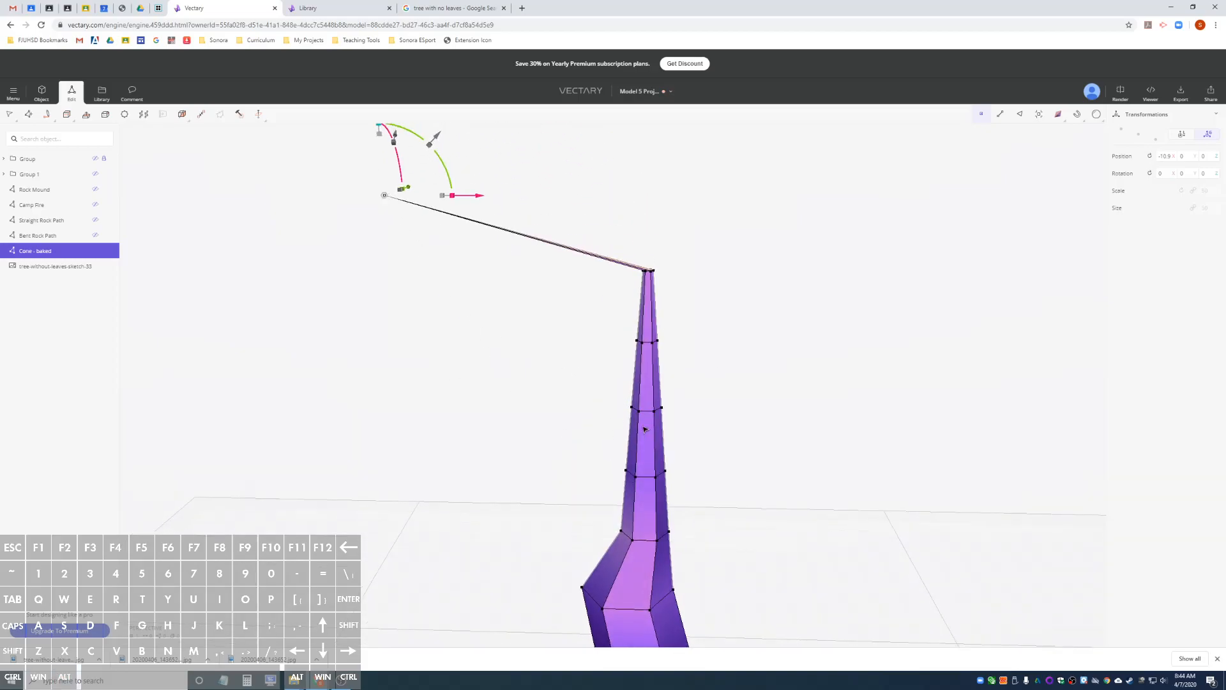
pyautogui.press('2')
pyautogui.click(647, 541)
pyautogui.rightClick(648, 541)
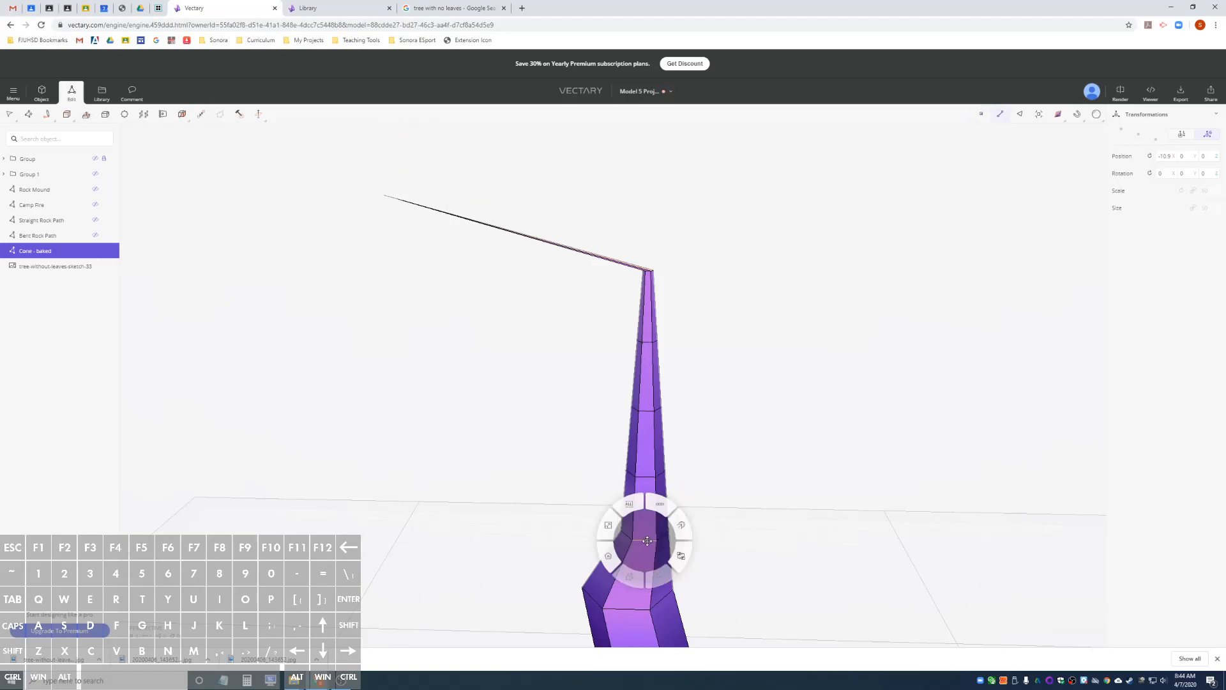
pyautogui.click(660, 507)
pyautogui.press('Return')
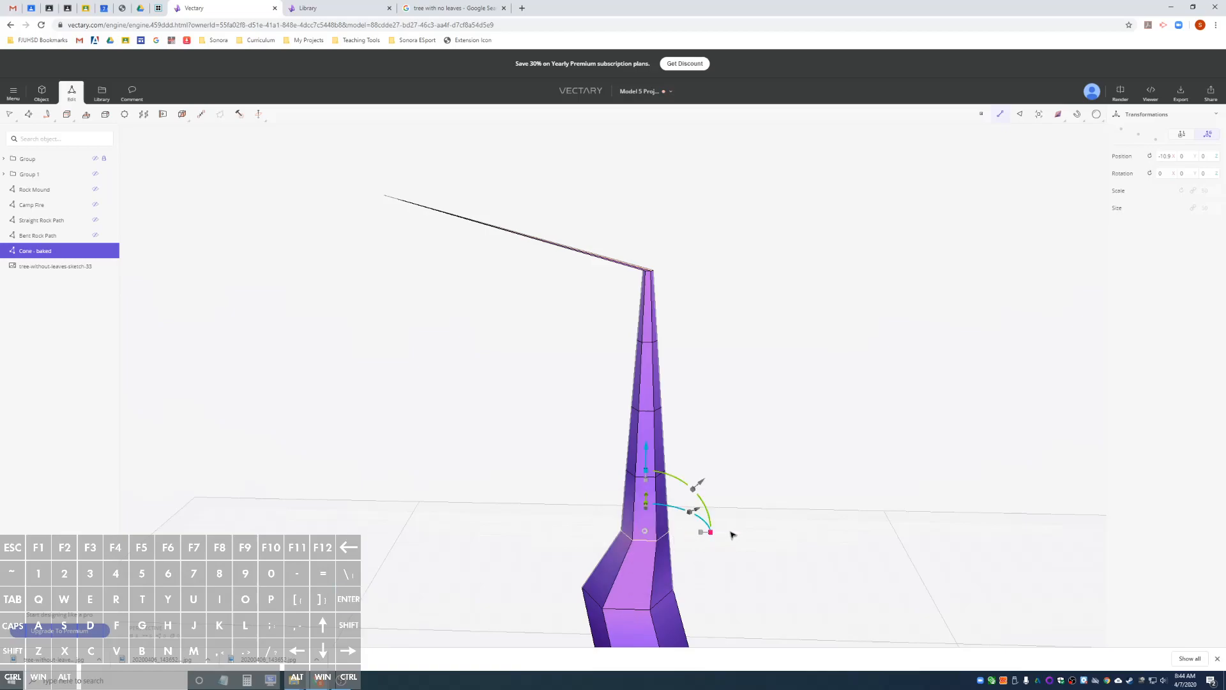
pyautogui.moveTo(715, 535); pyautogui.dragTo(635, 532)
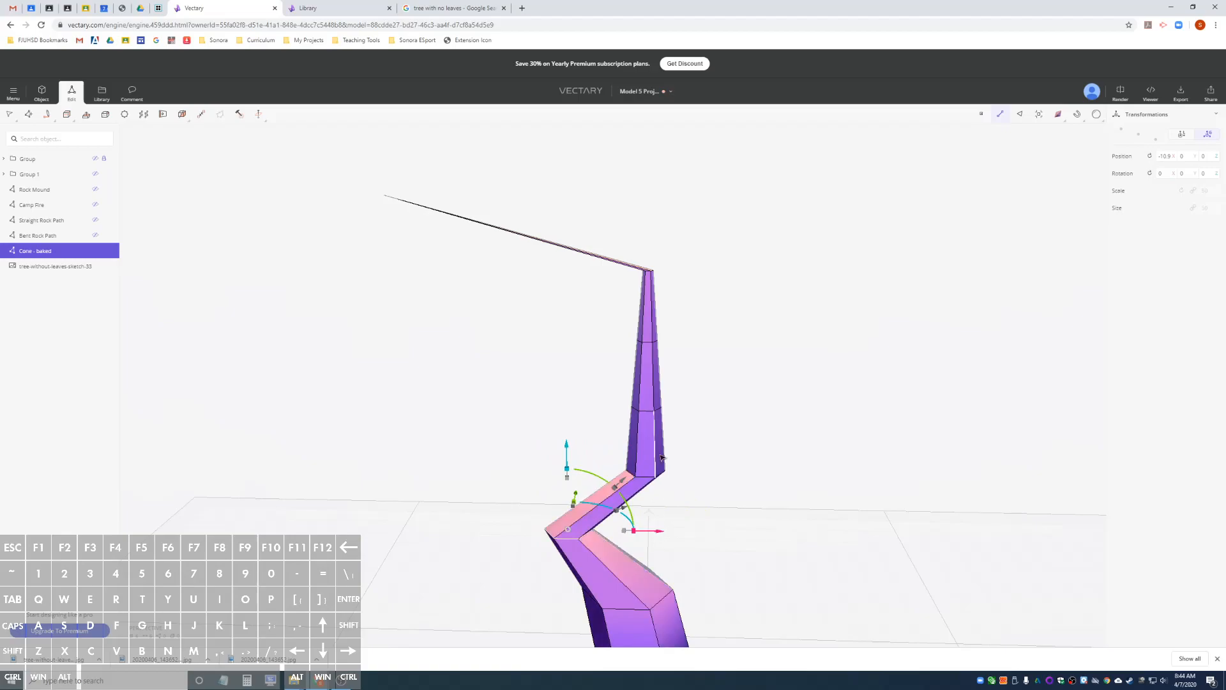
# Loop-select the tenth edge ring, midway up the remaining upright section, and move it far left toward the branch's line.
pyautogui.rightClick(647, 413)
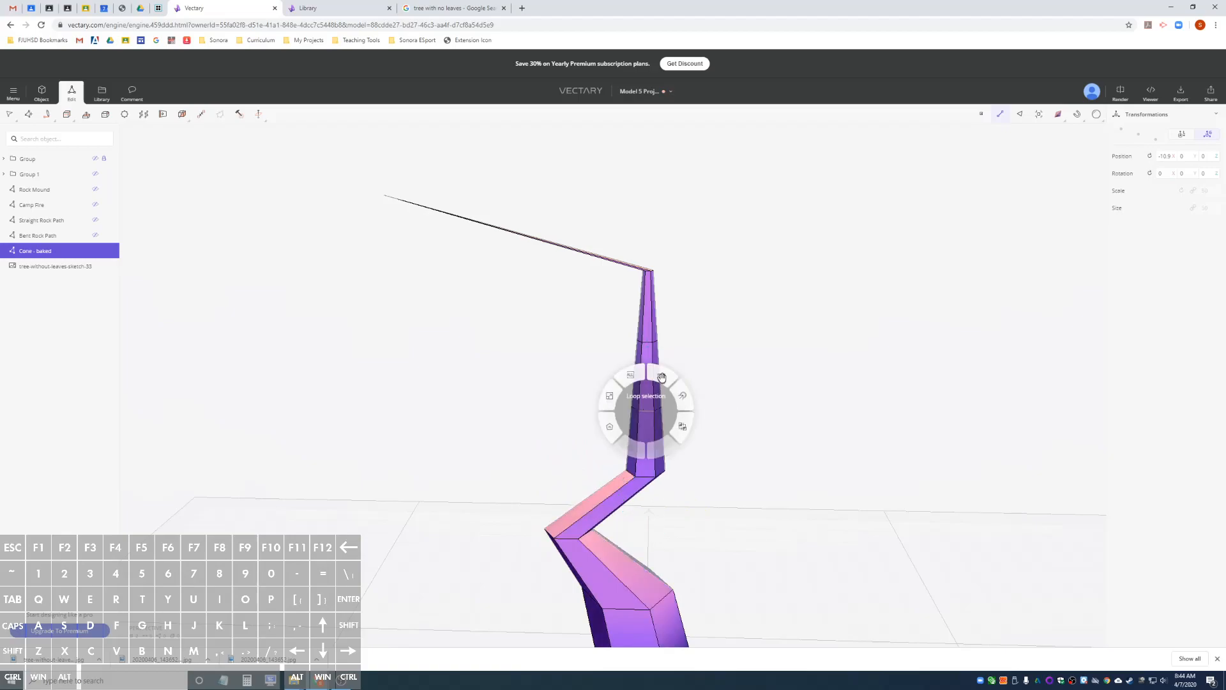
pyautogui.press('Return')
pyautogui.moveTo(729, 409); pyautogui.dragTo(533, 409)
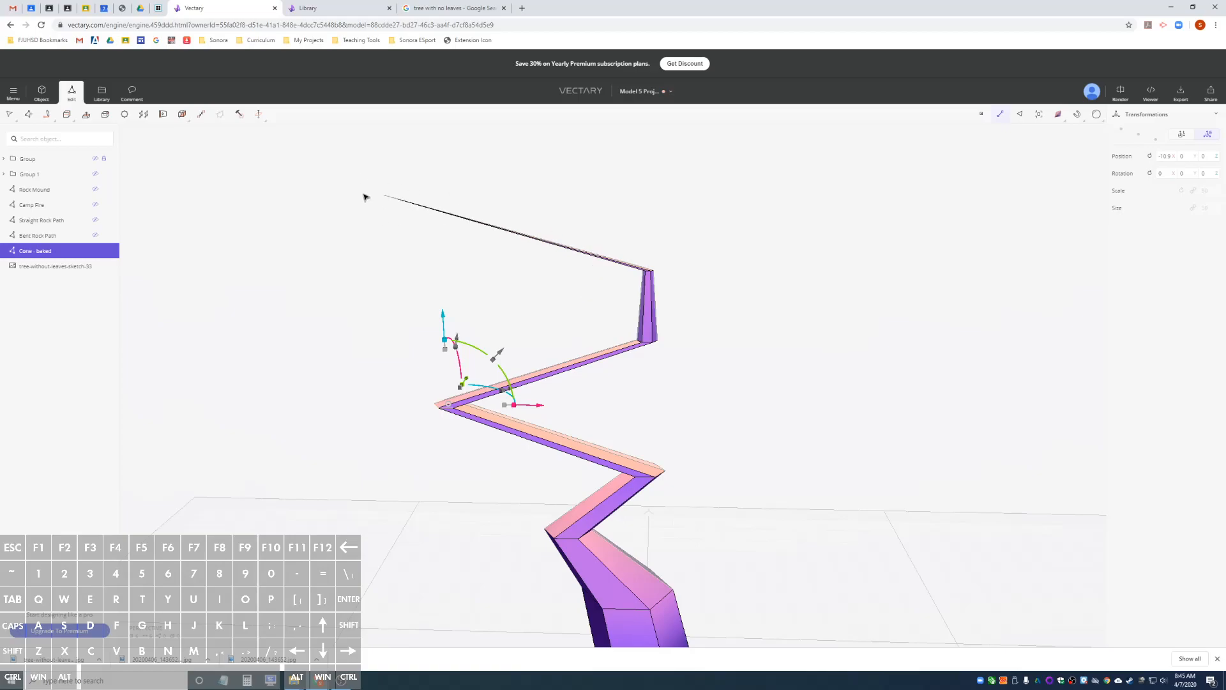
# Loop-select the edge ring at the zigzag's lower right corner and move it left and slightly up to straighten the branch.
pyautogui.click(648, 479)
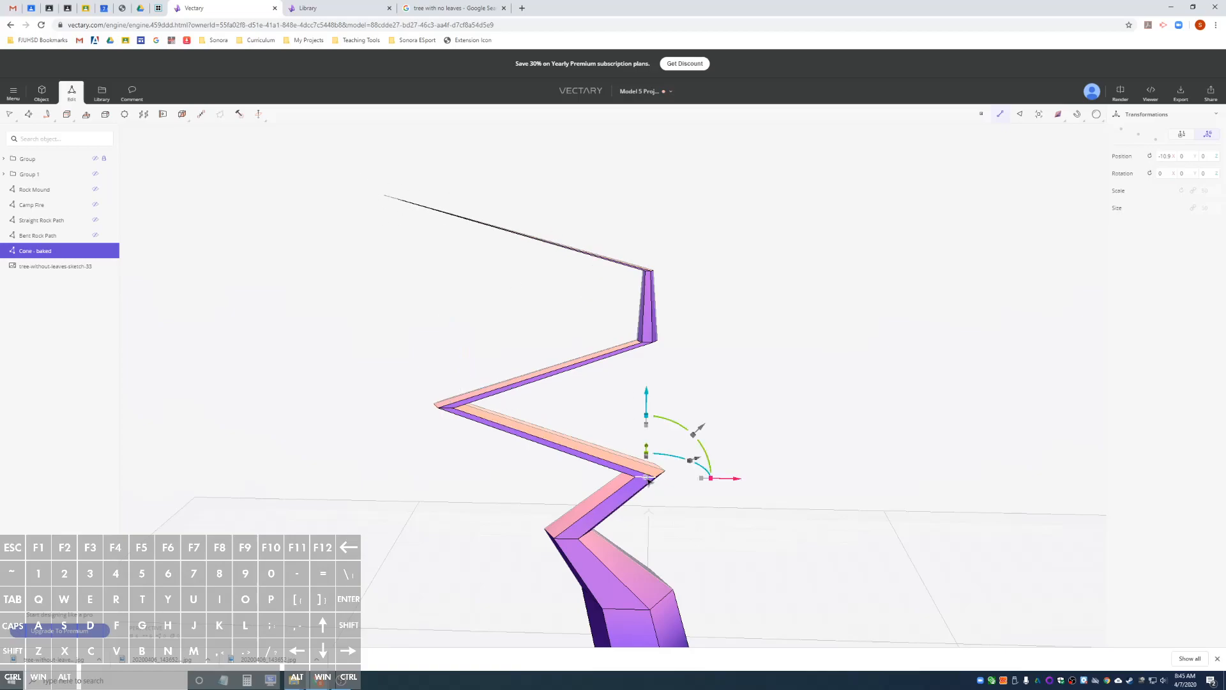
pyautogui.rightClick(648, 479)
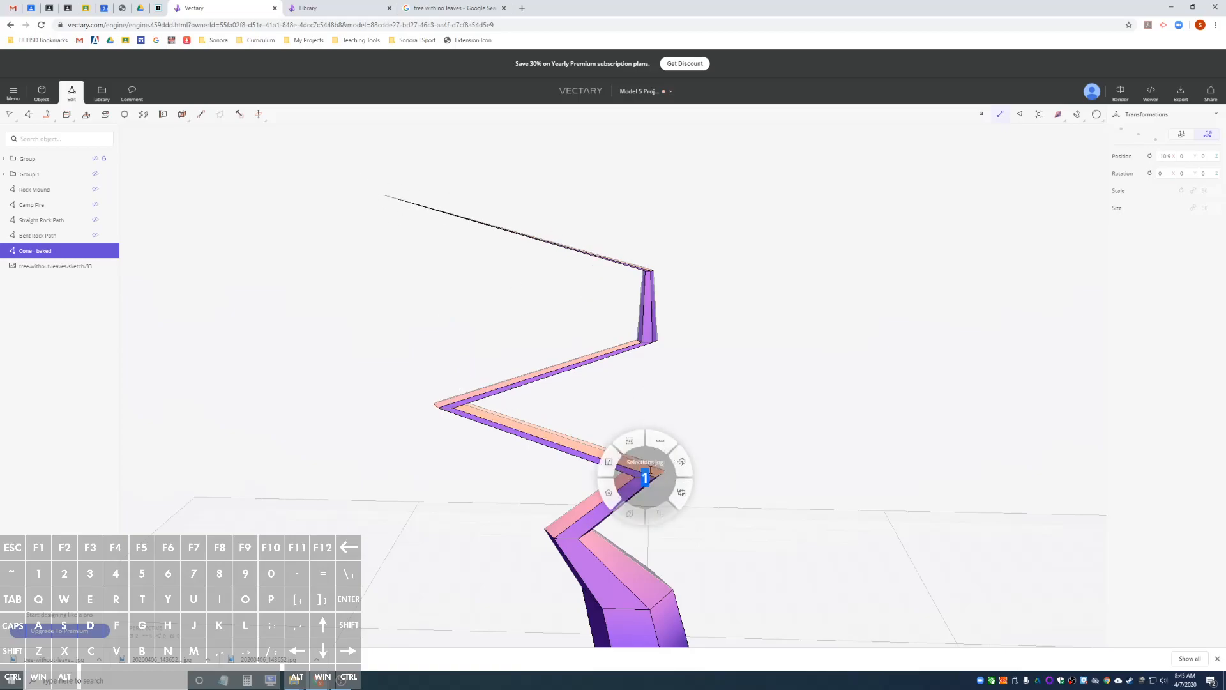
pyautogui.click(670, 437)
pyautogui.click(670, 496)
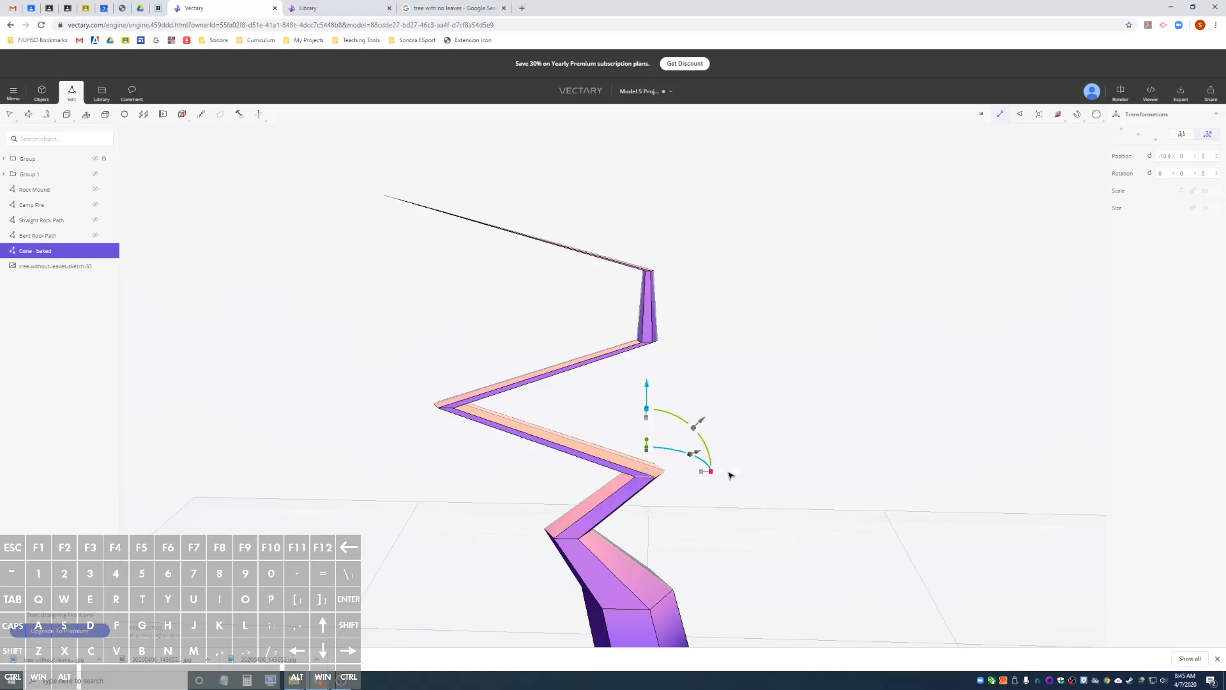
pyautogui.moveTo(732, 473)
pyautogui.mouseDown()
pyautogui.moveTo(580, 473)
pyautogui.moveTo(614, 484)
pyautogui.moveTo(584, 473)
pyautogui.mouseUp()
pyautogui.moveTo(543, 438); pyautogui.dragTo(544, 431)
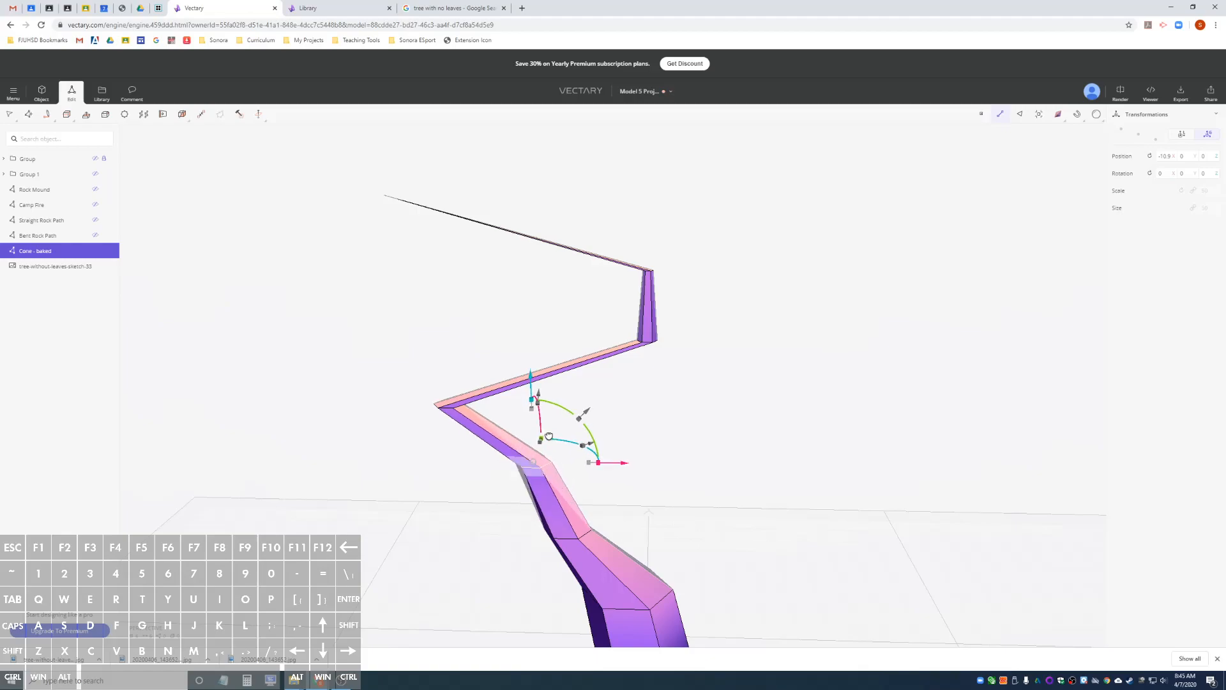
# Loop-select the edge ring at the zigzag's left corner and nudge it slightly down and to the left.
pyautogui.click(449, 410)
pyautogui.rightClick(446, 409)
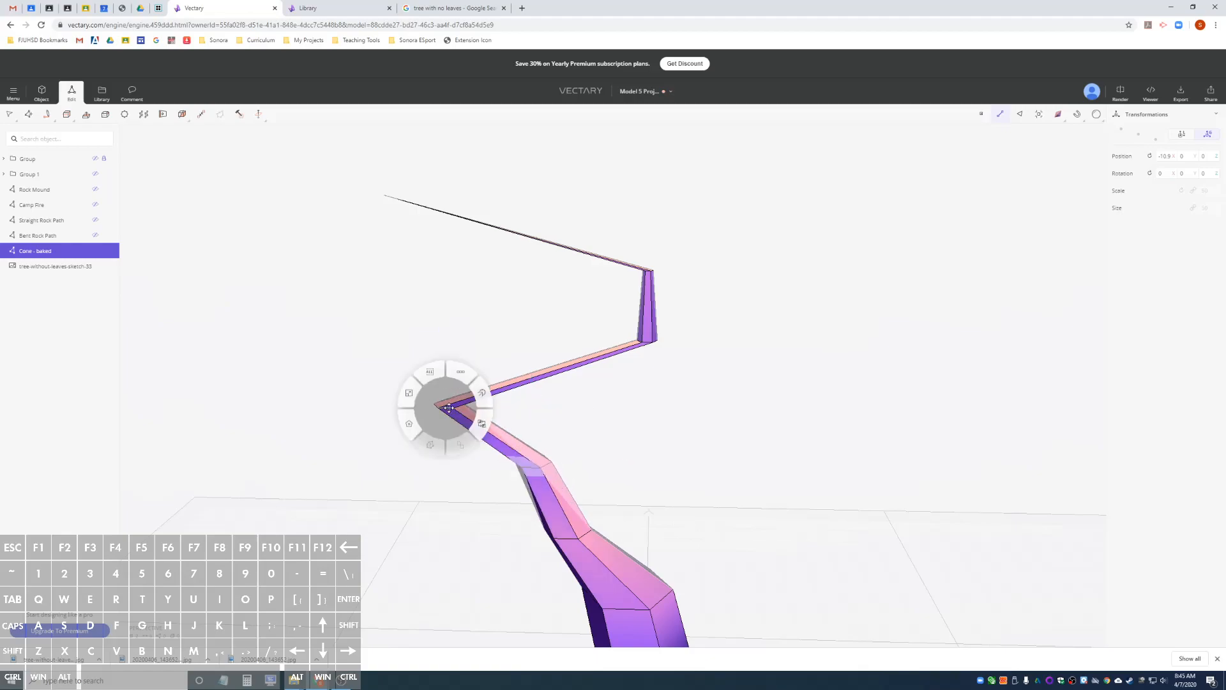
pyautogui.click(458, 374)
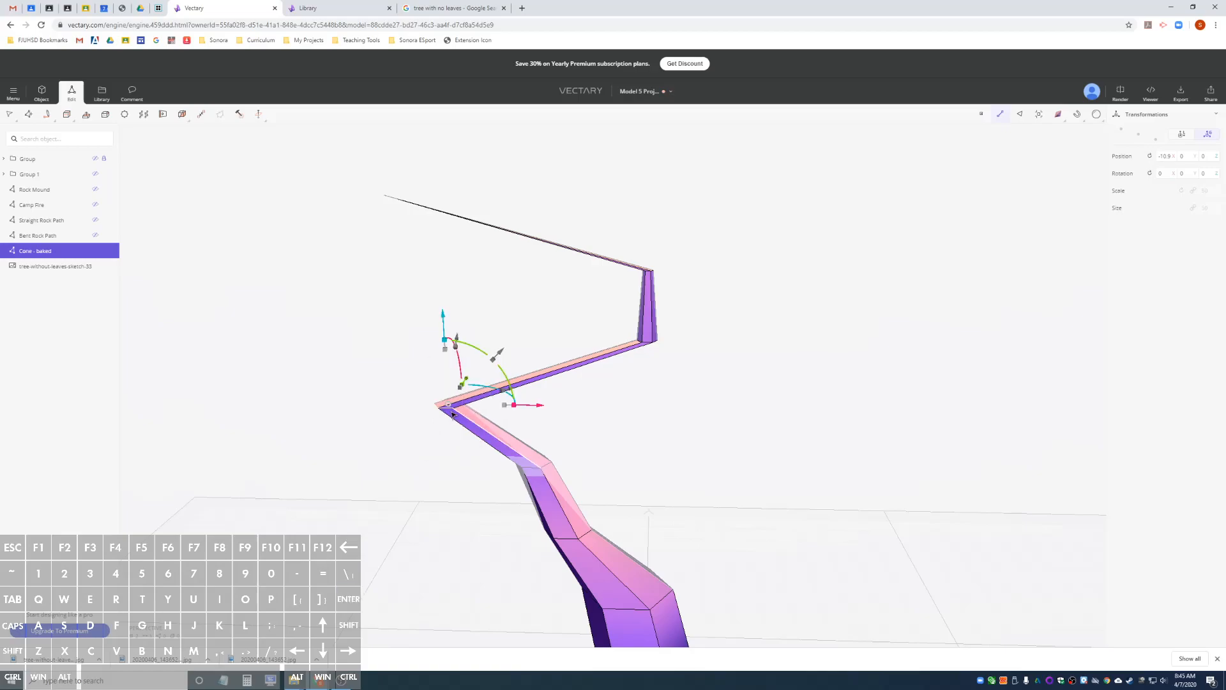
pyautogui.moveTo(470, 380); pyautogui.dragTo(467, 385)
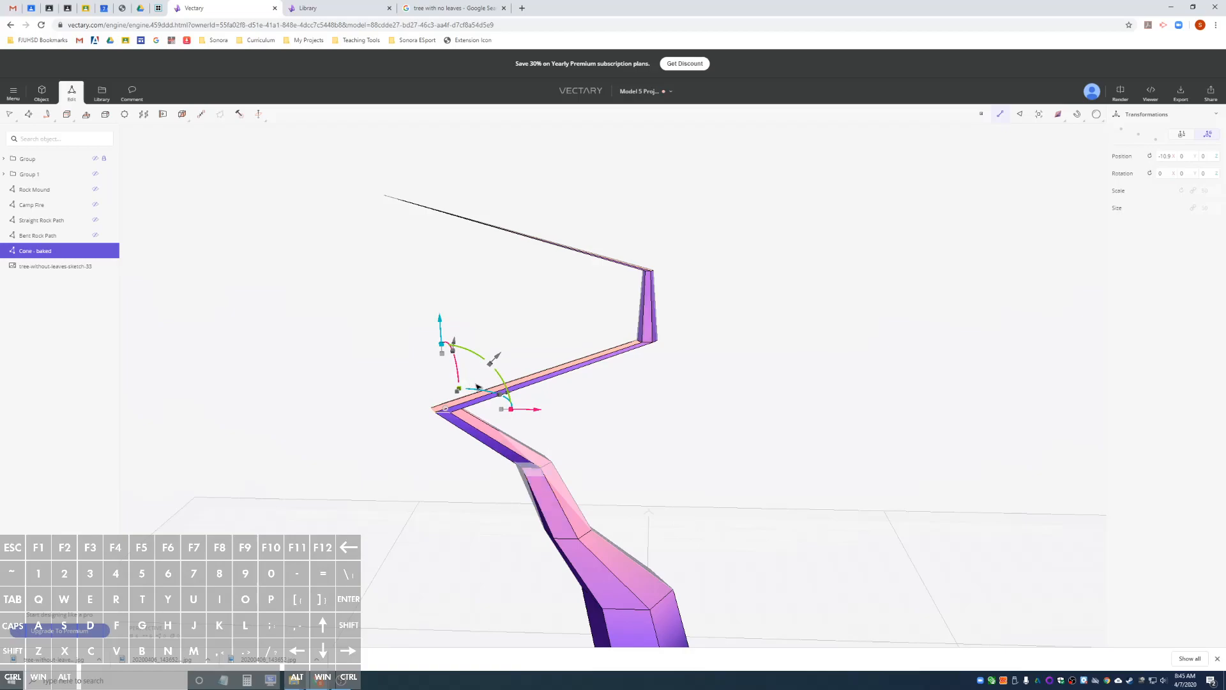
# Loop-select the edge ring at the base of the upright section and move it far left above the branch's elbow.
pyautogui.click(647, 344)
pyautogui.rightClick(647, 342)
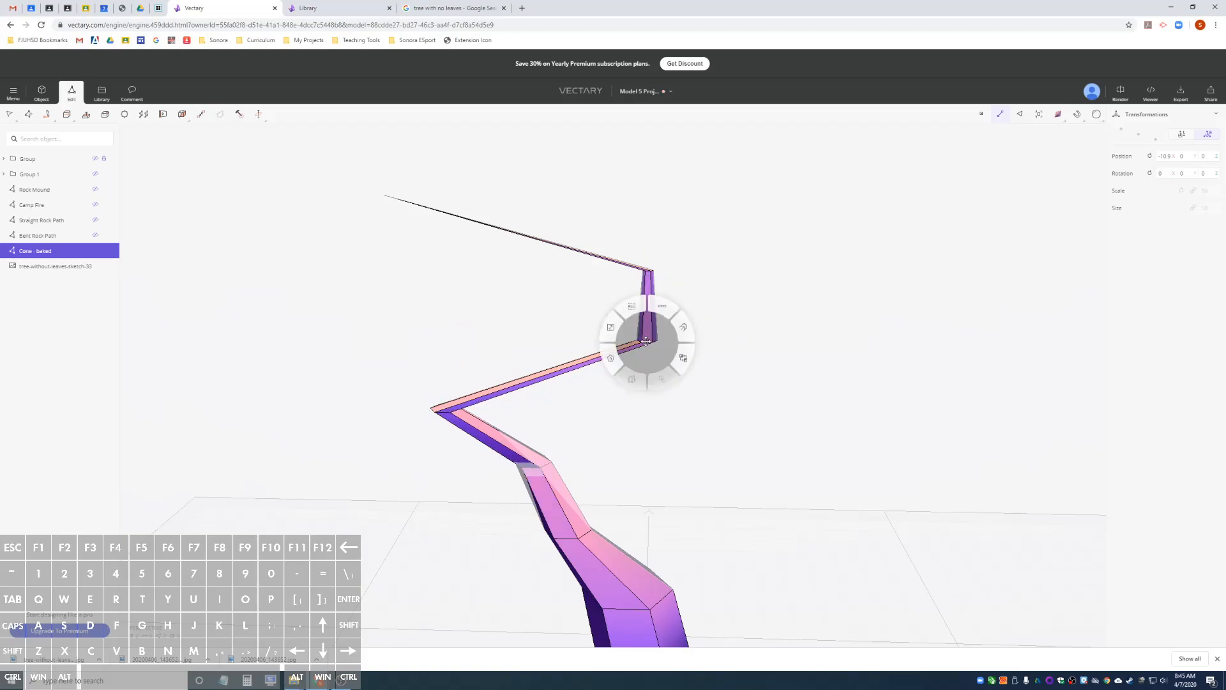
pyautogui.click(664, 309)
pyautogui.press('Return')
pyautogui.moveTo(651, 343); pyautogui.dragTo(442, 335)
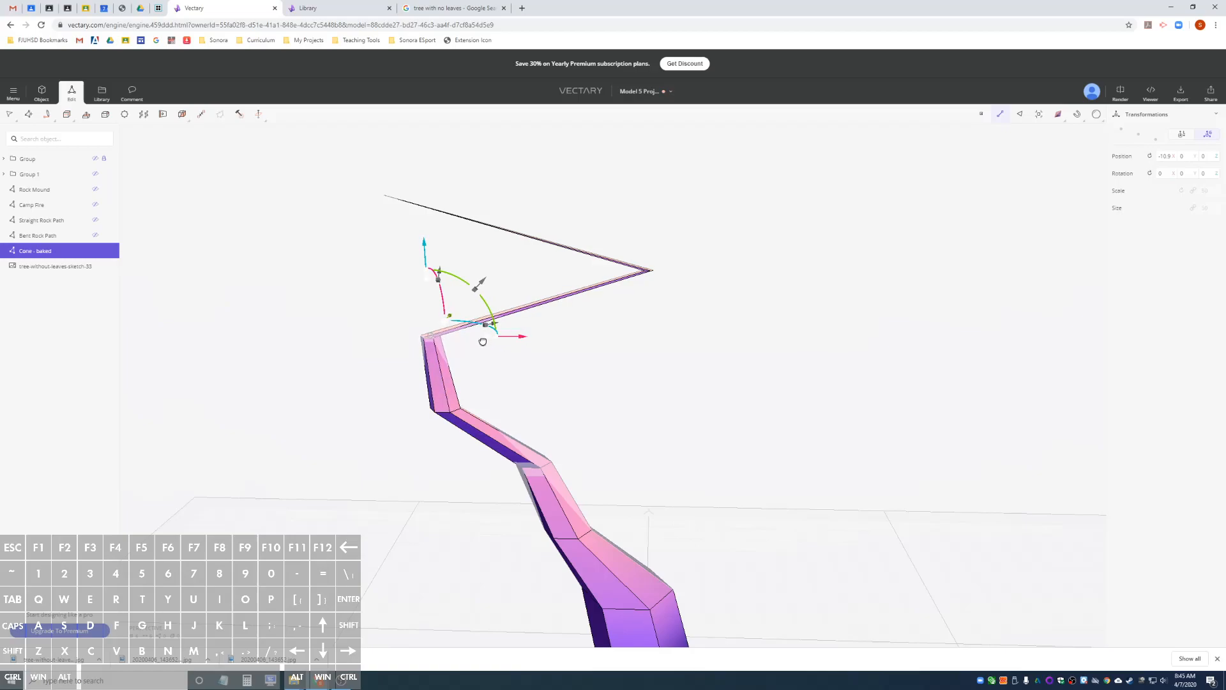
# Loop-select the last edge ring below the tip and move it far left so the branch tapers into its tip.
pyautogui.click(529, 471)
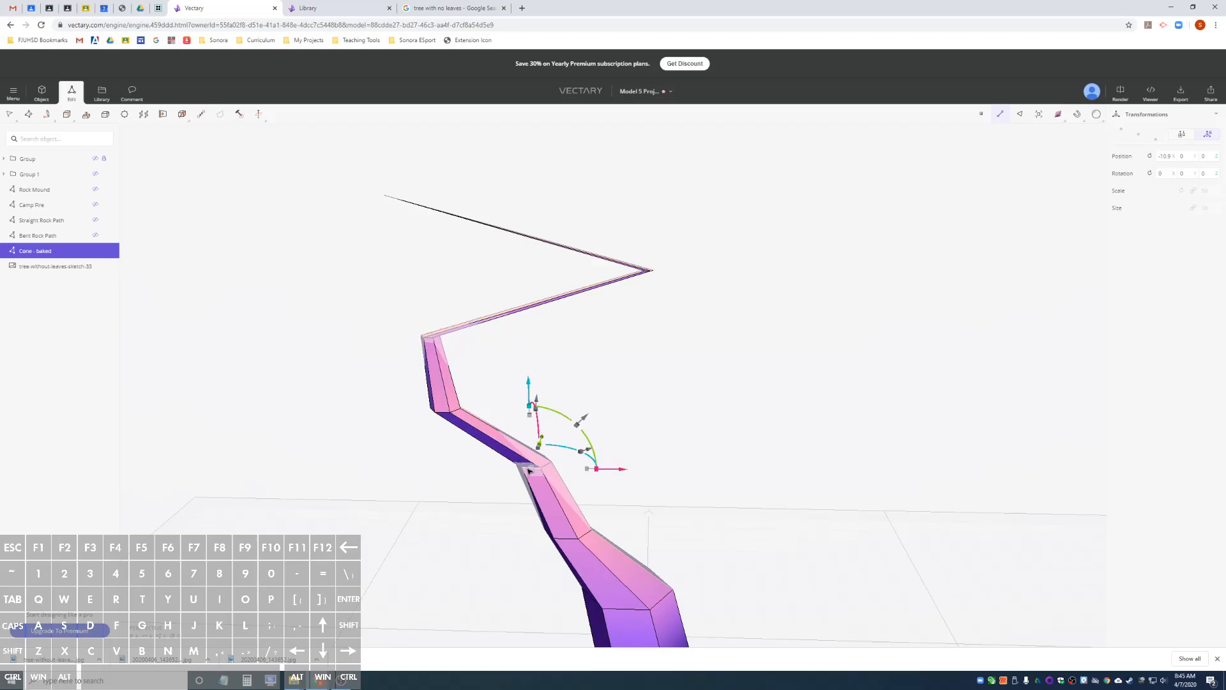
pyautogui.rightClick(529, 471)
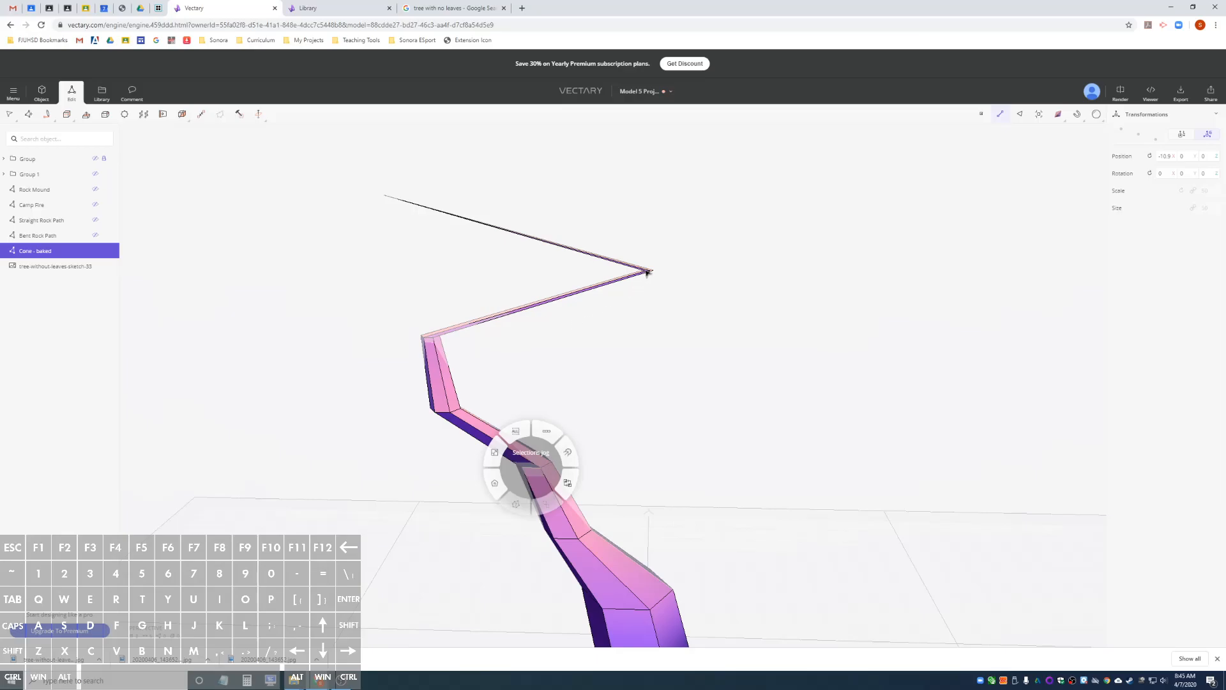
pyautogui.scroll(6, 646, 272)
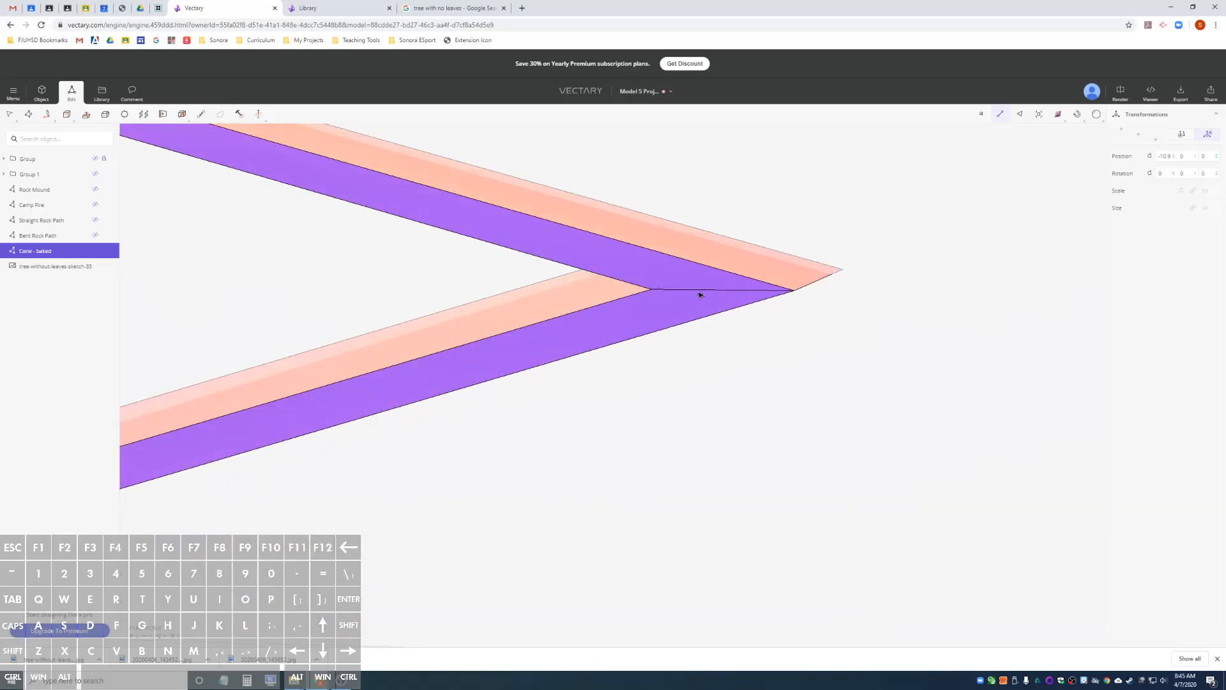
pyautogui.click(699, 291)
pyautogui.rightClick(698, 291)
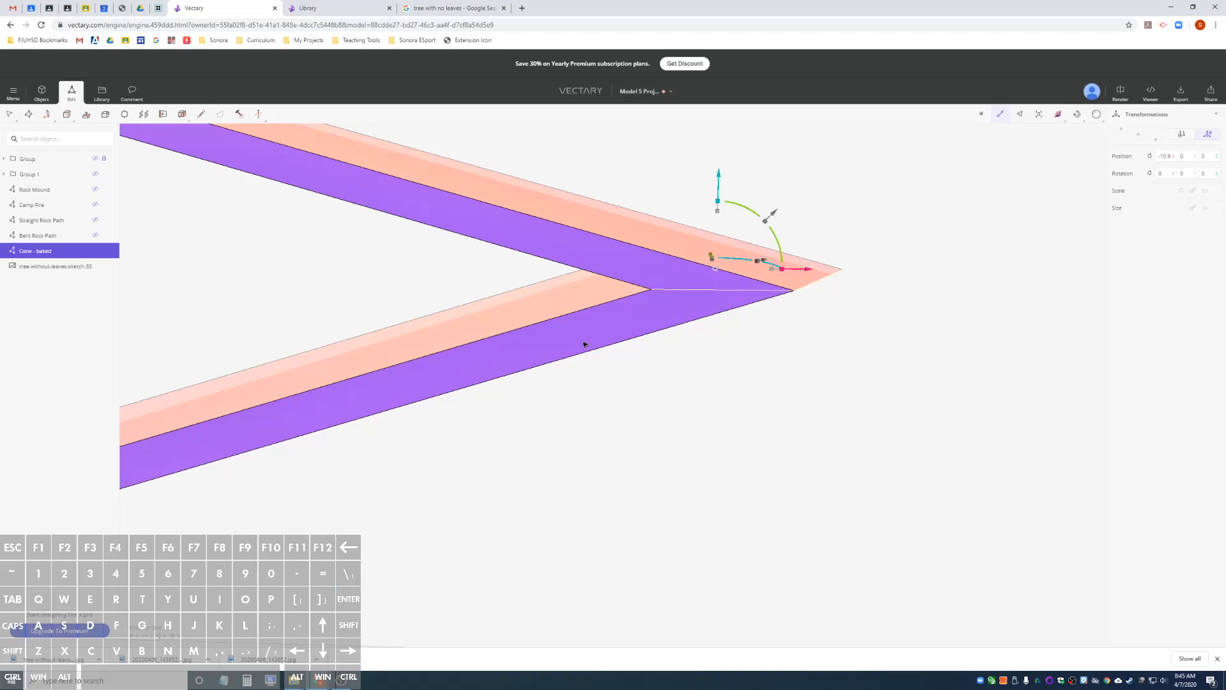
pyautogui.scroll(-6, 583, 343)
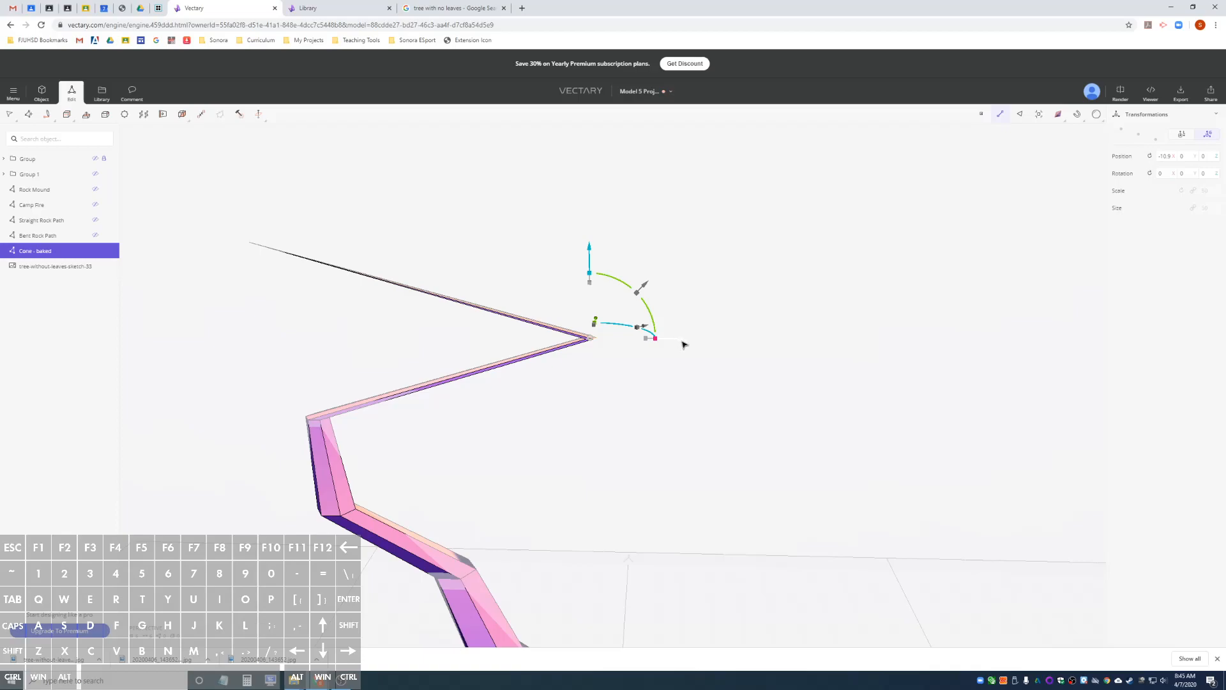
pyautogui.moveTo(681, 342); pyautogui.dragTo(390, 345)
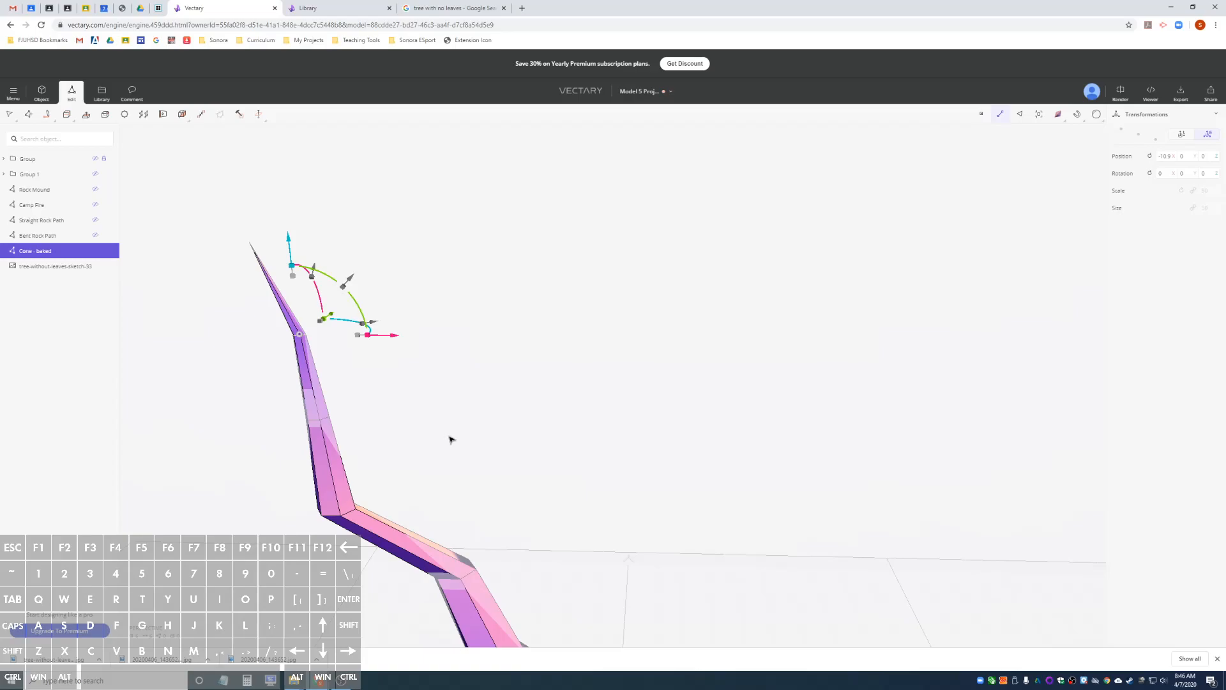
# View the shaped cone from the front and return to object mode to compare its branch with the sketch.
pyautogui.scroll(-3, 451, 440)
pyautogui.scroll(3, 451, 440)
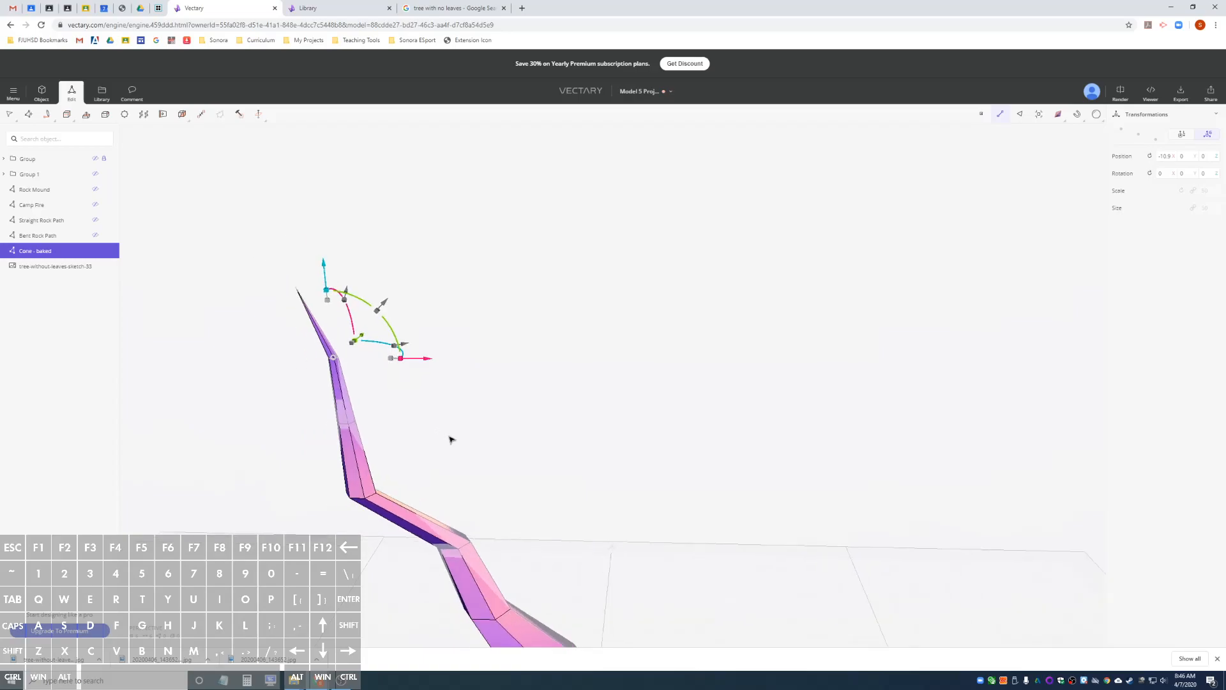
pyautogui.scroll(-4, 451, 439)
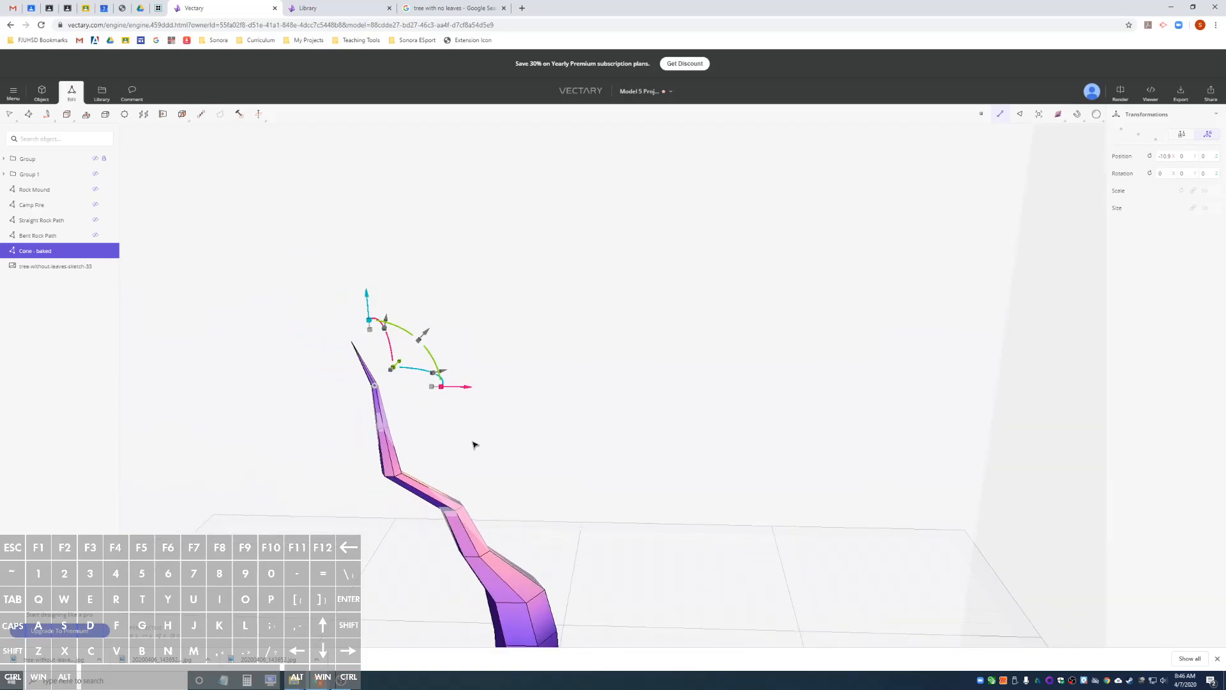
pyautogui.scroll(3, 479, 415)
pyautogui.keyDown('alt'); pyautogui.moveTo(484, 388); pyautogui.dragTo(484, 406); pyautogui.keyUp('alt')
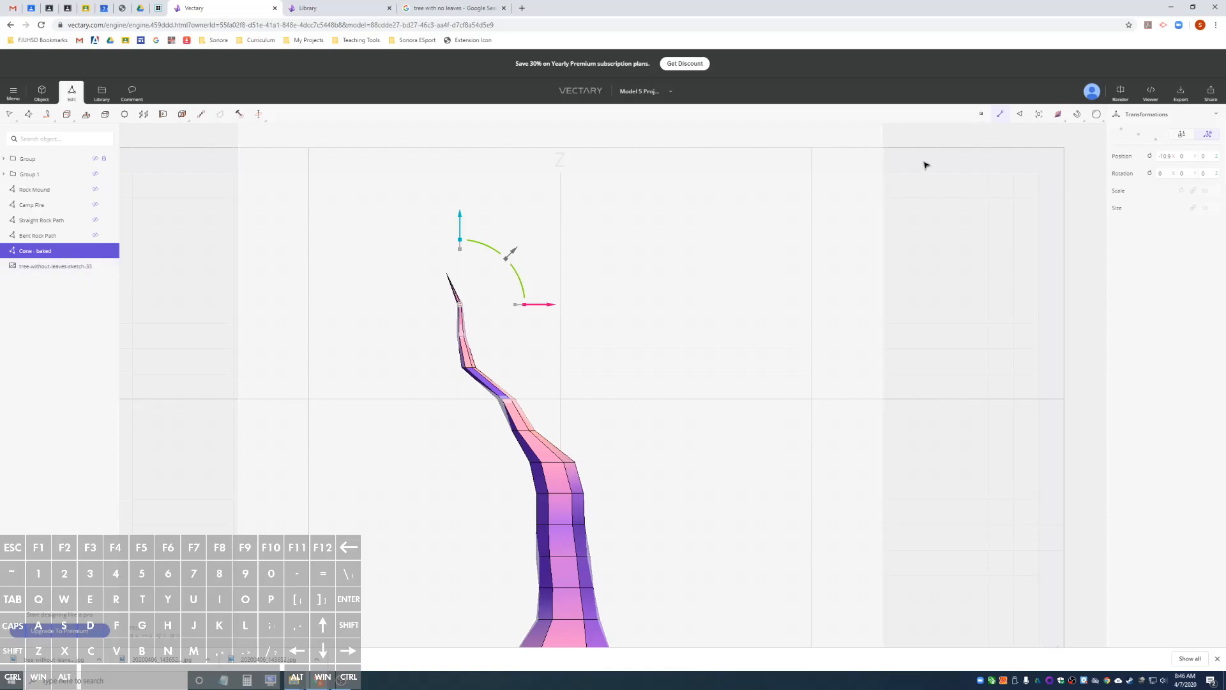
pyautogui.click(42, 93)
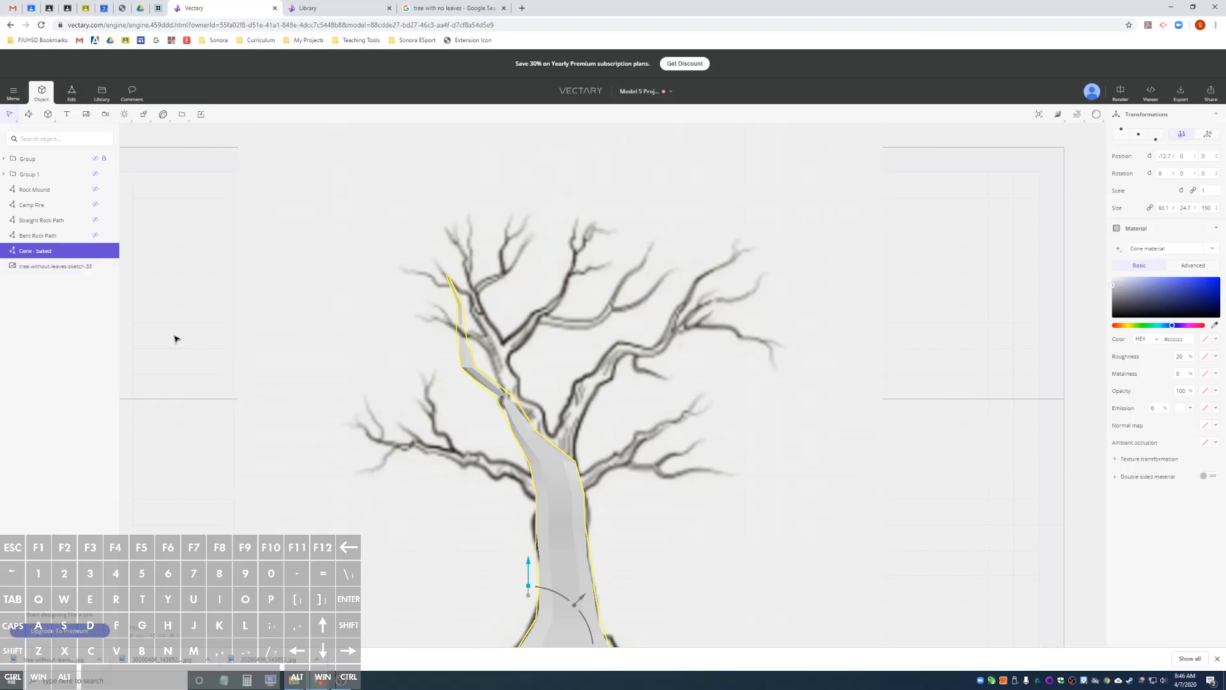
# Duplicate the shaped cone and fit the copy to the sketch's right main branch, scaled to about 0.43 and rotated about 39° around Y.
pyautogui.hotkey('ctrl', 'd')
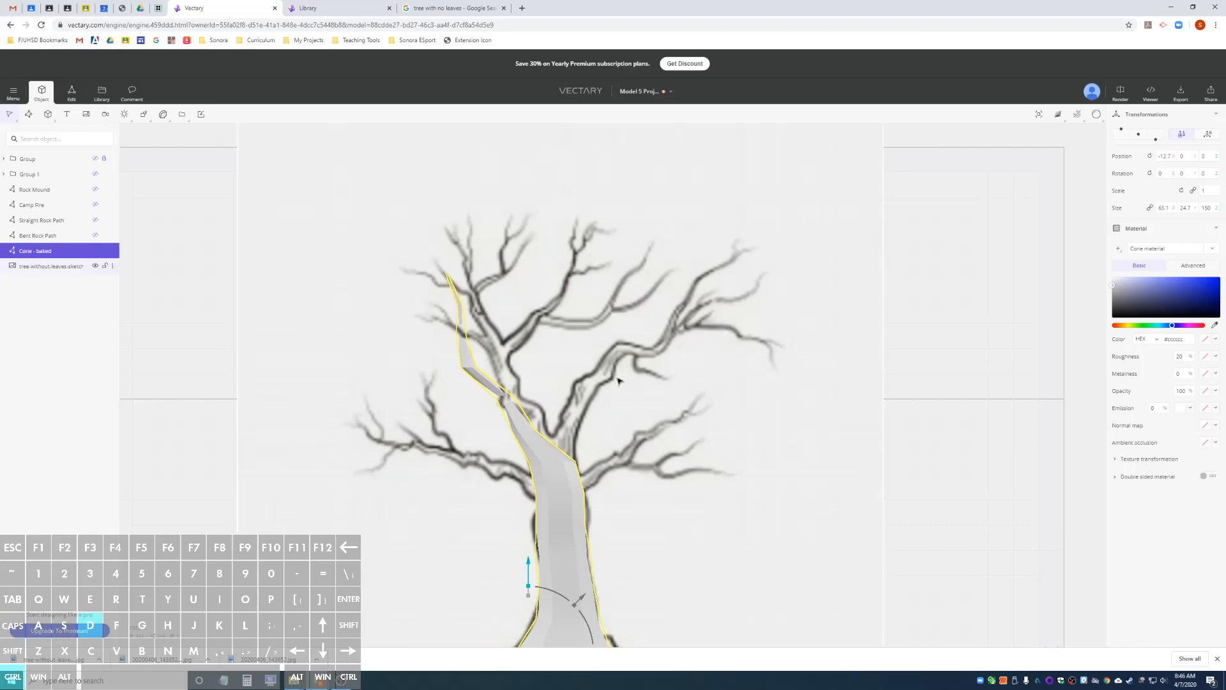
pyautogui.scroll(-4, 629, 382)
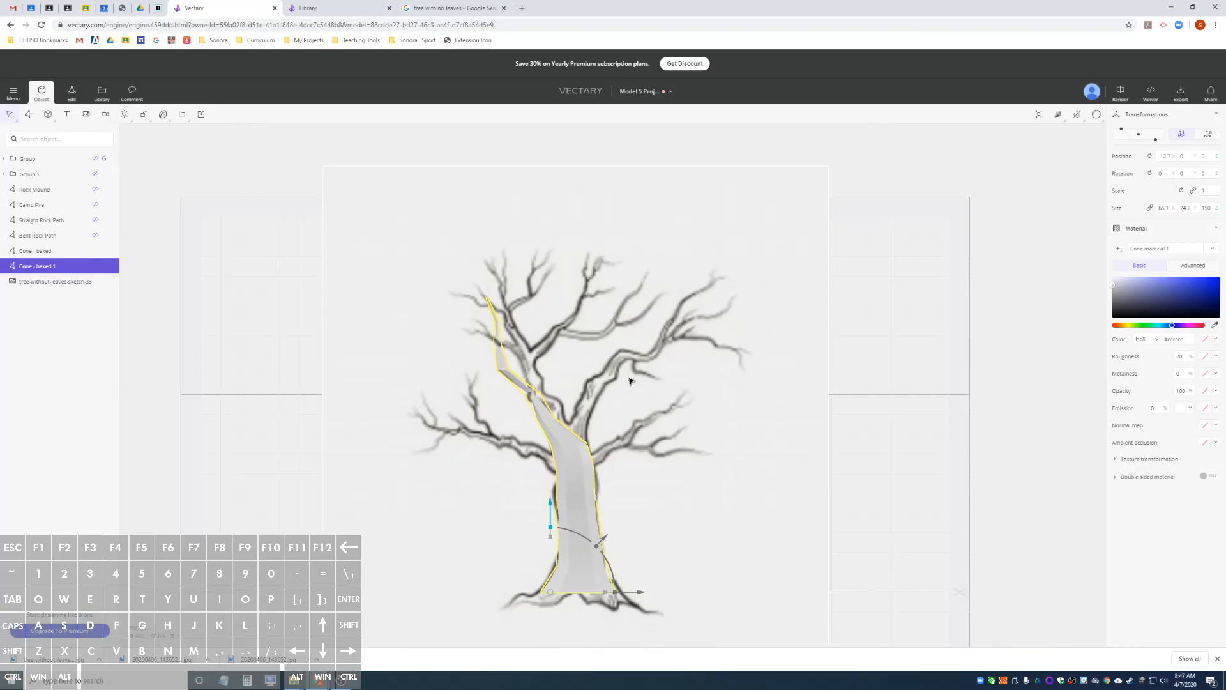
pyautogui.moveTo(549, 616); pyautogui.dragTo(560, 458)
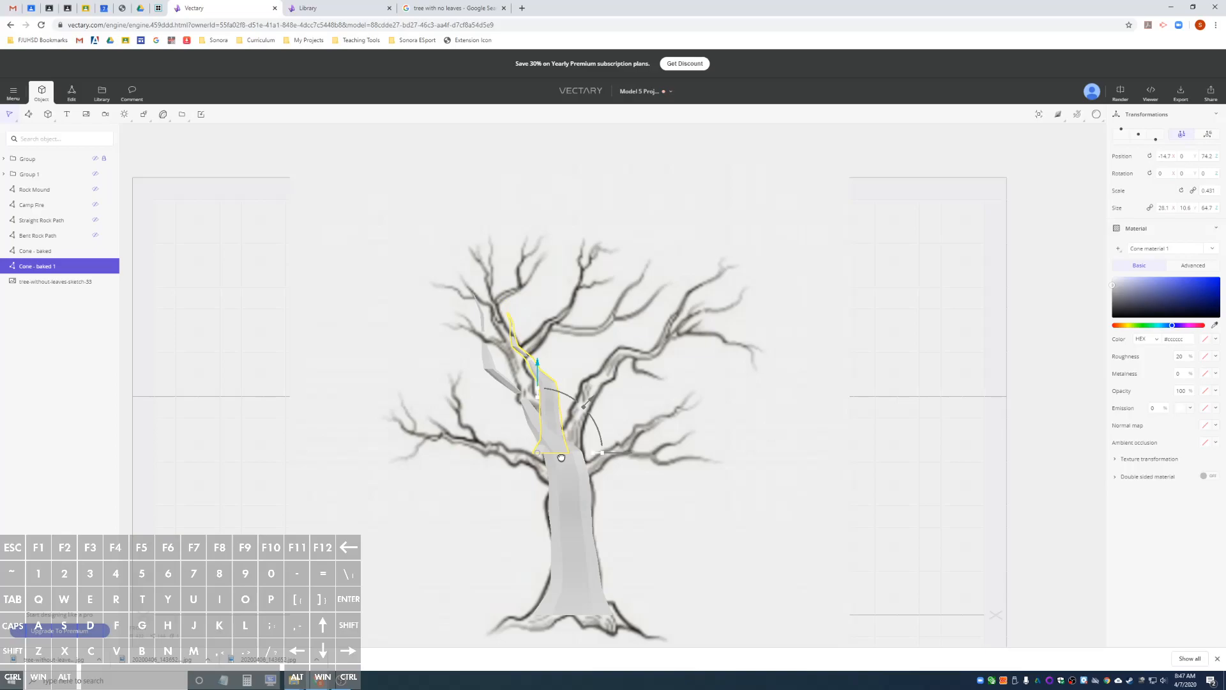
pyautogui.moveTo(538, 390); pyautogui.dragTo(600, 431)
pyautogui.moveTo(590, 397); pyautogui.dragTo(614, 390)
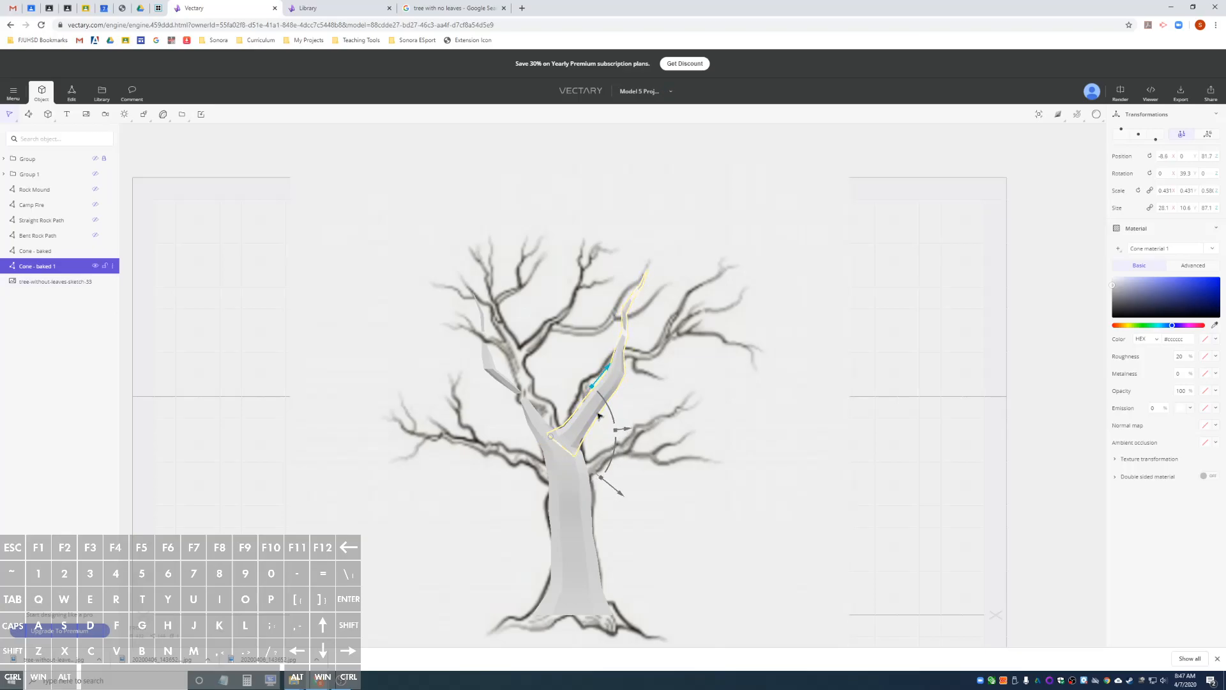
# Switch to global coordinates and rotate the right branch out of the sketch plane to about -24°, 32° and 40°.
pyautogui.moveTo(706, 446)
pyautogui.keyDown('alt'); pyautogui.mouseDown()
pyautogui.moveTo(408, 467)
pyautogui.moveTo(673, 446)
pyautogui.moveTo(615, 482)
pyautogui.moveTo(407, 462)
pyautogui.moveTo(701, 454)
pyautogui.moveTo(345, 462)
pyautogui.moveTo(318, 465)
pyautogui.moveTo(358, 471)
pyautogui.moveTo(219, 492)
pyautogui.moveTo(370, 478)
pyautogui.moveTo(433, 457)
pyautogui.mouseUp(); pyautogui.keyUp('alt')
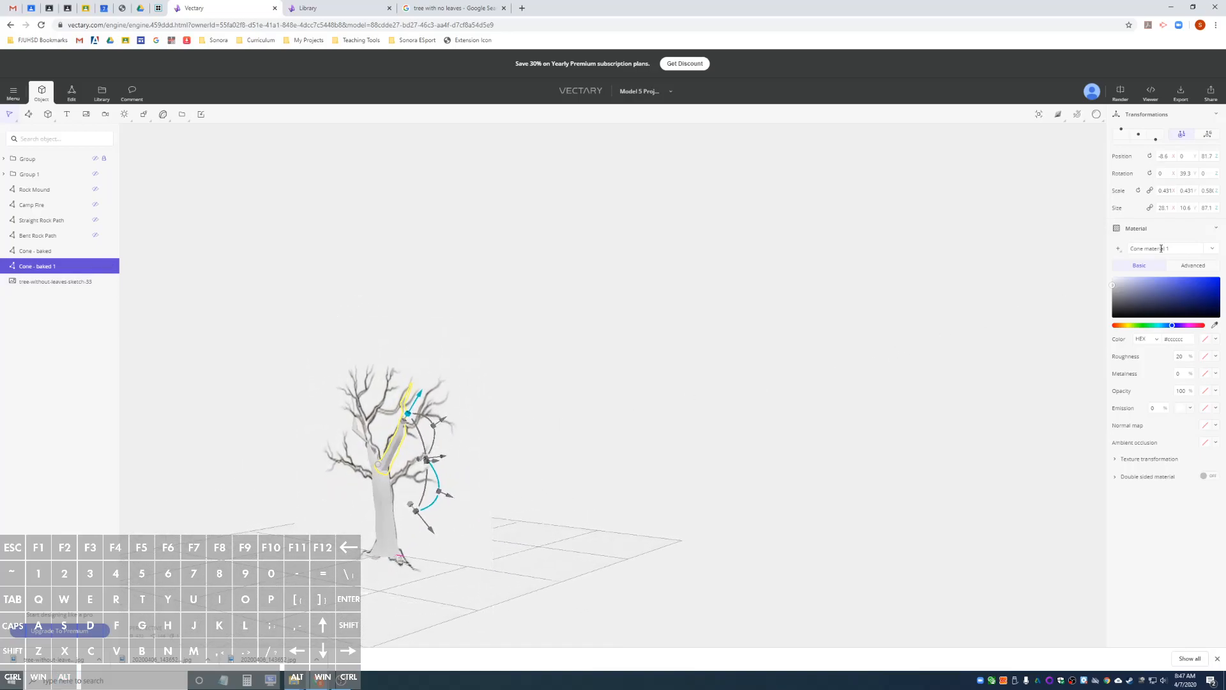
pyautogui.click(1209, 136)
pyautogui.keyDown('alt'); pyautogui.moveTo(550, 430); pyautogui.dragTo(419, 455); pyautogui.keyUp('alt')
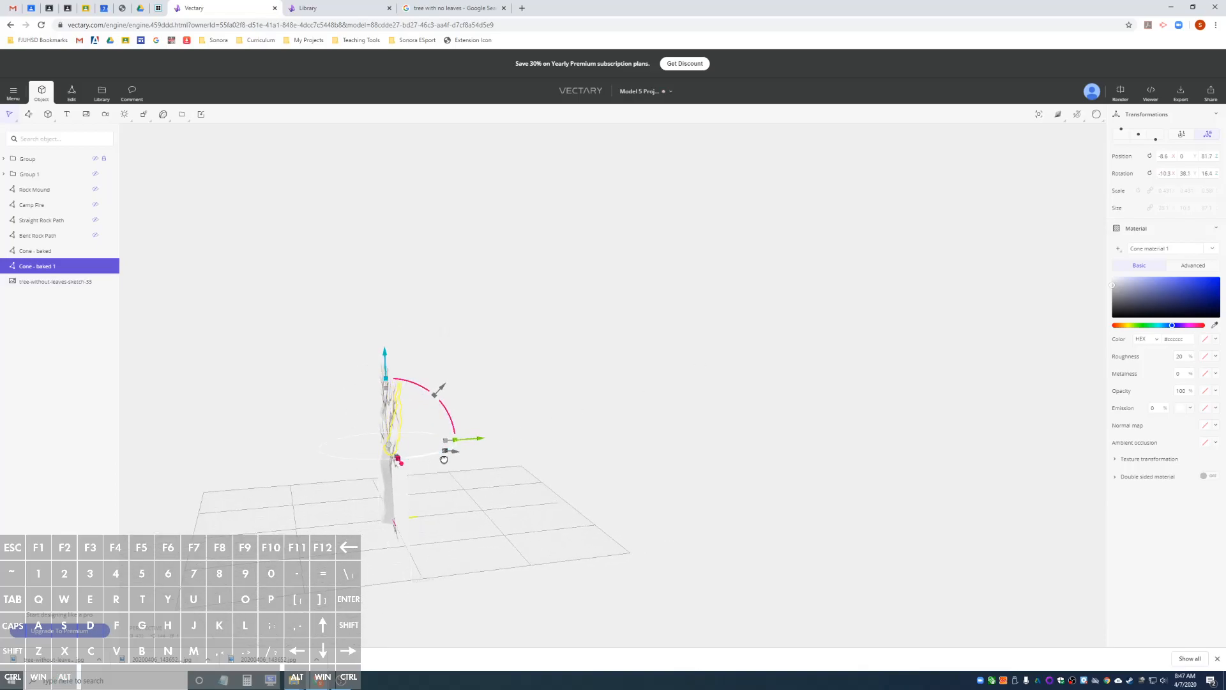
pyautogui.moveTo(511, 465)
pyautogui.keyDown('alt'); pyautogui.mouseDown()
pyautogui.moveTo(359, 449)
pyautogui.moveTo(615, 434)
pyautogui.mouseUp(); pyautogui.keyUp('alt')
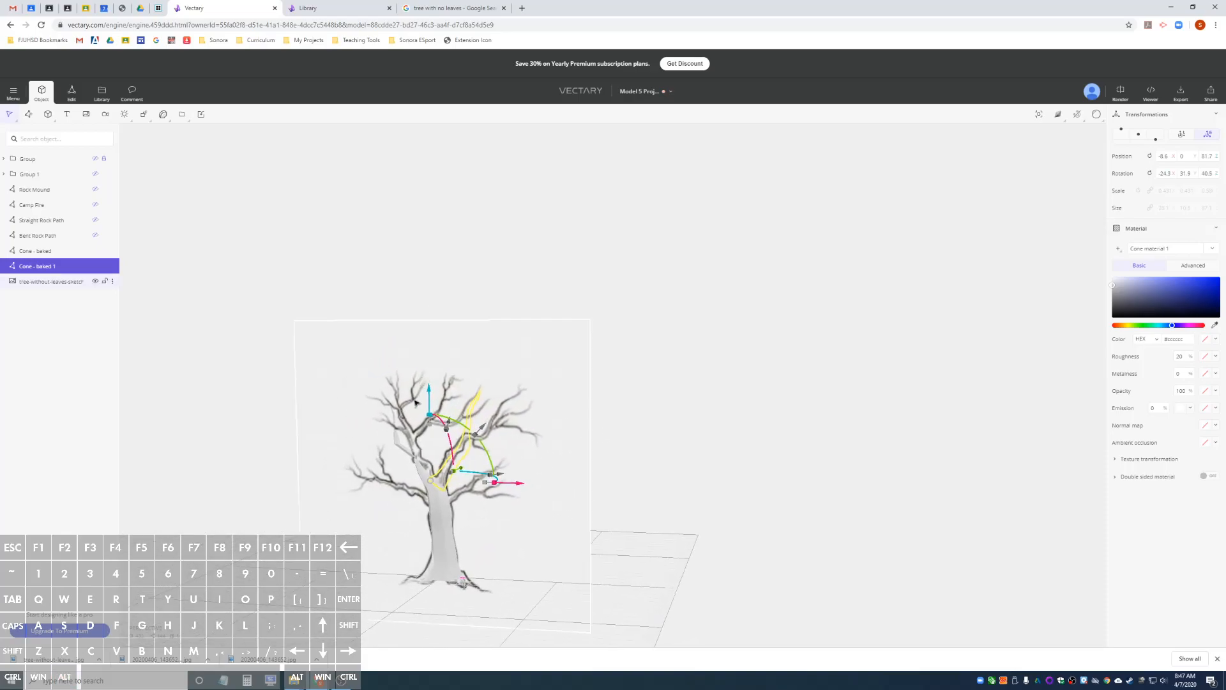
pyautogui.moveTo(368, 442)
pyautogui.keyDown('alt'); pyautogui.mouseDown()
pyautogui.moveTo(345, 443)
pyautogui.moveTo(429, 432)
pyautogui.moveTo(228, 471)
pyautogui.moveTo(355, 460)
pyautogui.mouseUp(); pyautogui.keyUp('alt')
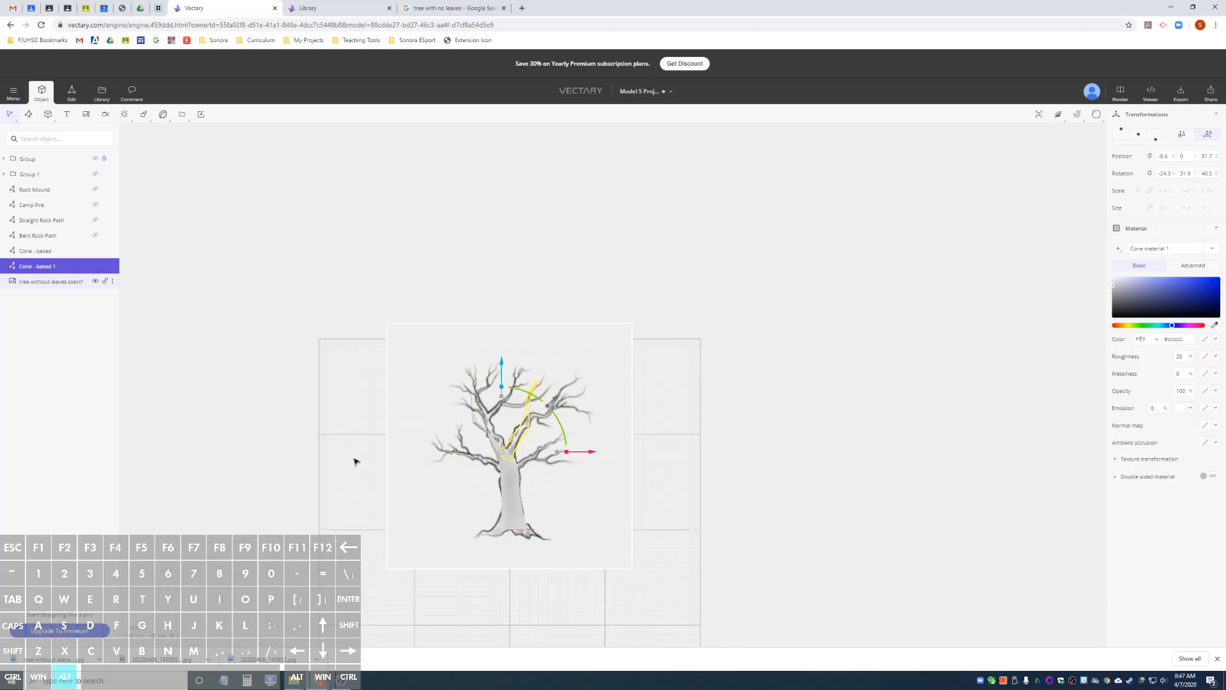
pyautogui.scroll(5, 534, 478)
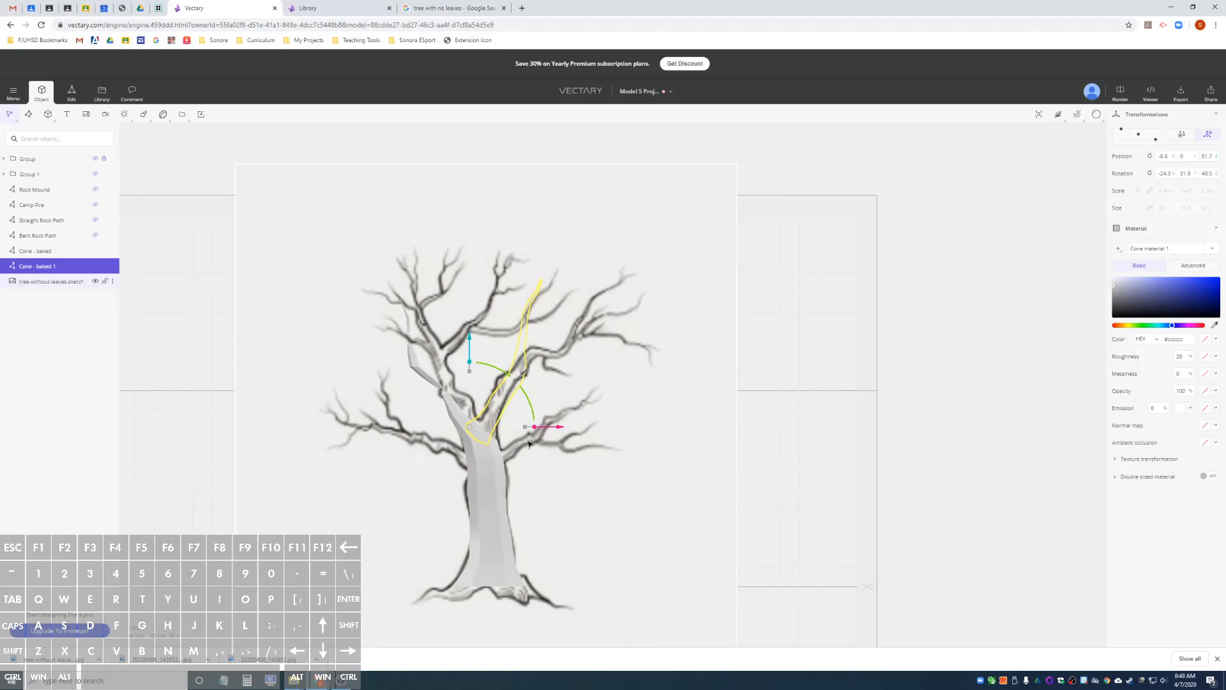
# Duplicate the right branch, stand the copy upright with X and Y rotation at 0, and lower it to the lower-left limb's base.
pyautogui.press('ctrl')
pyautogui.hotkey('ctrl', 'd')
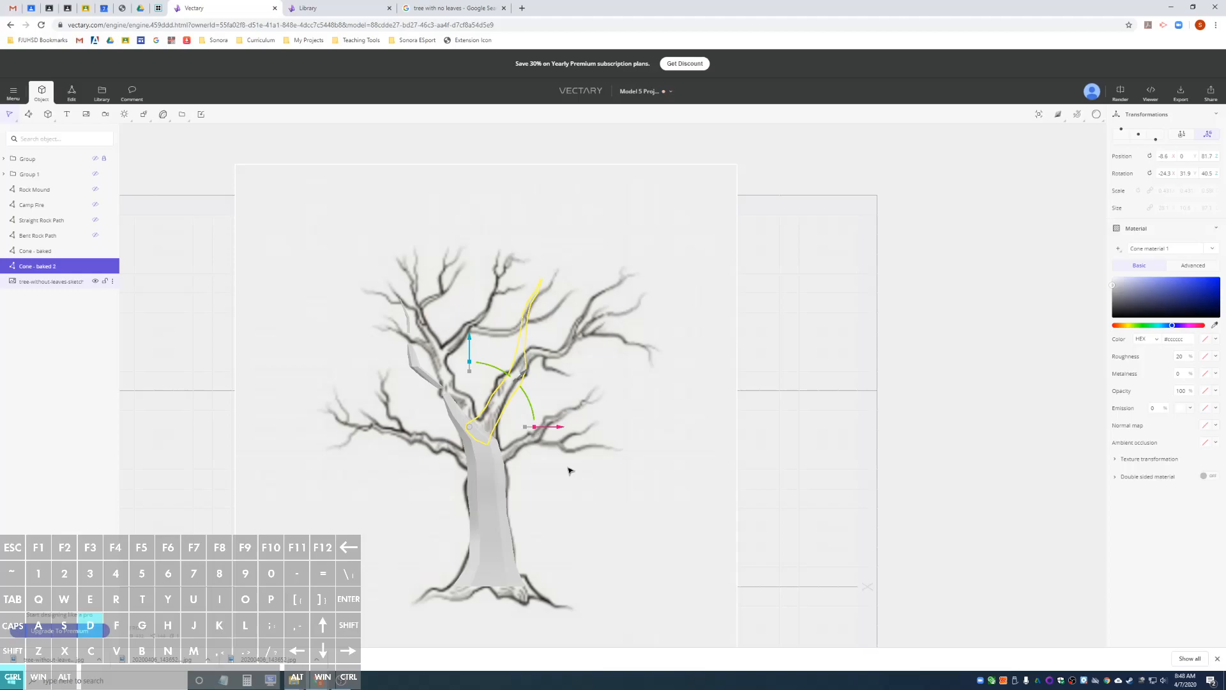
pyautogui.moveTo(471, 429); pyautogui.dragTo(473, 466)
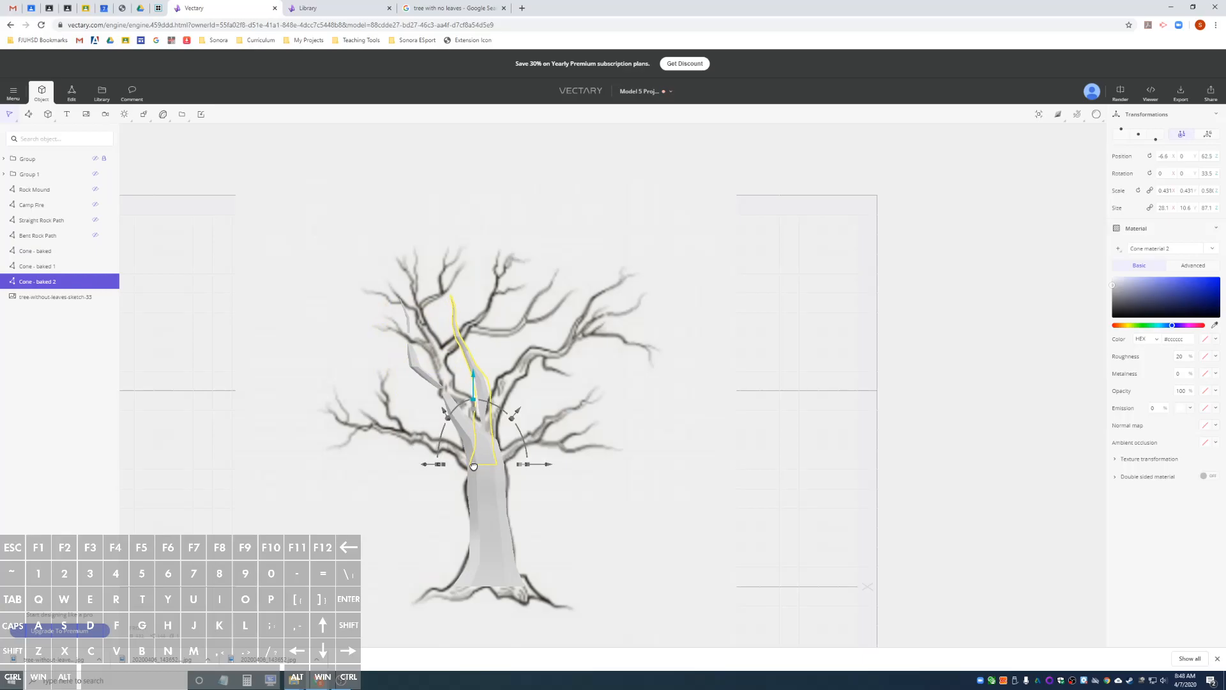
pyautogui.moveTo(761, 443)
pyautogui.keyDown('alt'); pyautogui.mouseDown()
pyautogui.moveTo(477, 449)
pyautogui.moveTo(802, 447)
pyautogui.moveTo(777, 448)
pyautogui.mouseUp(); pyautogui.keyUp('alt')
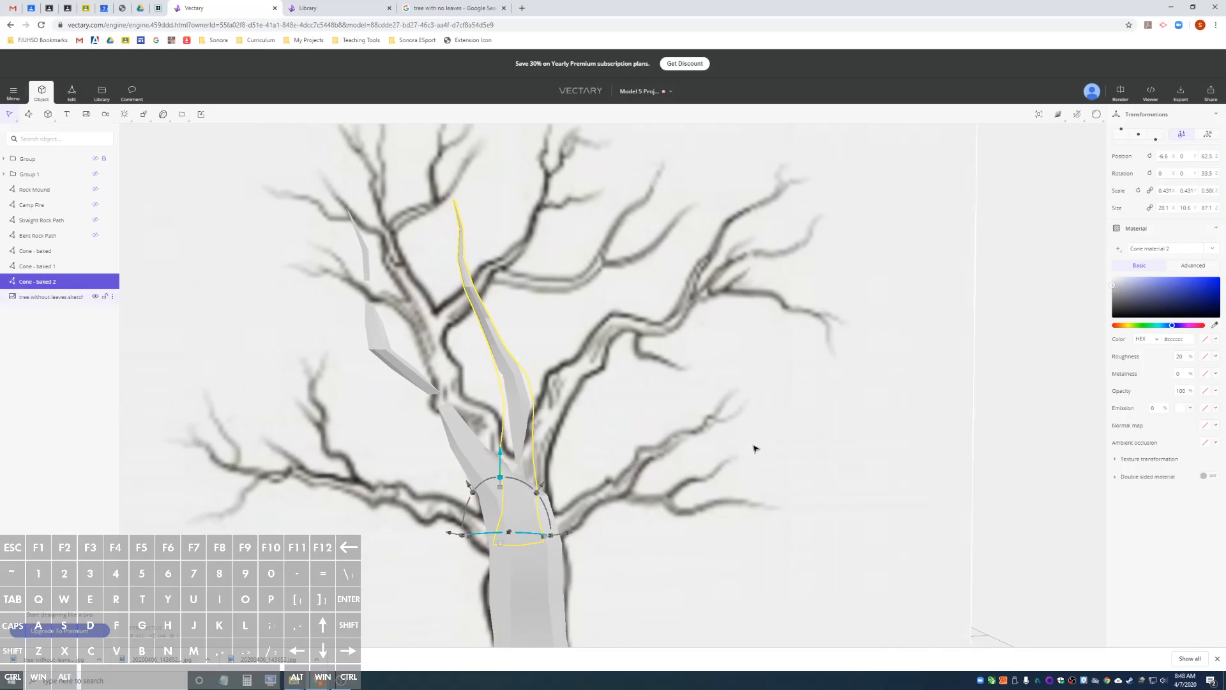
pyautogui.scroll(-4, 597, 450)
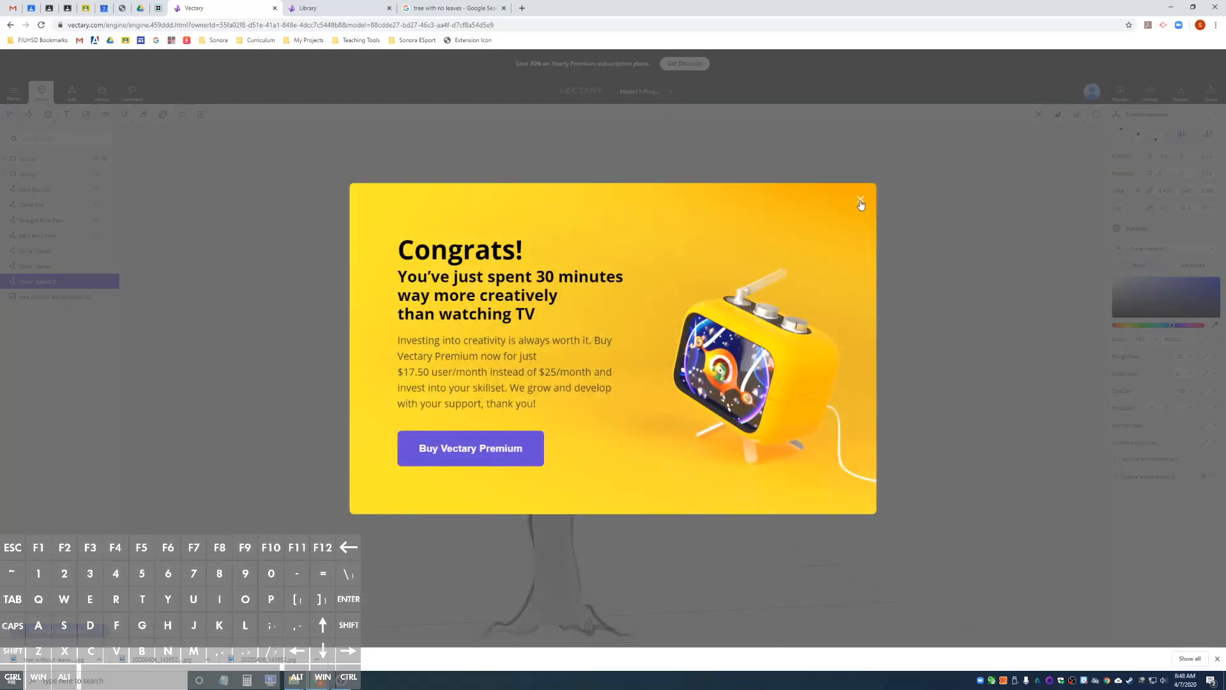
# In global coordinates, rotate the new copy to about -67.5° around Y and shift it left along the sketch's lower-left limb.
pyautogui.click(860, 201)
pyautogui.click(1212, 136)
pyautogui.moveTo(574, 443)
pyautogui.mouseDown()
pyautogui.moveTo(553, 427)
pyautogui.moveTo(489, 447)
pyautogui.mouseUp()
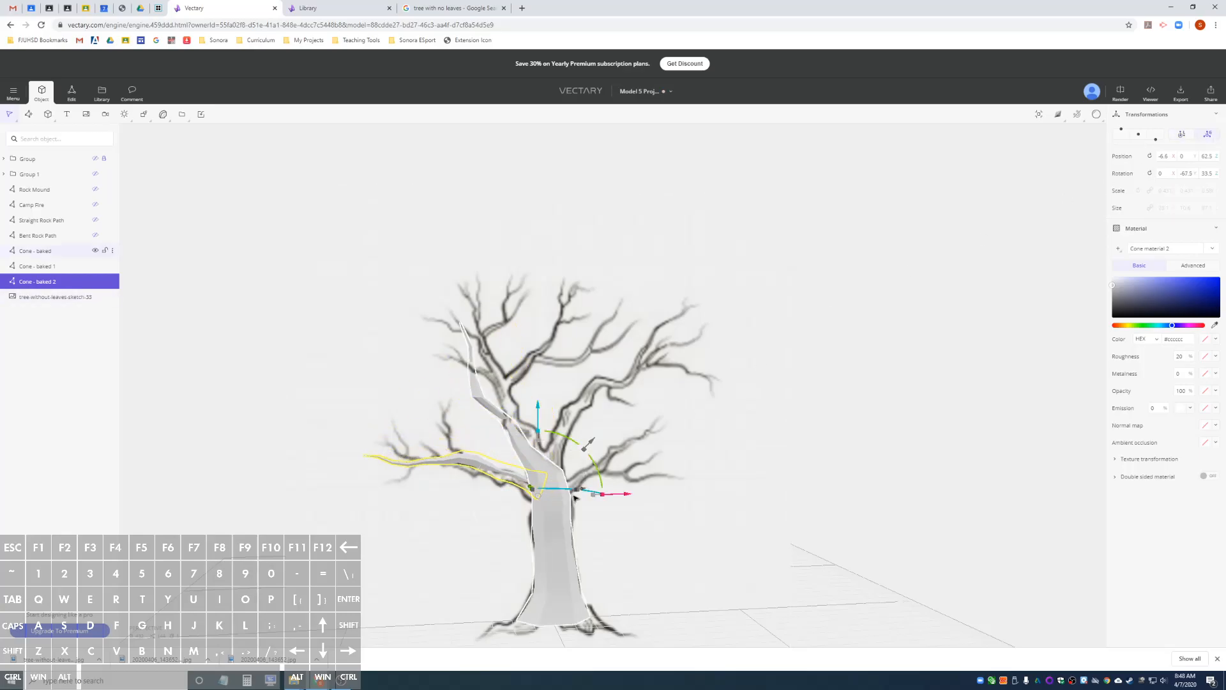
pyautogui.moveTo(593, 500); pyautogui.dragTo(576, 500)
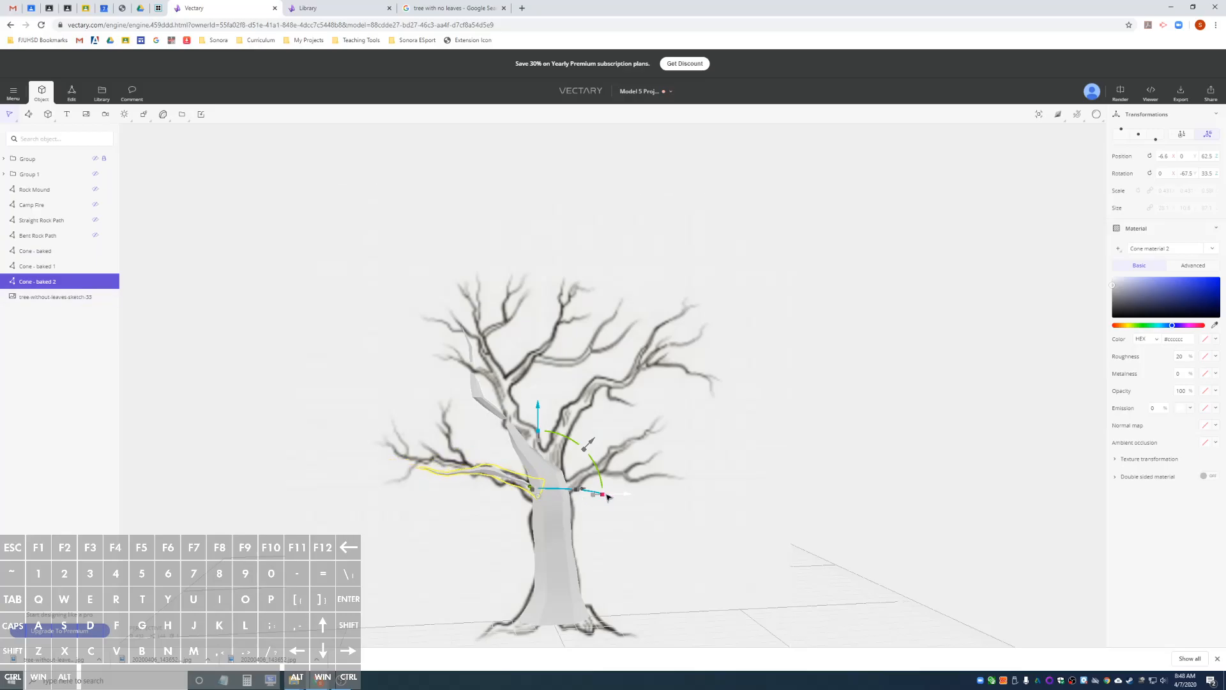
pyautogui.moveTo(605, 496); pyautogui.dragTo(601, 496)
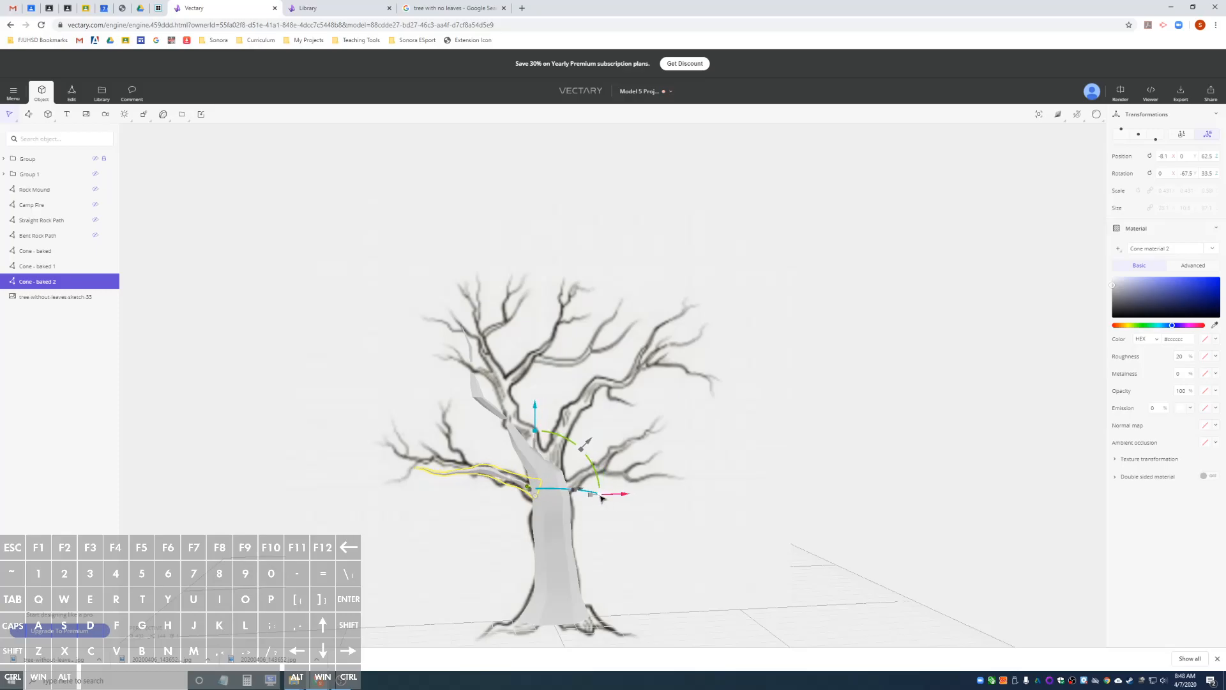
# Switch to local coordinates and stretch the lower-left branch along its length to about 81.1 to match the sketch's limb.
pyautogui.moveTo(612, 497); pyautogui.dragTo(572, 493)
pyautogui.moveTo(480, 502); pyautogui.dragTo(523, 517)
pyautogui.click(1179, 136)
pyautogui.moveTo(606, 491); pyautogui.dragTo(582, 486)
pyautogui.keyDown('alt'); pyautogui.moveTo(523, 430); pyautogui.dragTo(462, 430); pyautogui.keyUp('alt')
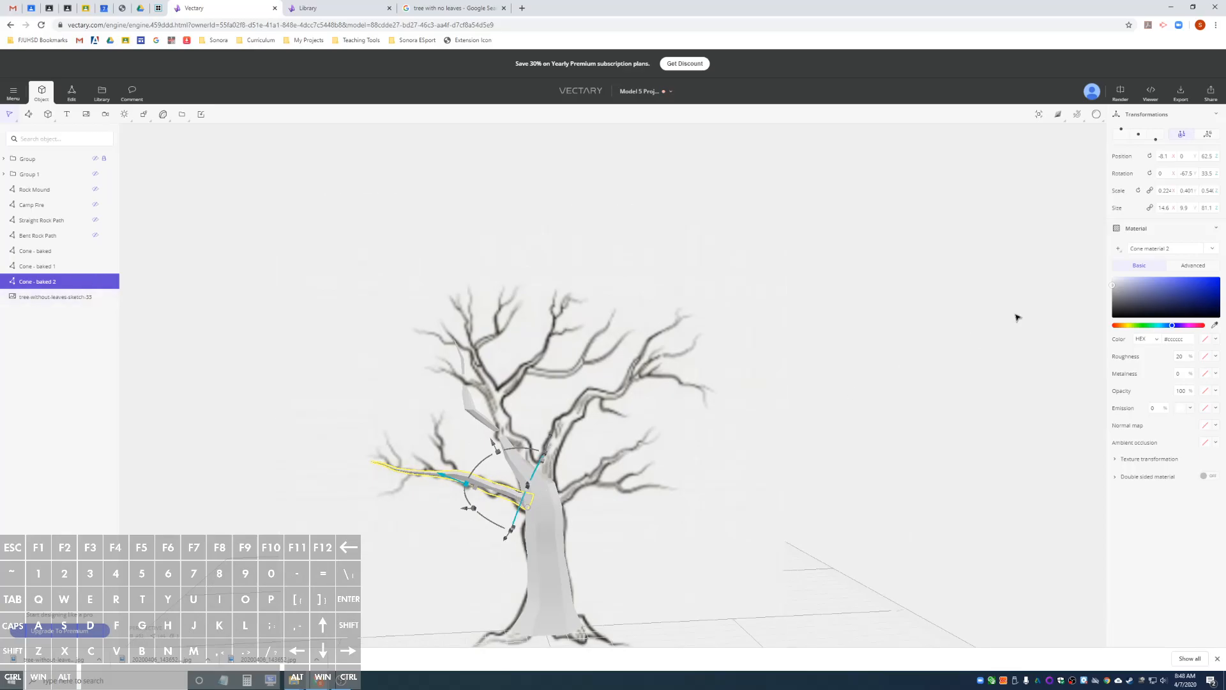
# Duplicate the lower-left branch in global coordinates and swing the copy out of the sketch plane to about 55.6°, -47.4° and 96.7°.
pyautogui.click(1207, 140)
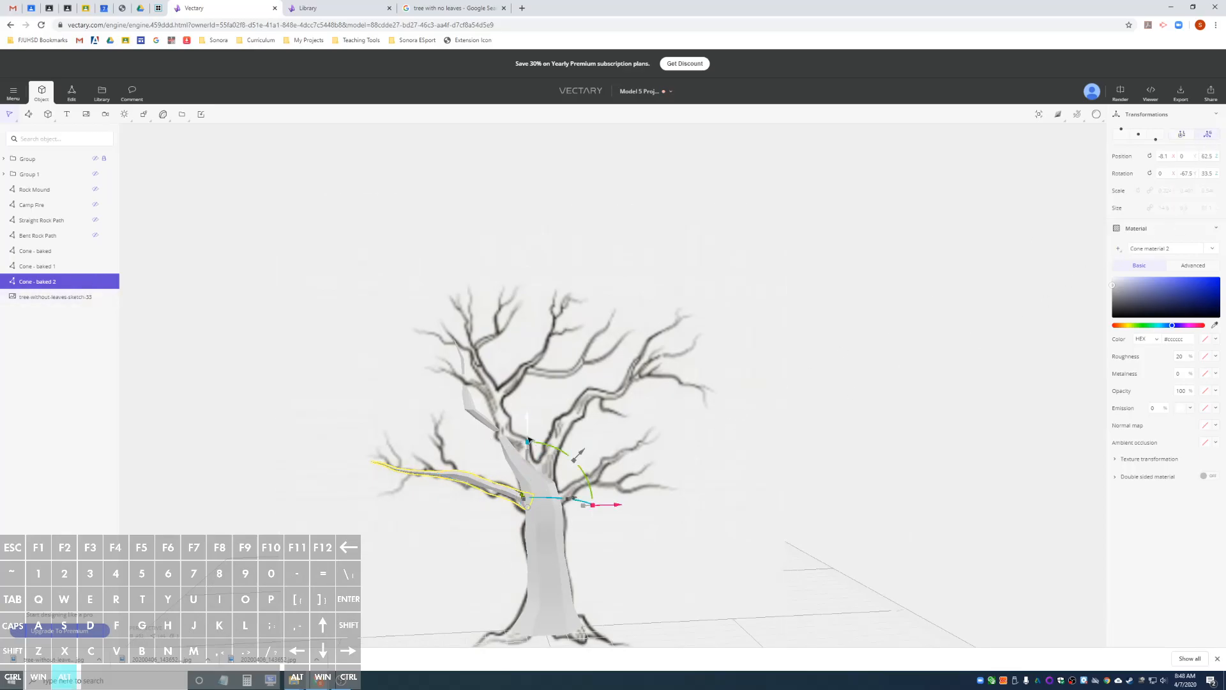
pyautogui.keyDown('alt'); pyautogui.moveTo(528, 442); pyautogui.dragTo(625, 444); pyautogui.keyUp('alt')
pyautogui.keyDown('alt'); pyautogui.moveTo(848, 440); pyautogui.dragTo(1085, 460); pyautogui.keyUp('alt')
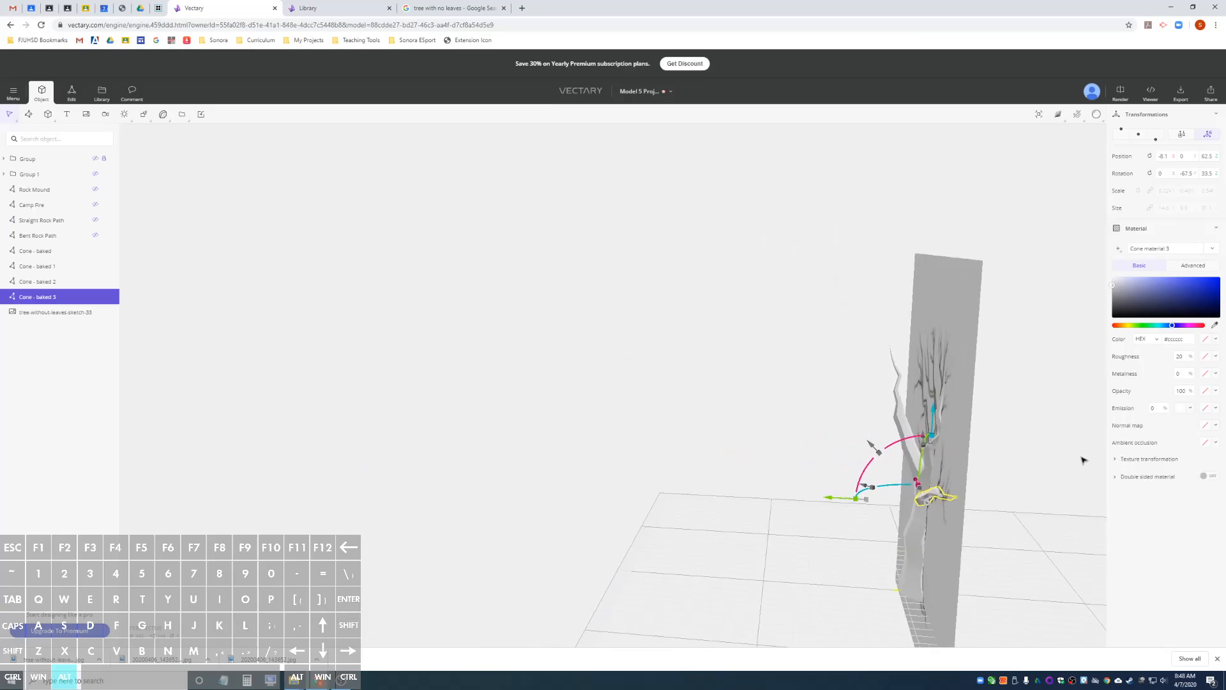
pyautogui.moveTo(896, 489); pyautogui.dragTo(920, 491)
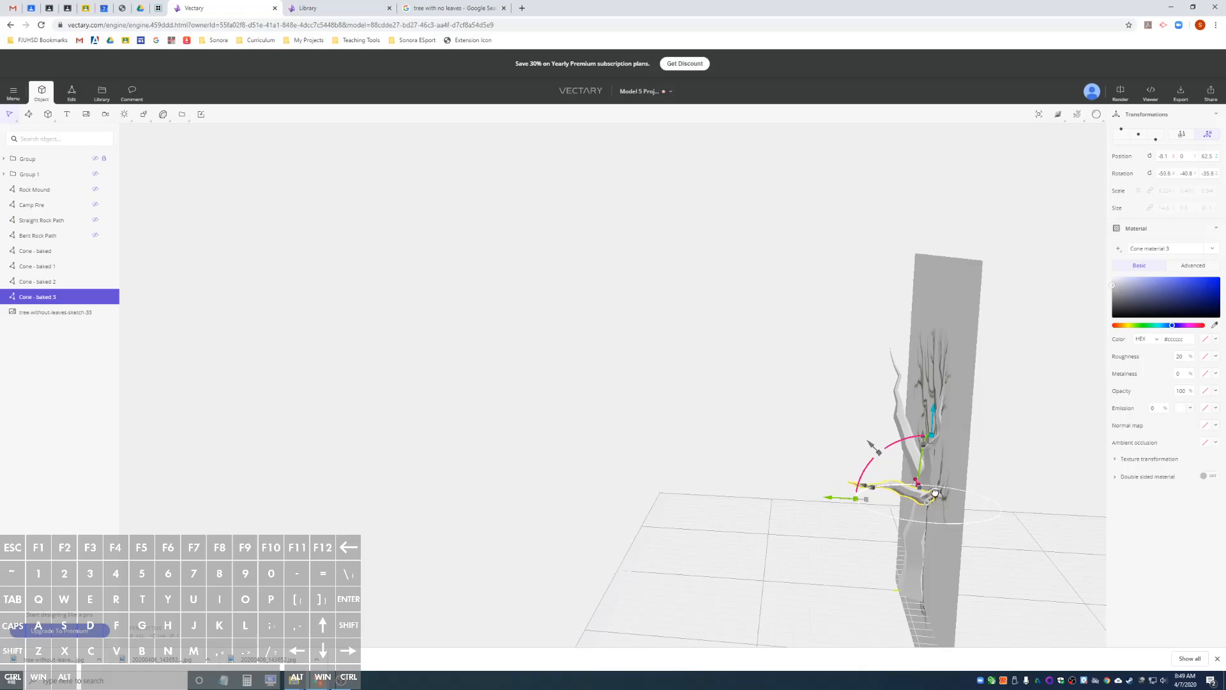
pyautogui.keyDown('alt'); pyautogui.moveTo(1010, 487); pyautogui.dragTo(969, 492); pyautogui.keyUp('alt')
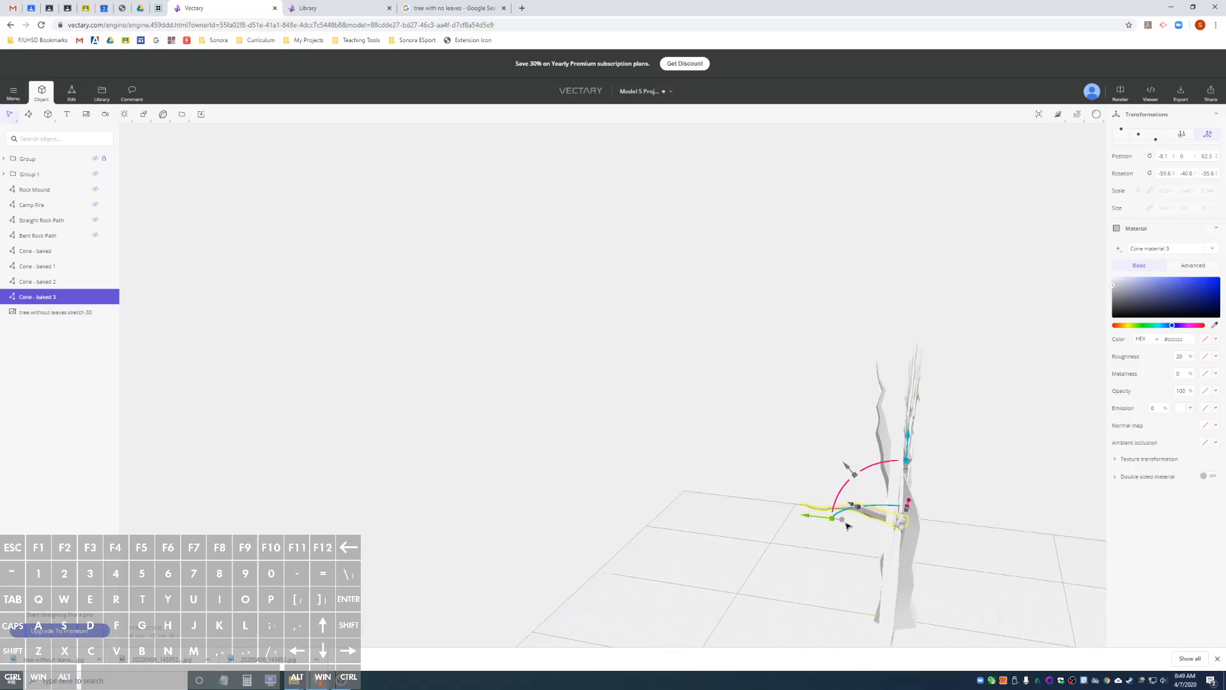
pyautogui.keyDown('alt'); pyautogui.moveTo(791, 490); pyautogui.dragTo(709, 508); pyautogui.keyUp('alt')
pyautogui.scroll(5, 544, 491)
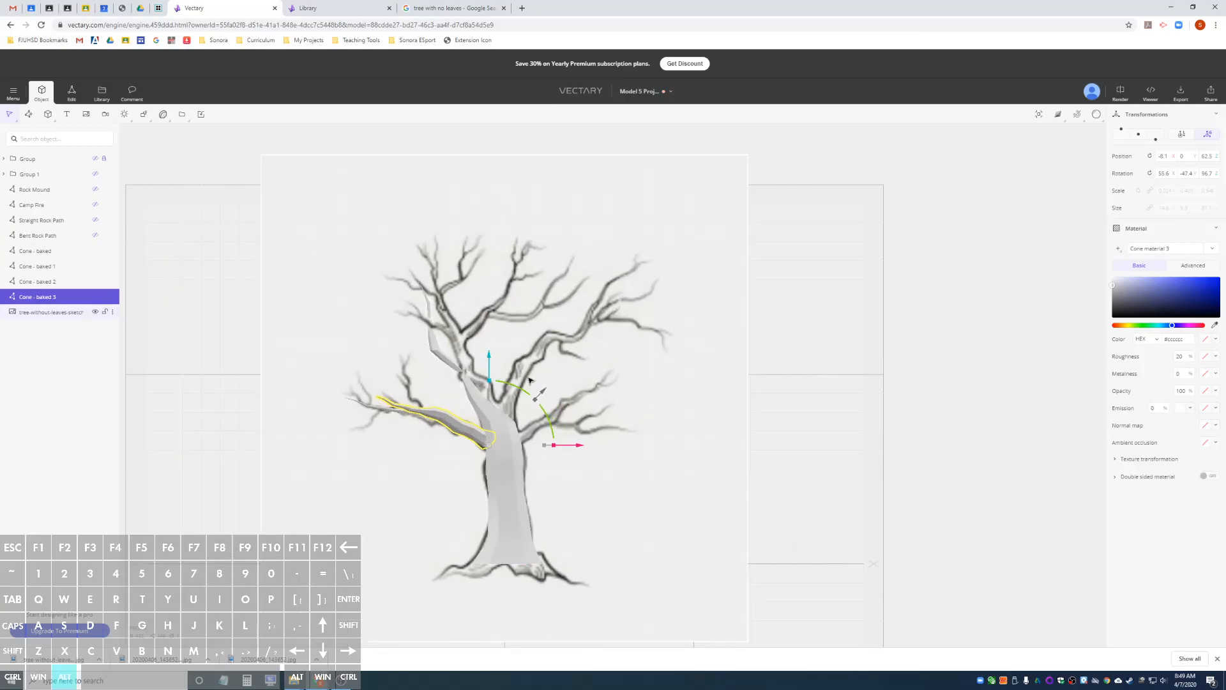
# Delete the original lower-left branch lying in the sketch plane, keeping its rotated copy.
pyautogui.scroll(5, 568, 384)
pyautogui.keyDown('alt'); pyautogui.moveTo(634, 383); pyautogui.dragTo(706, 403); pyautogui.keyUp('alt')
pyautogui.scroll(-5, 540, 437)
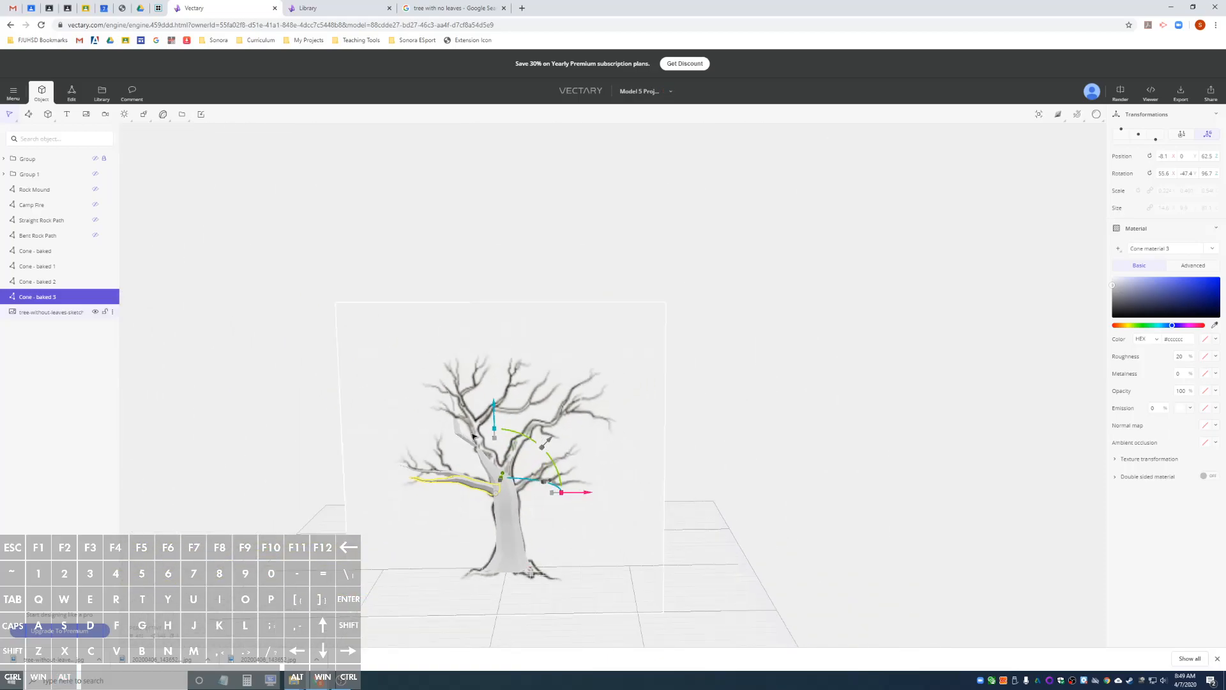
pyautogui.scroll(2, 509, 436)
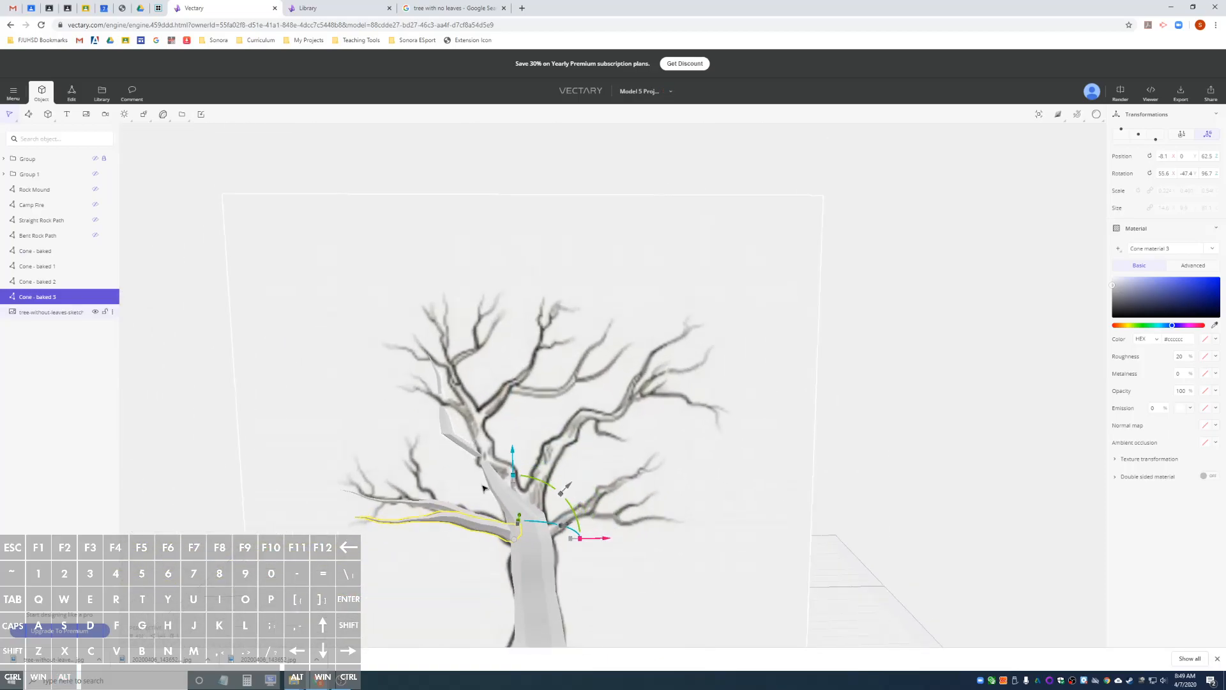
pyautogui.keyDown('alt'); pyautogui.moveTo(420, 482); pyautogui.dragTo(730, 501); pyautogui.keyUp('alt')
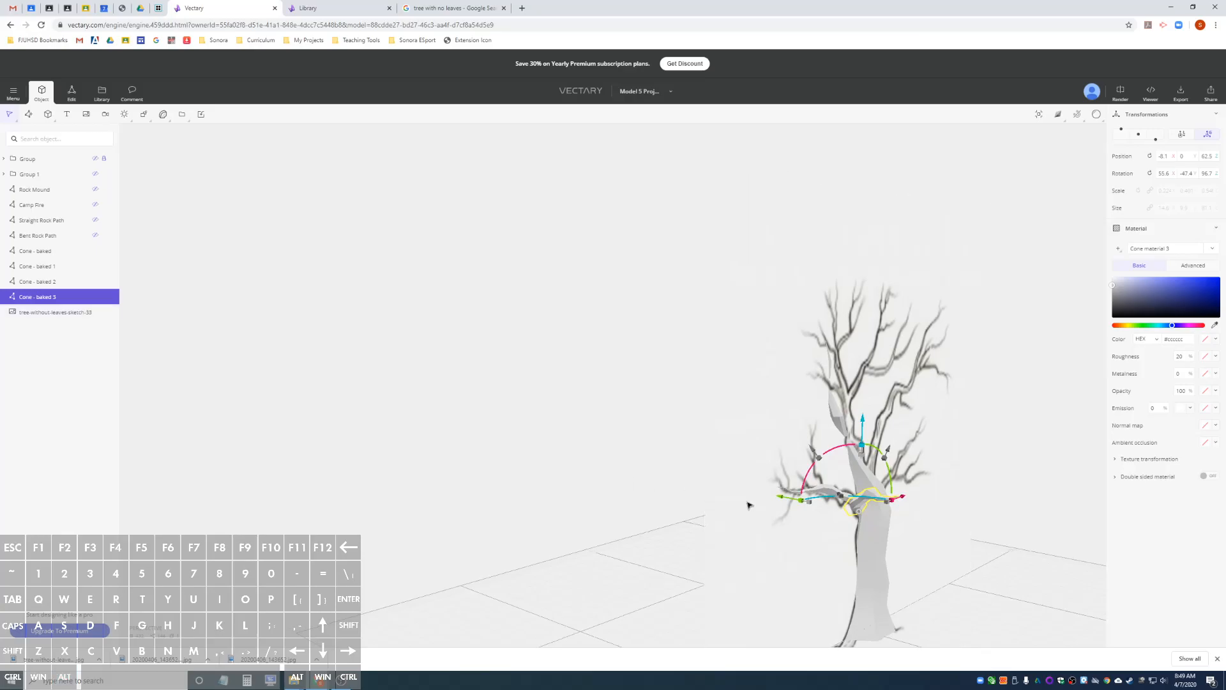
pyautogui.click(830, 493)
pyautogui.press('Delete')
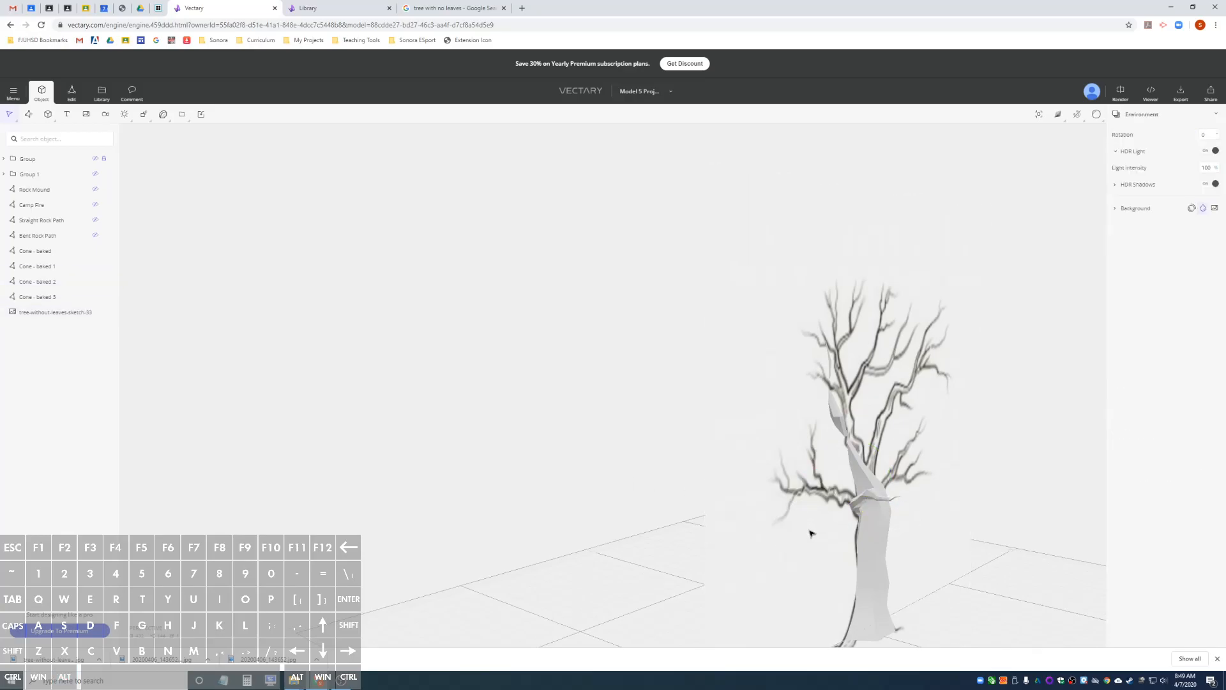
pyautogui.keyDown('alt'); pyautogui.moveTo(912, 528); pyautogui.dragTo(734, 514); pyautogui.keyUp('alt')
pyautogui.scroll(2, 587, 452)
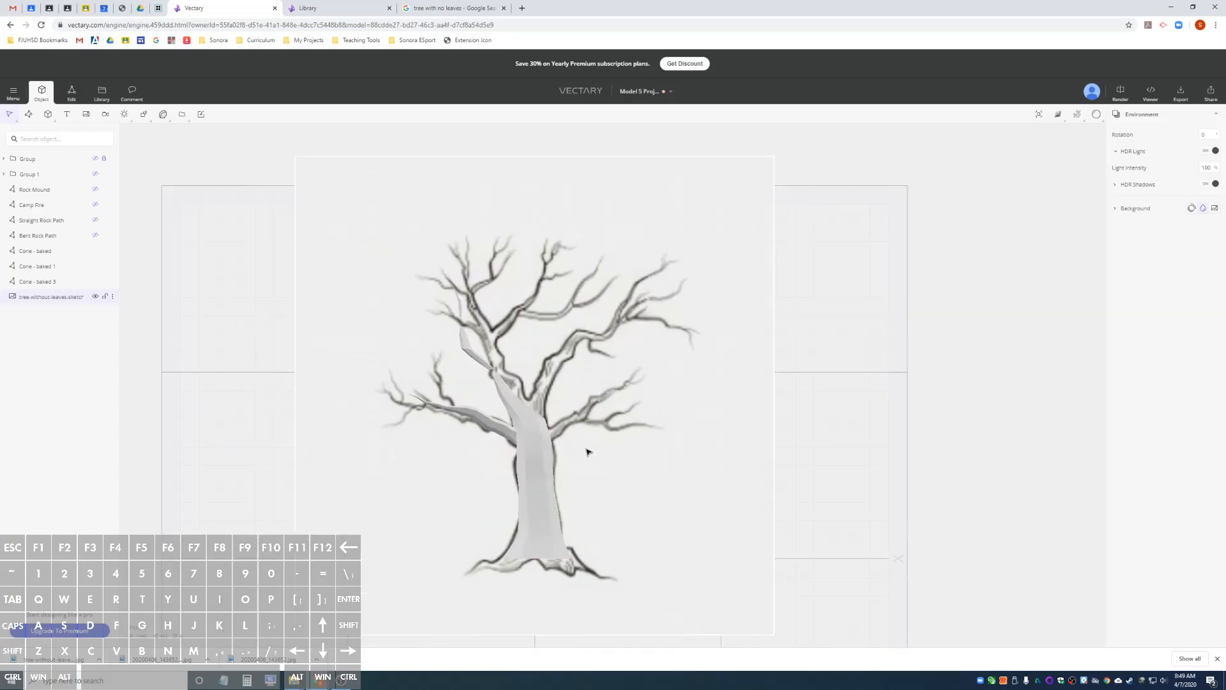
# Duplicate the lower-left branch, rotate the copy globally to about -46.5° X and 42.6° Y along the lower-right limb, and shift it towards the trunk.
pyautogui.click(485, 429)
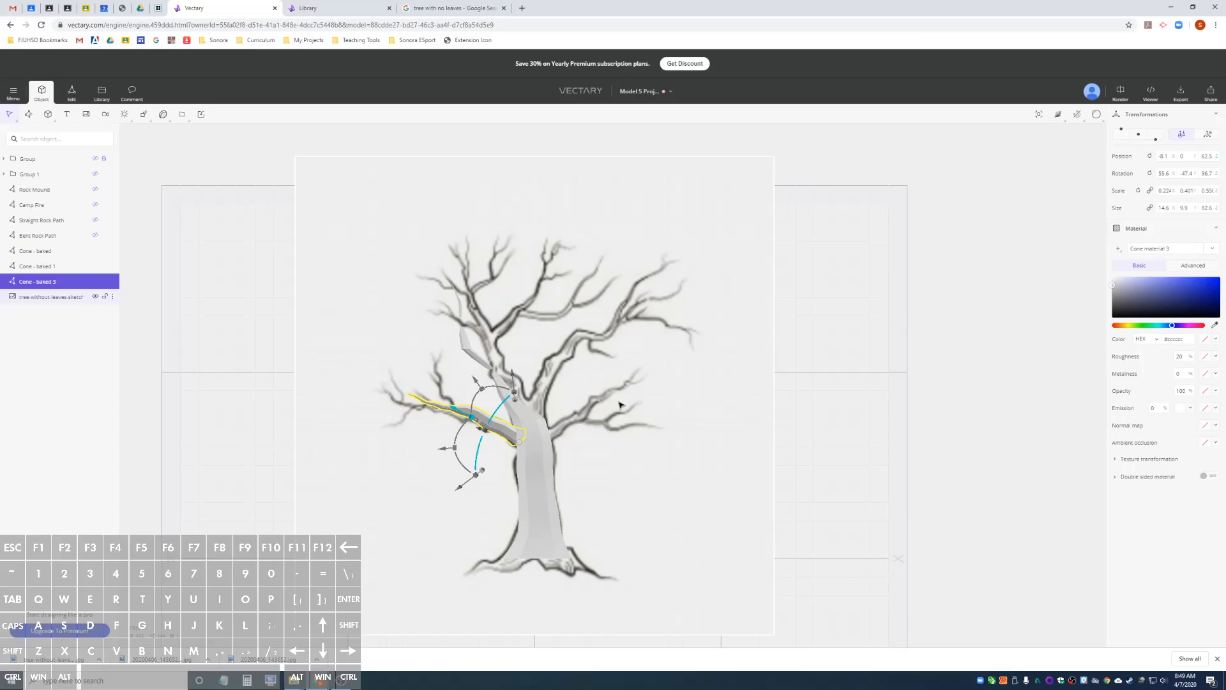
pyautogui.press('ctrl')
pyautogui.hotkey('ctrl', 'd')
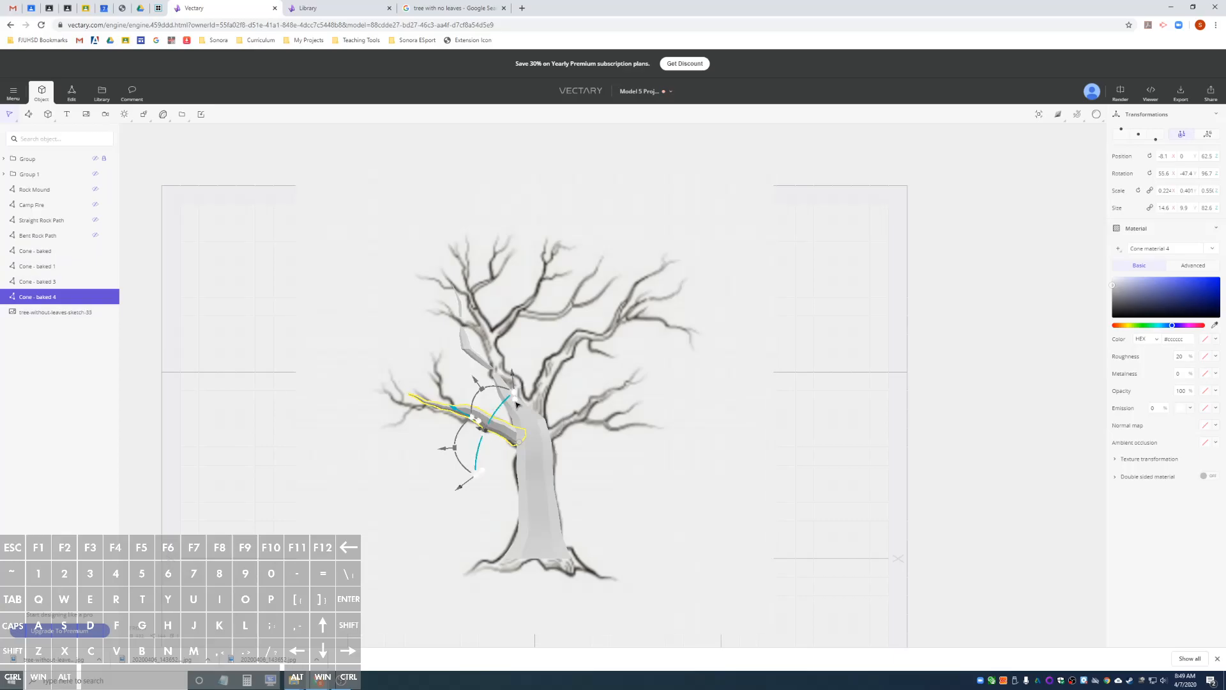
pyautogui.click(1210, 135)
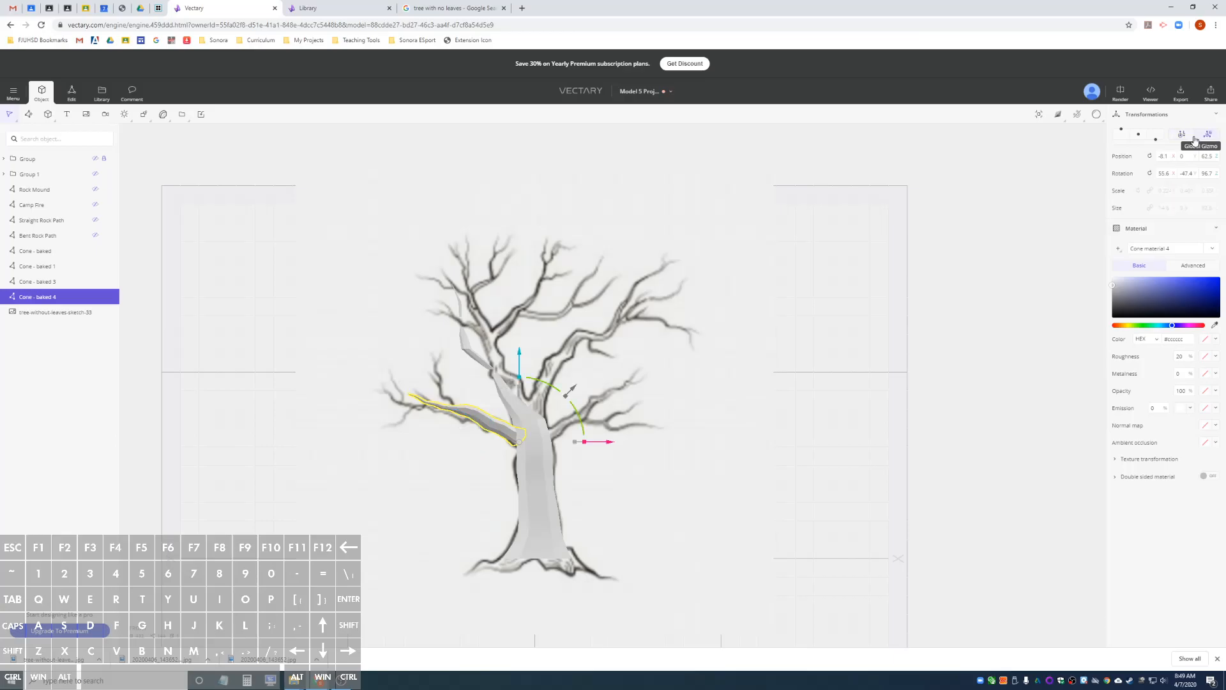
pyautogui.keyDown('alt'); pyautogui.moveTo(575, 419); pyautogui.dragTo(524, 433); pyautogui.keyUp('alt')
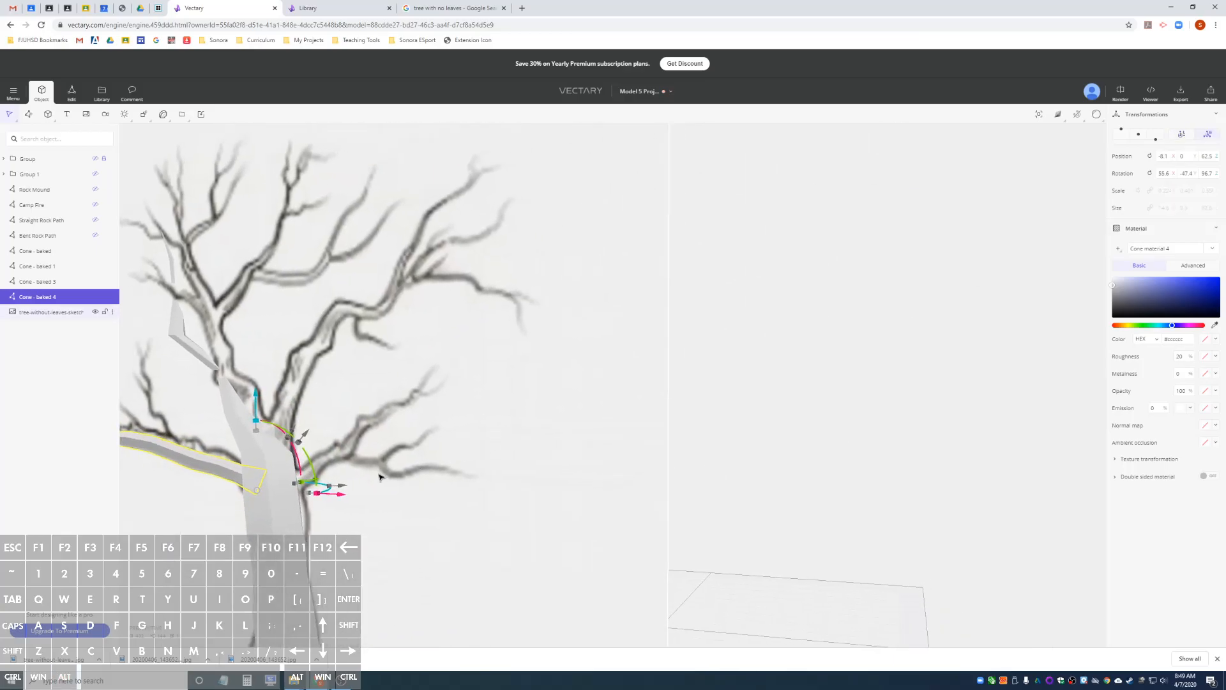
pyautogui.scroll(-5, 424, 462)
pyautogui.keyDown('alt'); pyautogui.moveTo(460, 456); pyautogui.dragTo(247, 489); pyautogui.keyUp('alt')
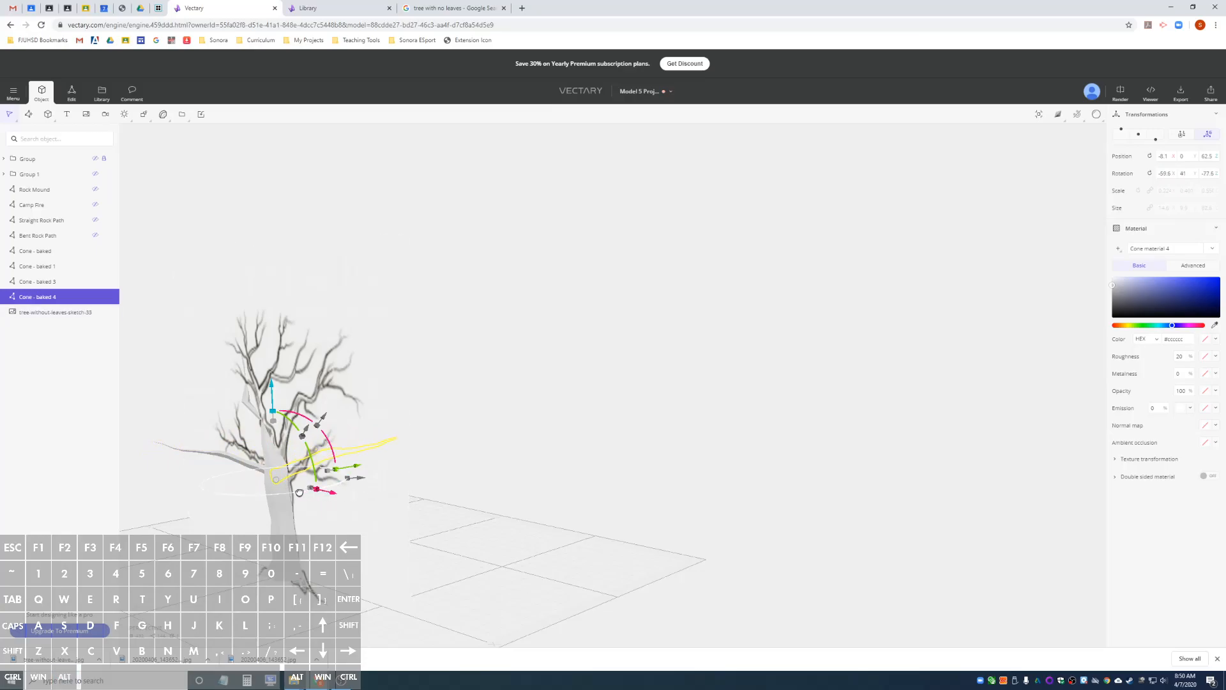
pyautogui.keyDown('alt'); pyautogui.moveTo(368, 493); pyautogui.dragTo(536, 469); pyautogui.keyUp('alt')
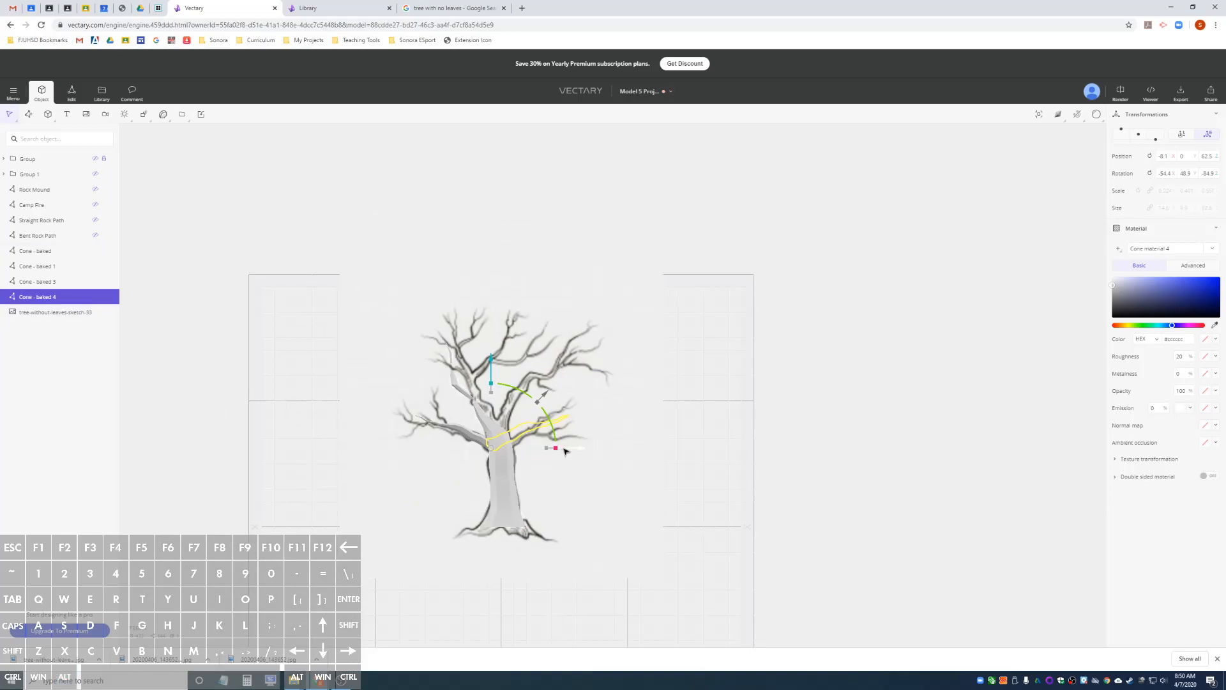
pyautogui.moveTo(564, 451); pyautogui.dragTo(571, 451)
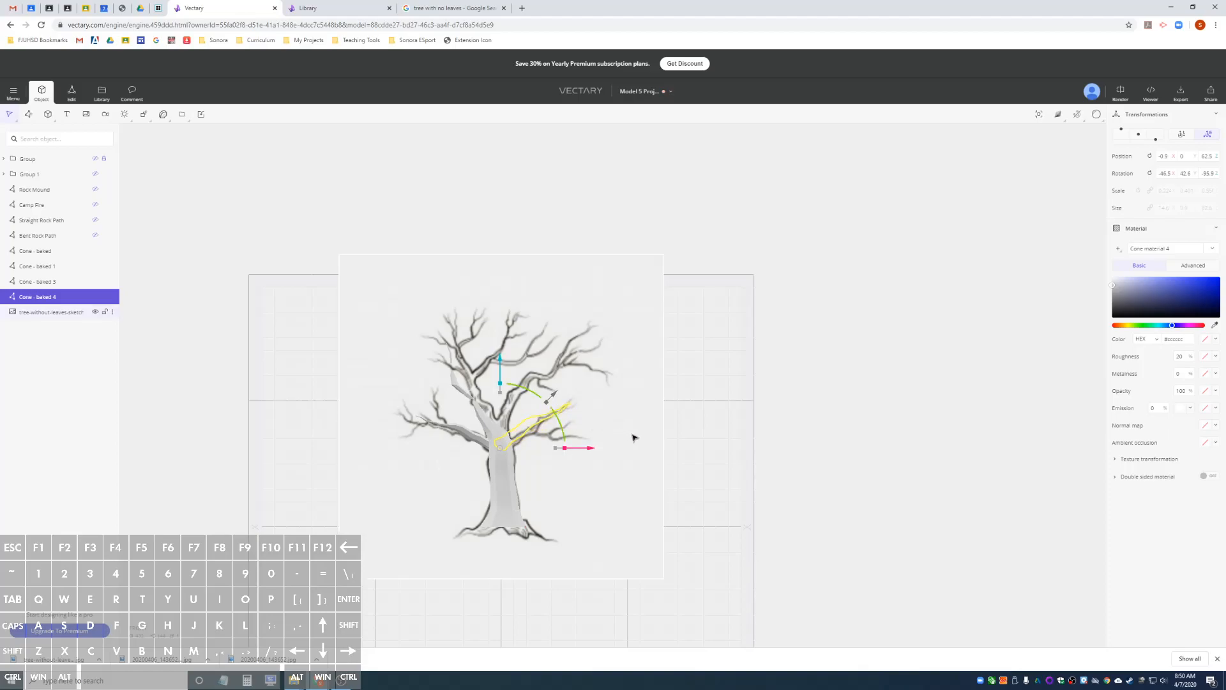
# Duplicate the lower-right branch and attach the copy upright at the bend of the upper-left limb, with X and Y rotation at 0.
pyautogui.moveTo(635, 432)
pyautogui.keyDown('alt'); pyautogui.mouseDown()
pyautogui.moveTo(364, 452)
pyautogui.moveTo(669, 439)
pyautogui.moveTo(350, 430)
pyautogui.moveTo(356, 443)
pyautogui.moveTo(693, 441)
pyautogui.moveTo(653, 435)
pyautogui.mouseUp(); pyautogui.keyUp('alt')
pyautogui.scroll(3, 508, 446)
pyautogui.scroll(1, 507, 446)
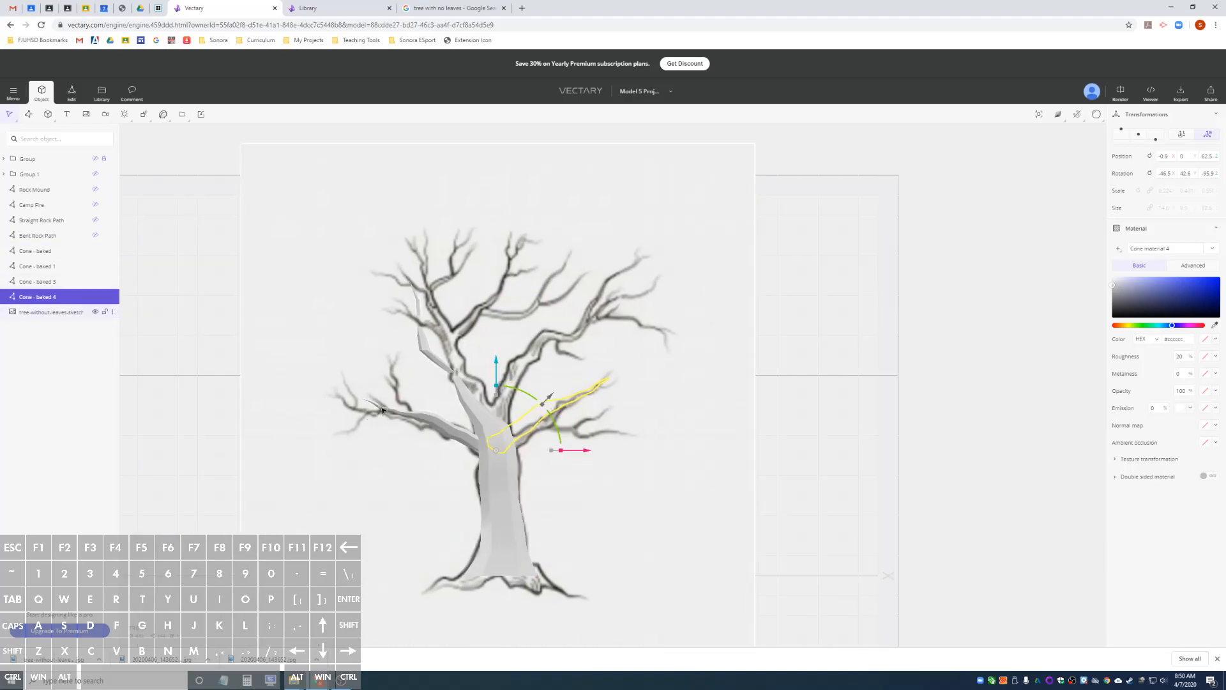
pyautogui.keyDown('alt'); pyautogui.moveTo(736, 413); pyautogui.dragTo(390, 425); pyautogui.keyUp('alt')
pyautogui.moveTo(239, 441)
pyautogui.keyDown('alt'); pyautogui.mouseDown()
pyautogui.moveTo(728, 432)
pyautogui.moveTo(574, 434)
pyautogui.mouseUp(); pyautogui.keyUp('alt')
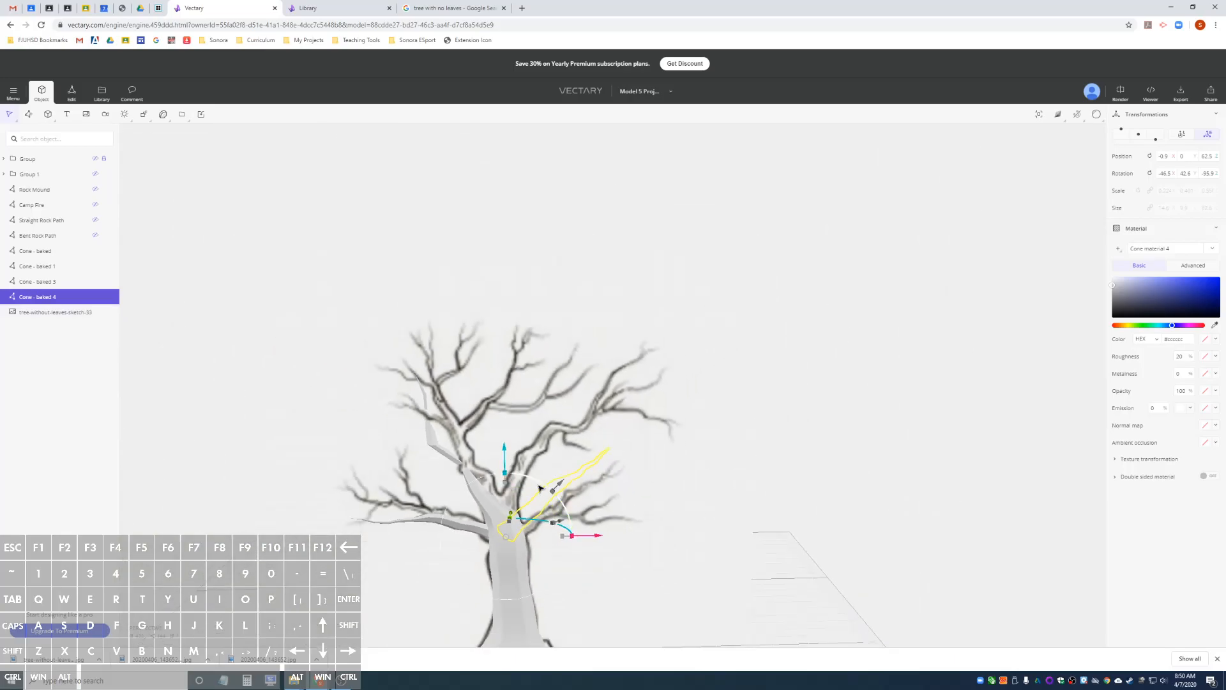
pyautogui.hotkey('ctrl', 'd')
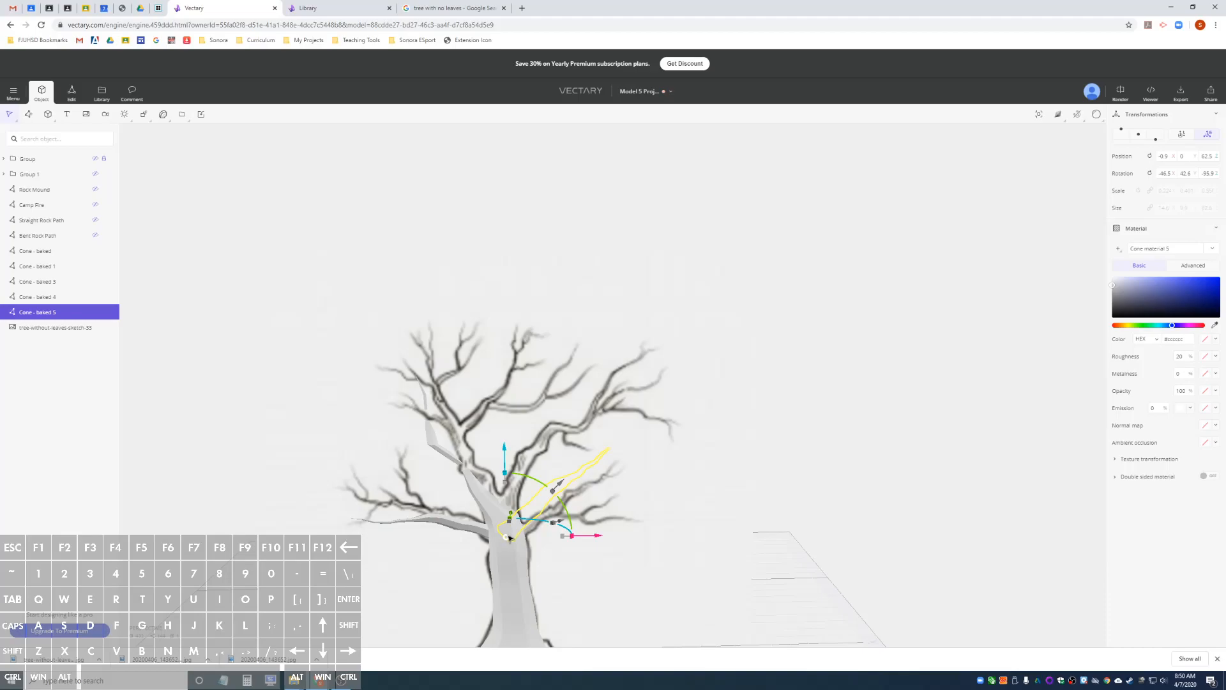
pyautogui.moveTo(509, 540); pyautogui.dragTo(435, 445)
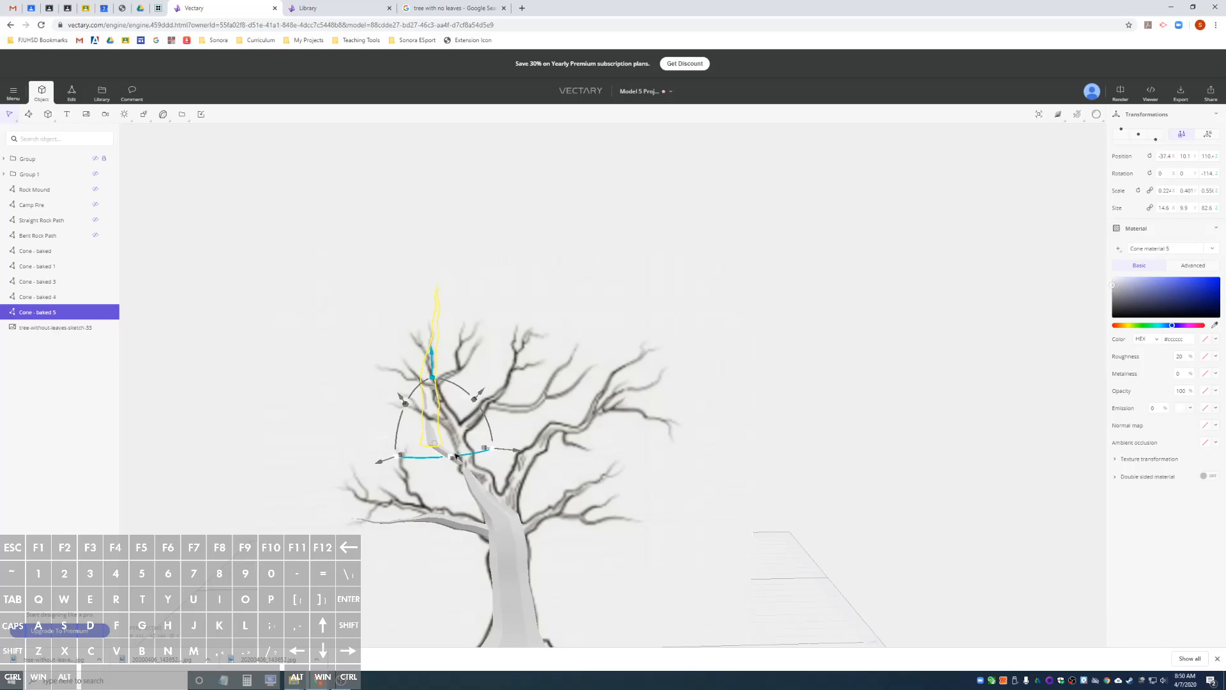
# Shrink the new copy at the upper-left limb's bend to a twig of about 6 × 4.1 × 41.
pyautogui.moveTo(447, 451); pyautogui.dragTo(449, 452)
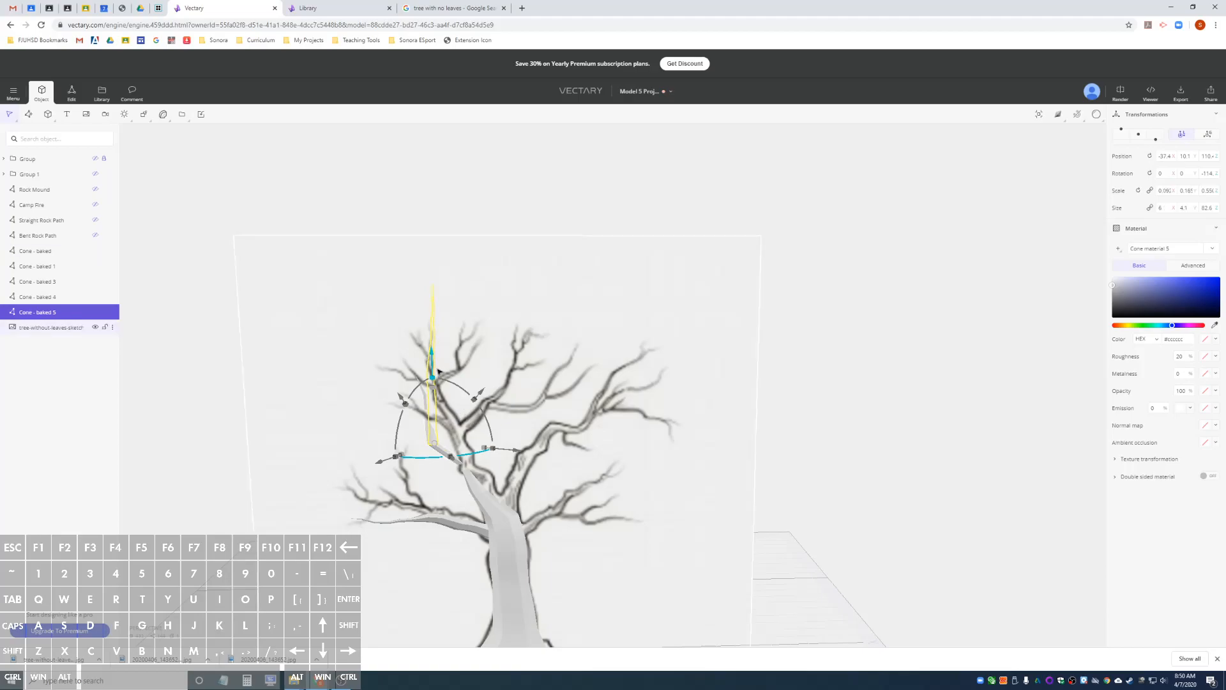
pyautogui.moveTo(435, 383); pyautogui.dragTo(434, 405)
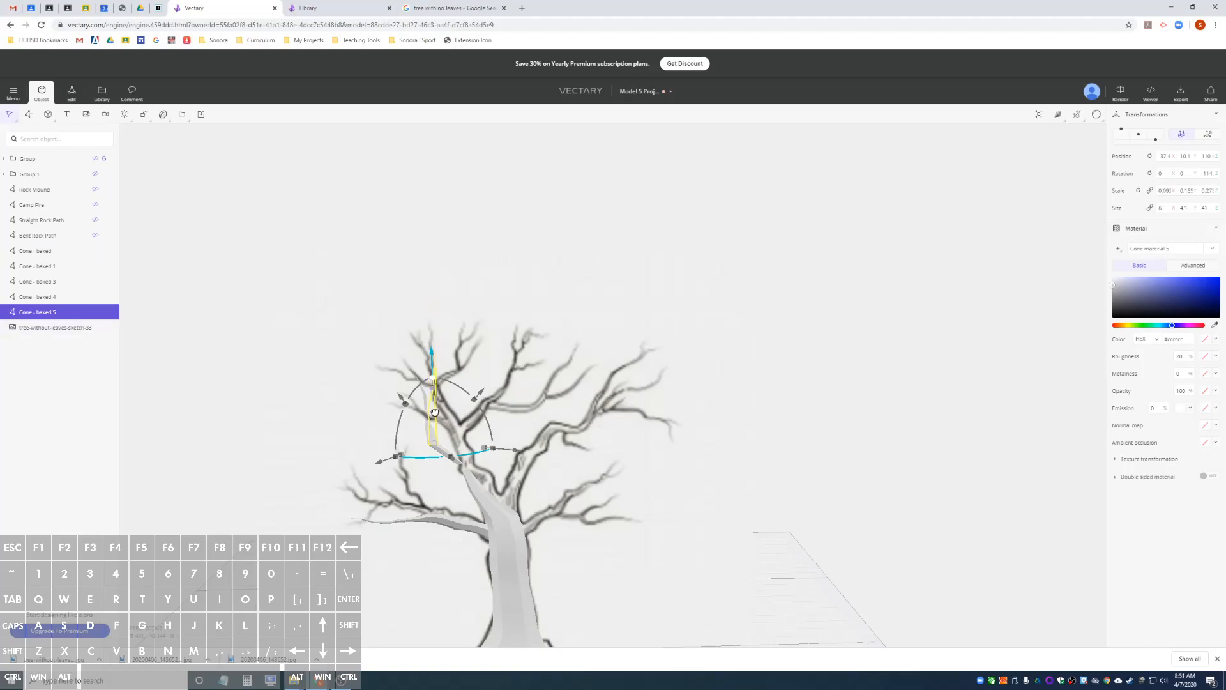
pyautogui.moveTo(542, 378)
pyautogui.keyDown('alt'); pyautogui.mouseDown()
pyautogui.moveTo(567, 367)
pyautogui.moveTo(520, 380)
pyautogui.mouseUp(); pyautogui.keyUp('alt')
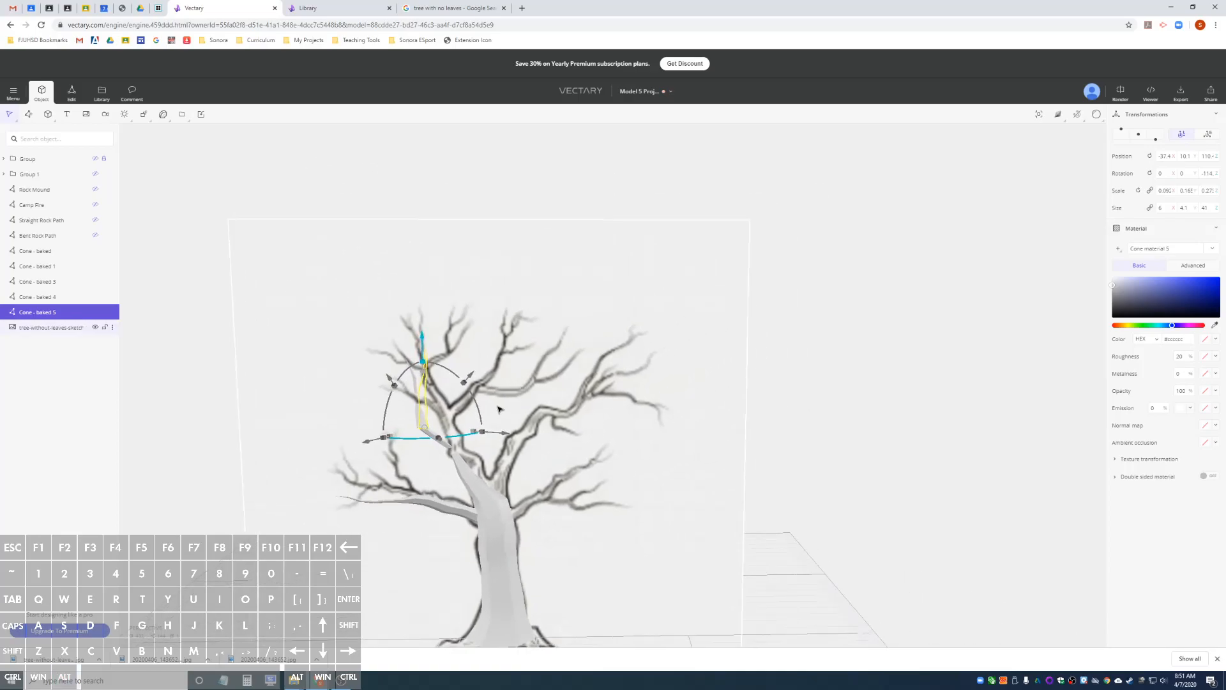
# In global coordinates, rotate the twig on the upper-left limb to about -25.8°, 35° and -74.8°.
pyautogui.click(1209, 137)
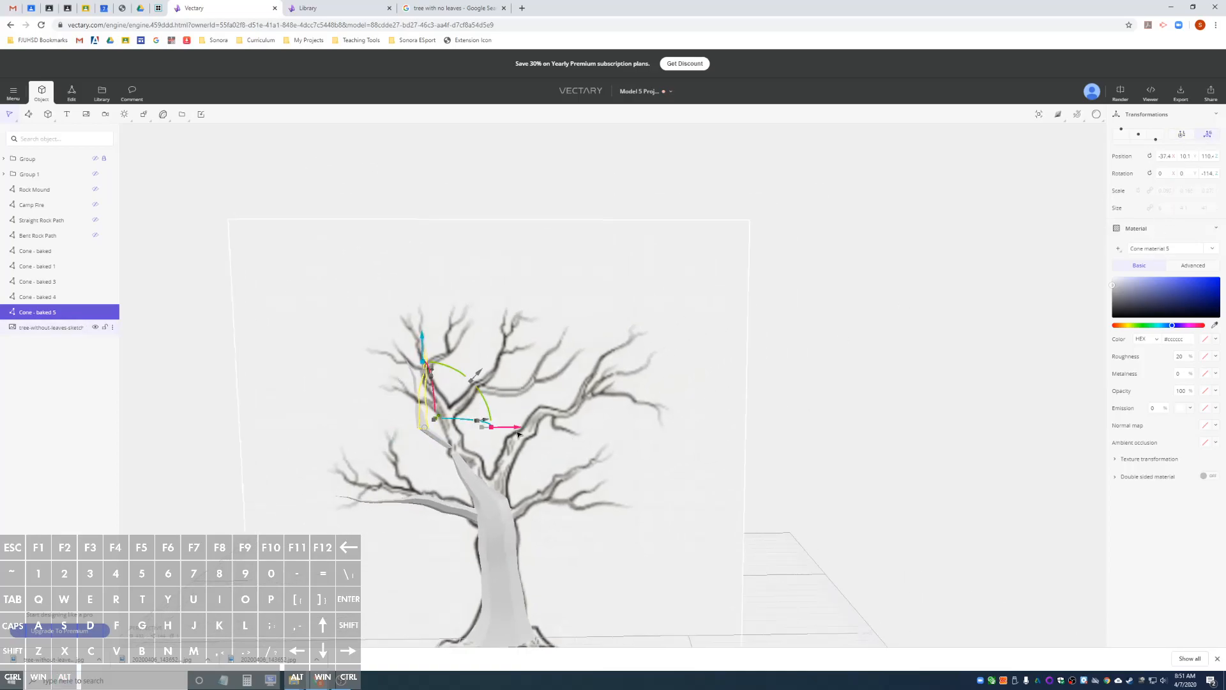
pyautogui.keyDown('alt'); pyautogui.moveTo(607, 405); pyautogui.dragTo(562, 413); pyautogui.keyUp('alt')
pyautogui.moveTo(399, 418); pyautogui.dragTo(435, 427)
pyautogui.keyDown('alt'); pyautogui.moveTo(599, 436); pyautogui.dragTo(313, 448); pyautogui.keyUp('alt')
pyautogui.keyDown('alt'); pyautogui.moveTo(454, 429); pyautogui.dragTo(689, 415); pyautogui.keyUp('alt')
pyautogui.keyDown('alt'); pyautogui.moveTo(322, 347); pyautogui.dragTo(96, 352); pyautogui.keyUp('alt')
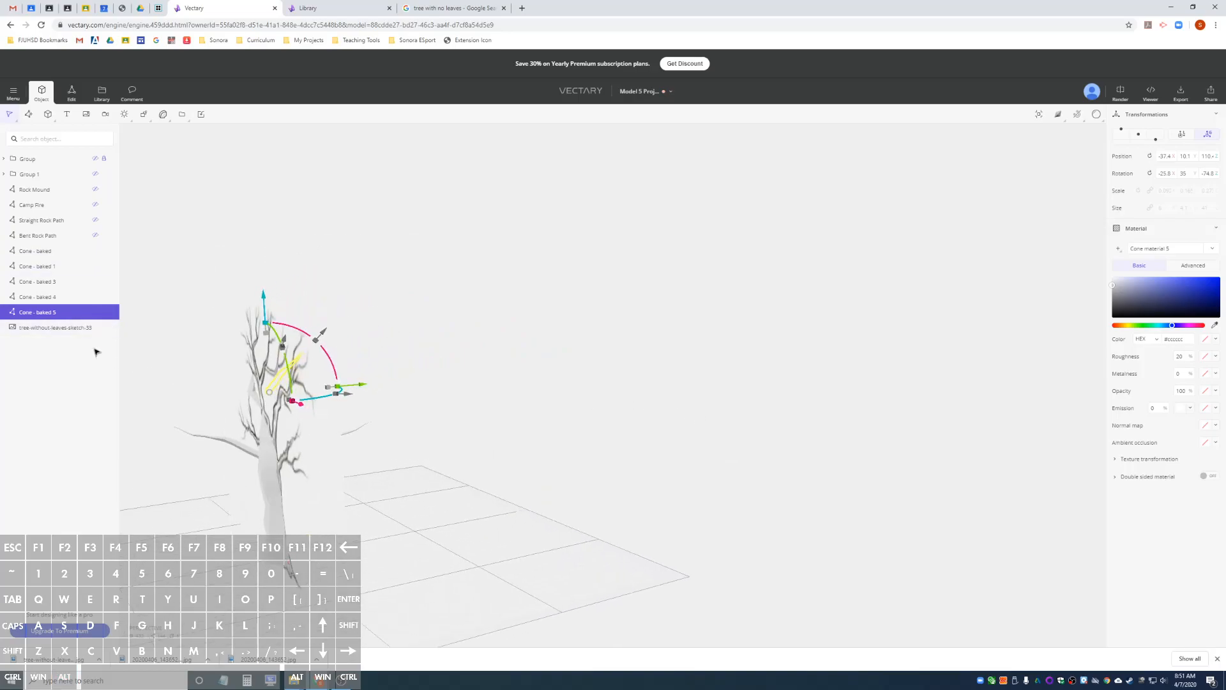
# Hide the tree reference sketch.
pyautogui.click(76, 327)
pyautogui.click(64, 677)
pyautogui.keyDown('alt'); pyautogui.moveTo(268, 486); pyautogui.dragTo(364, 409); pyautogui.keyUp('alt')
# Reposition the twig on the surface at the upper-left limb's bend, standing upright with X and Y rotation at 0.
pyautogui.click(350, 407)
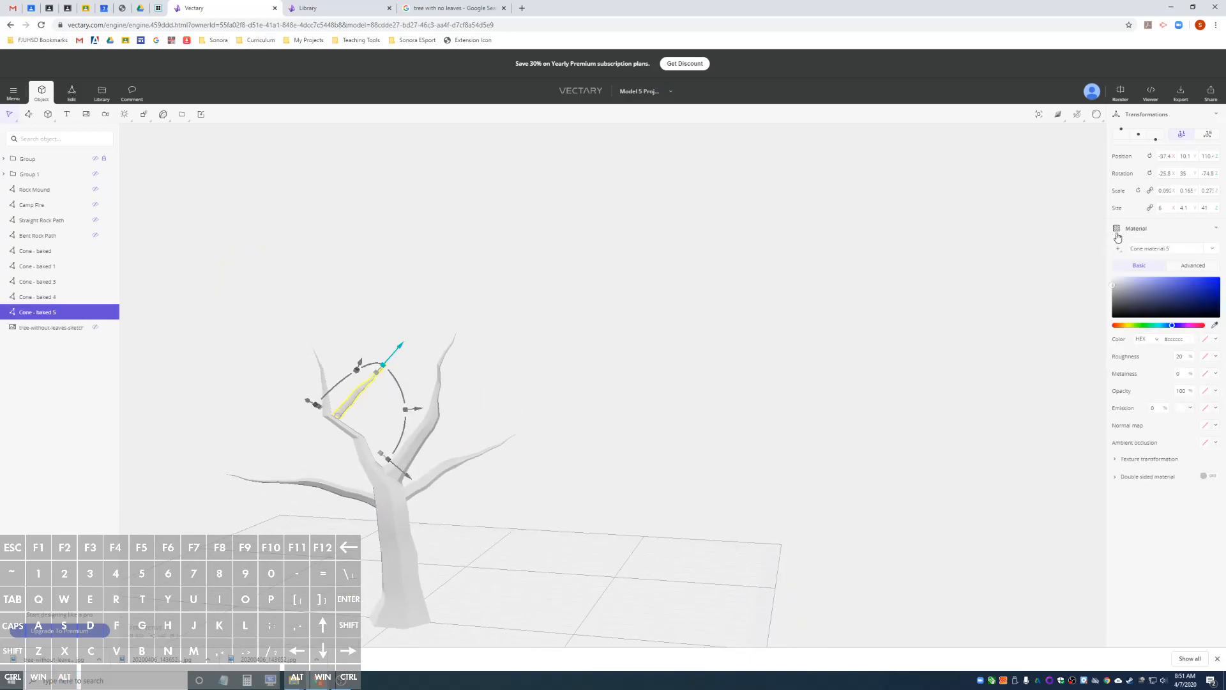
pyautogui.click(1207, 136)
pyautogui.moveTo(338, 419); pyautogui.dragTo(406, 404)
pyautogui.keyDown('alt'); pyautogui.moveTo(256, 420); pyautogui.dragTo(302, 427); pyautogui.keyUp('alt')
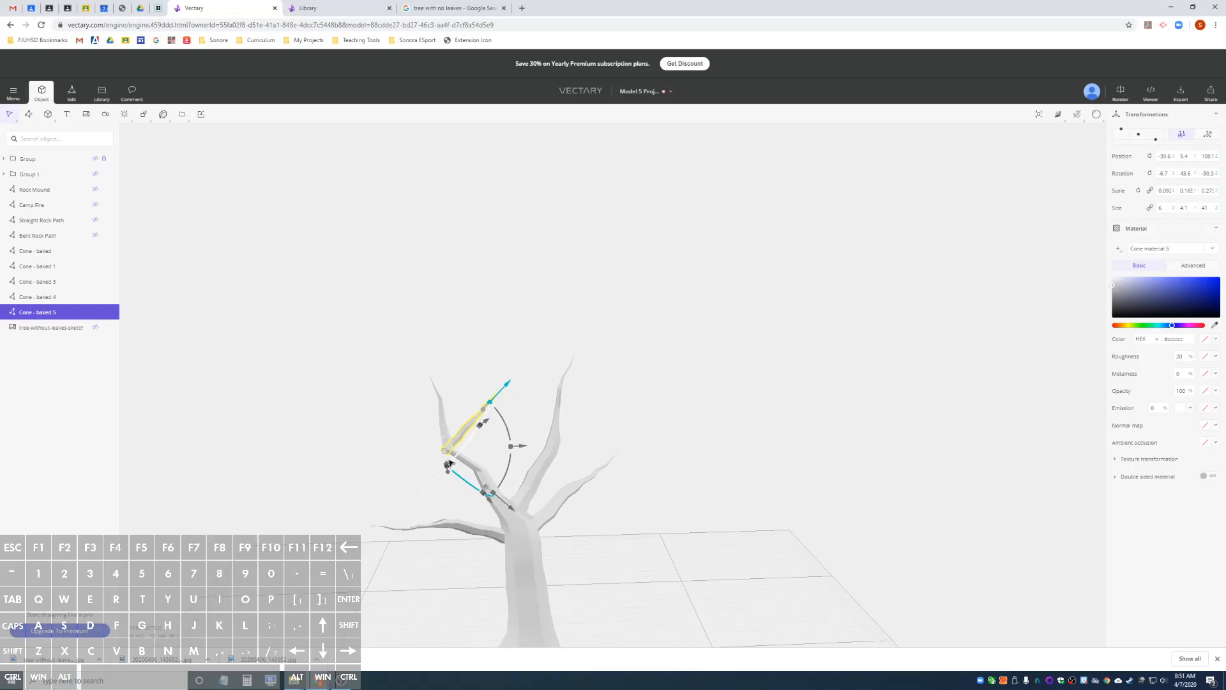
pyautogui.moveTo(450, 461); pyautogui.dragTo(449, 447)
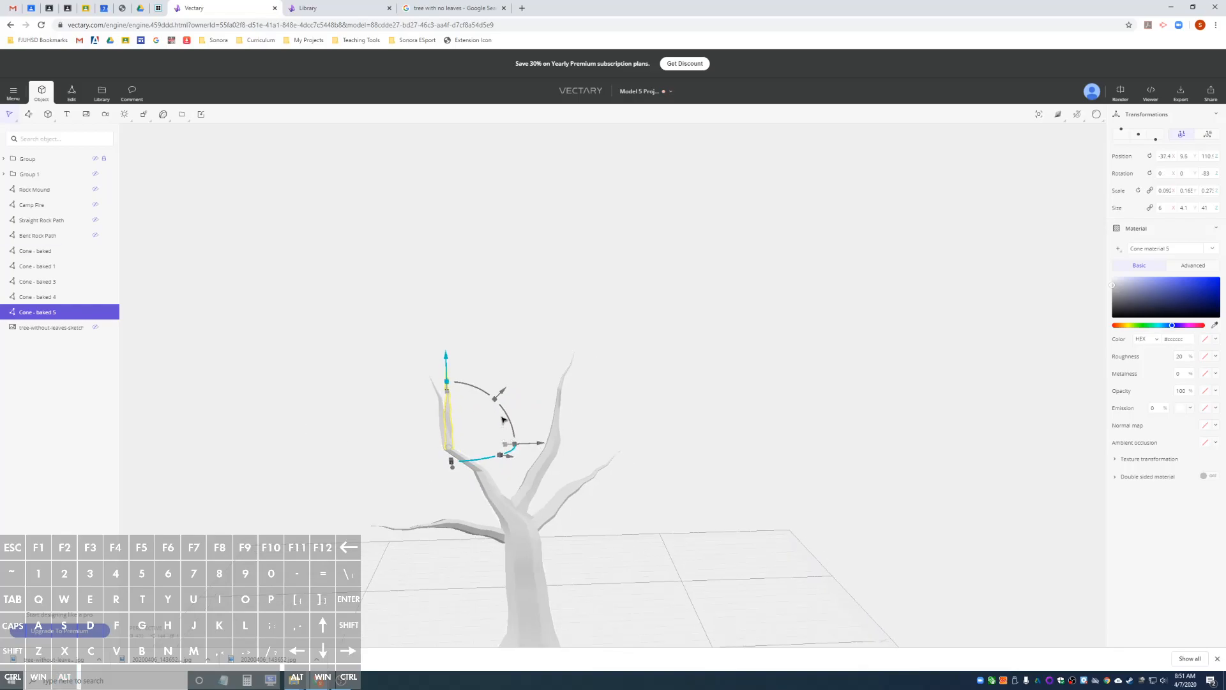
# In global coordinates, tilt the twig to about 54.2° around Y, sink its base into the limb along Y, and turn it around Z.
pyautogui.moveTo(505, 411); pyautogui.dragTo(538, 470)
pyautogui.moveTo(682, 415); pyautogui.dragTo(594, 440)
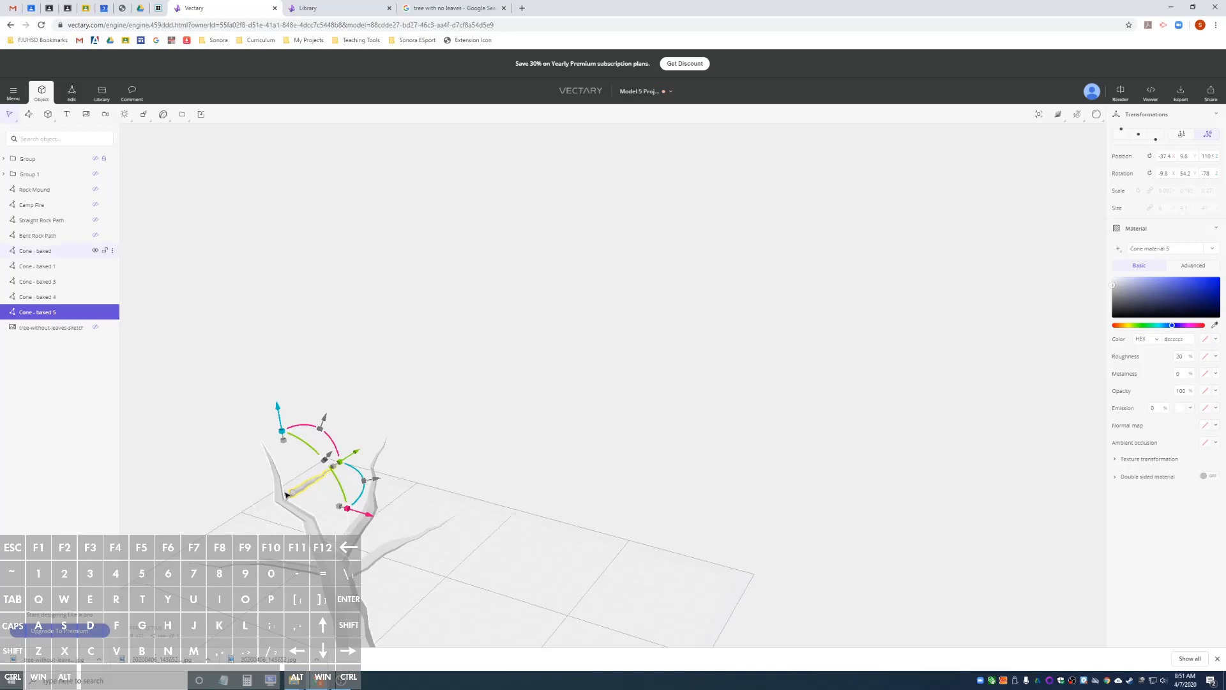
pyautogui.moveTo(353, 458); pyautogui.dragTo(240, 507)
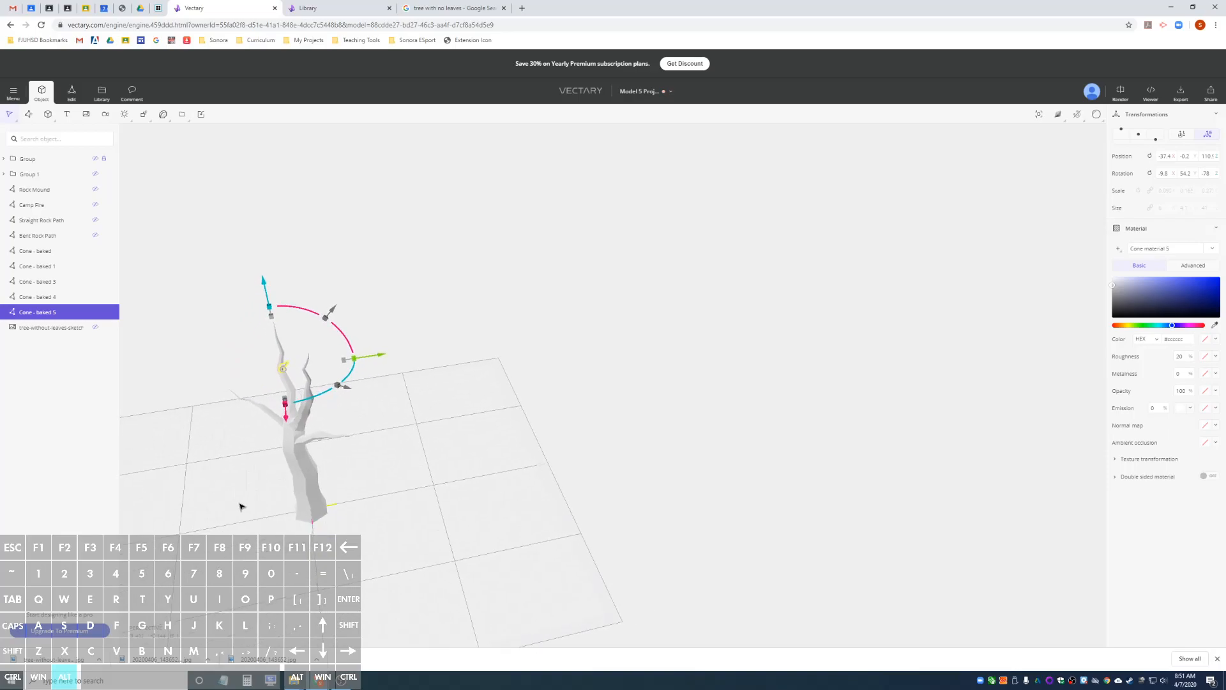
pyautogui.moveTo(327, 397); pyautogui.dragTo(360, 387)
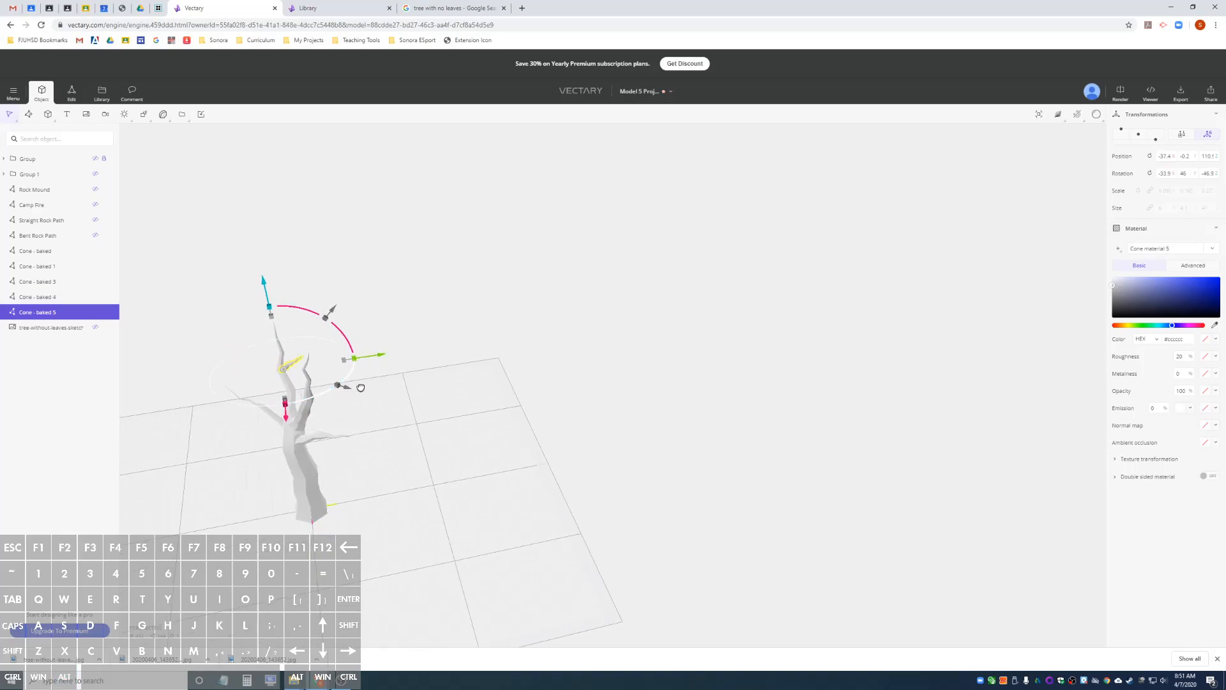
pyautogui.click(255, 471)
# Select the lower-left branch, nudge it slightly along the global Y axis into the trunk, and deselect it.
pyautogui.keyDown('alt'); pyautogui.moveTo(255, 471); pyautogui.dragTo(555, 400); pyautogui.keyUp('alt')
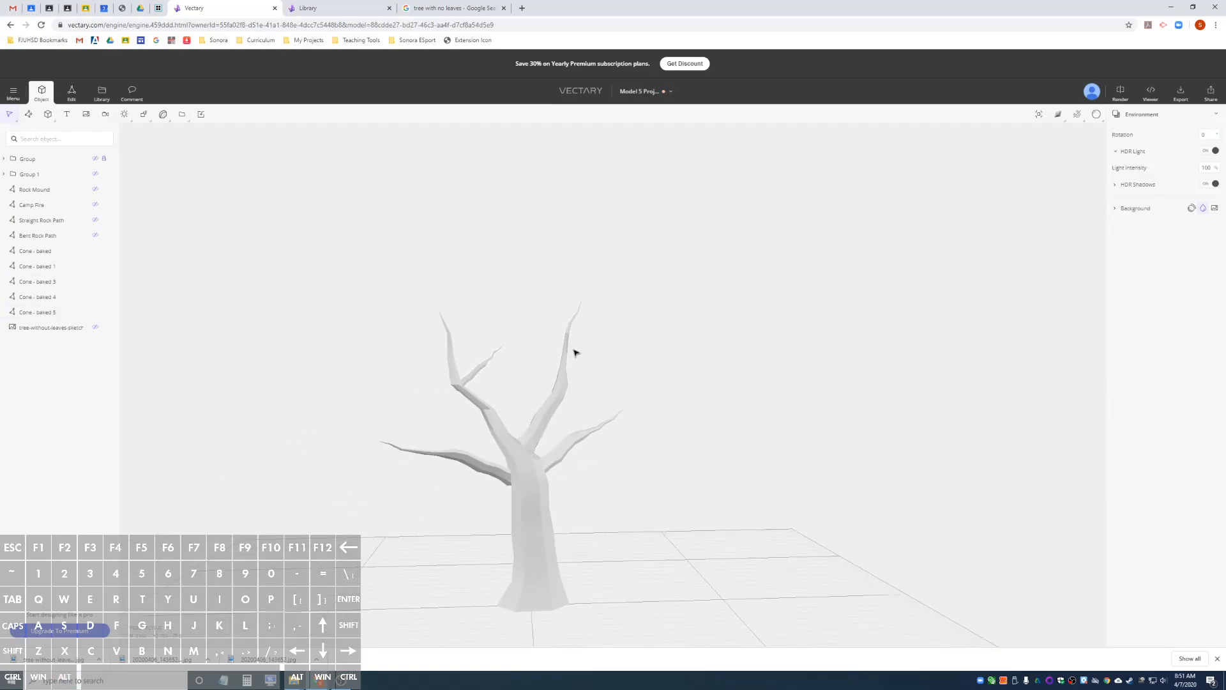
pyautogui.keyDown('alt'); pyautogui.moveTo(508, 446); pyautogui.dragTo(693, 432); pyautogui.keyUp('alt')
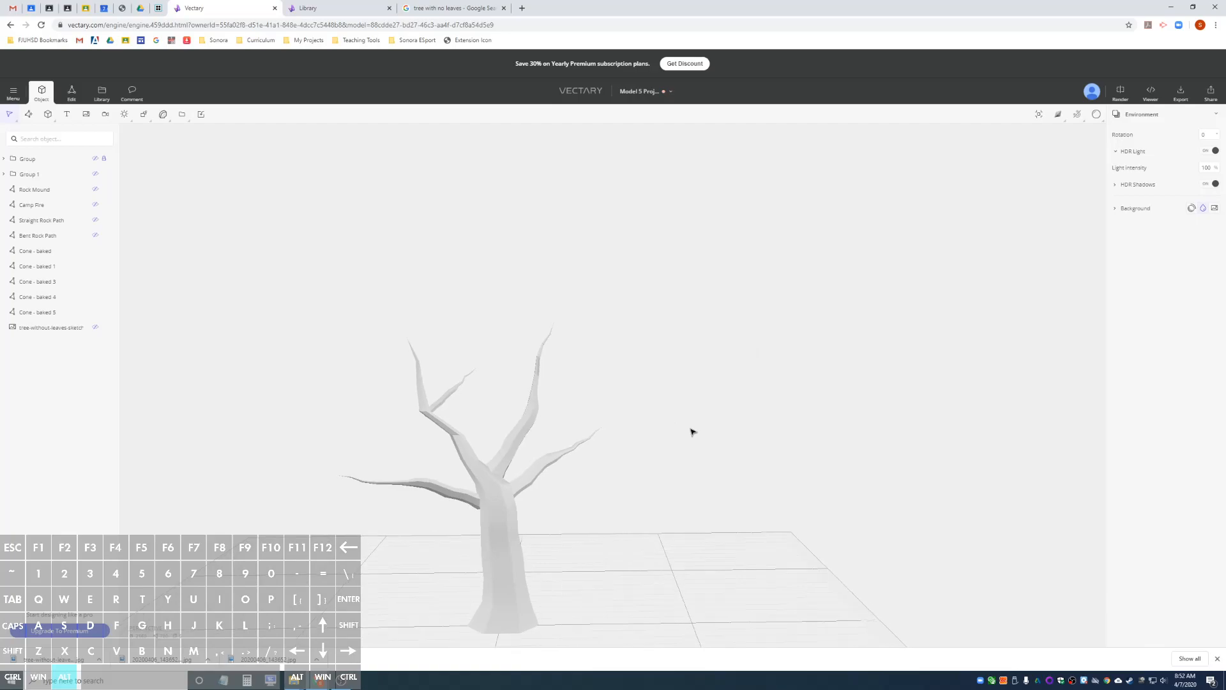
pyautogui.click(446, 494)
pyautogui.keyDown('alt'); pyautogui.moveTo(445, 494); pyautogui.dragTo(553, 490); pyautogui.keyUp('alt')
pyautogui.keyDown('alt'); pyautogui.moveTo(706, 517); pyautogui.dragTo(803, 510); pyautogui.keyUp('alt')
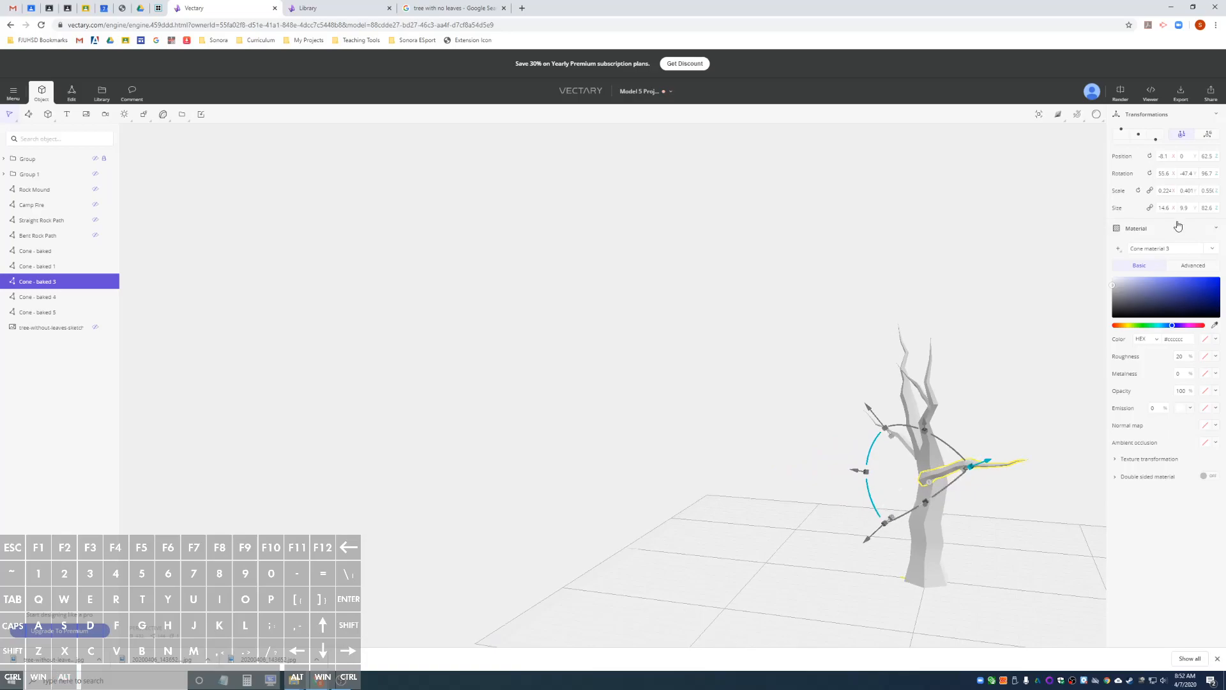
pyautogui.click(1207, 136)
pyautogui.moveTo(844, 479); pyautogui.dragTo(849, 481)
pyautogui.keyDown('alt'); pyautogui.moveTo(1011, 519); pyautogui.dragTo(789, 520); pyautogui.keyUp('alt')
pyautogui.click(641, 502)
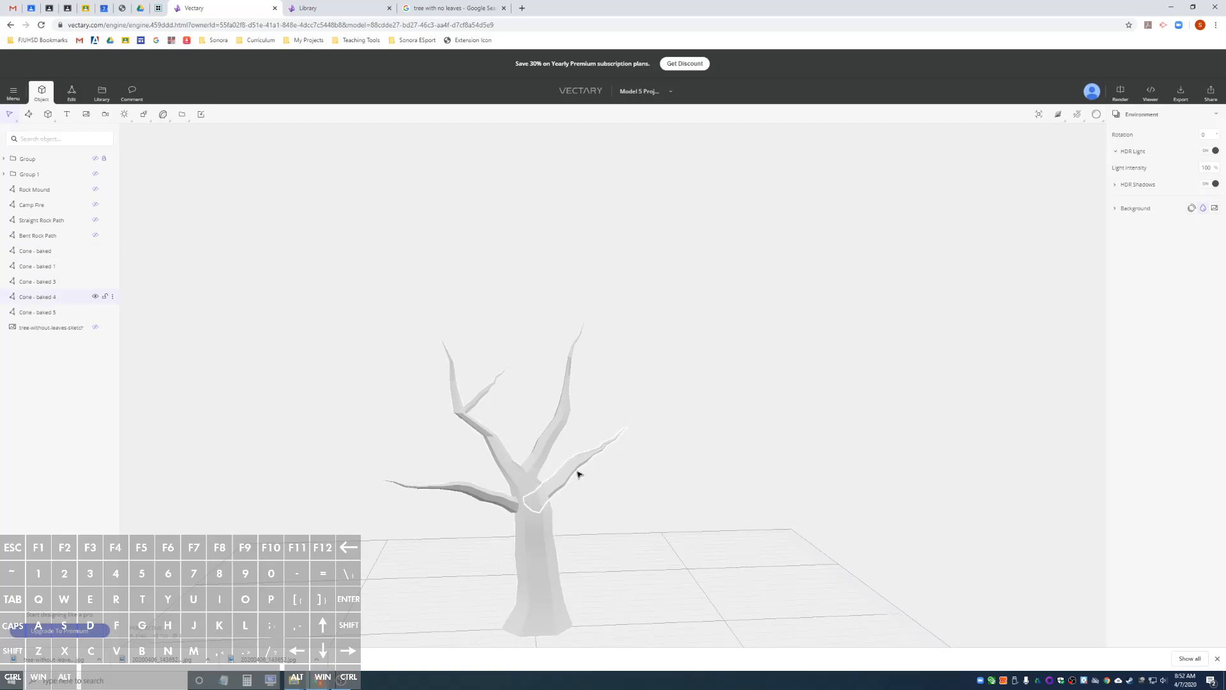
# Duplicate the twig on the upper-left limb and place the copy upright at the bend of the upper-right limb.
pyautogui.click(470, 416)
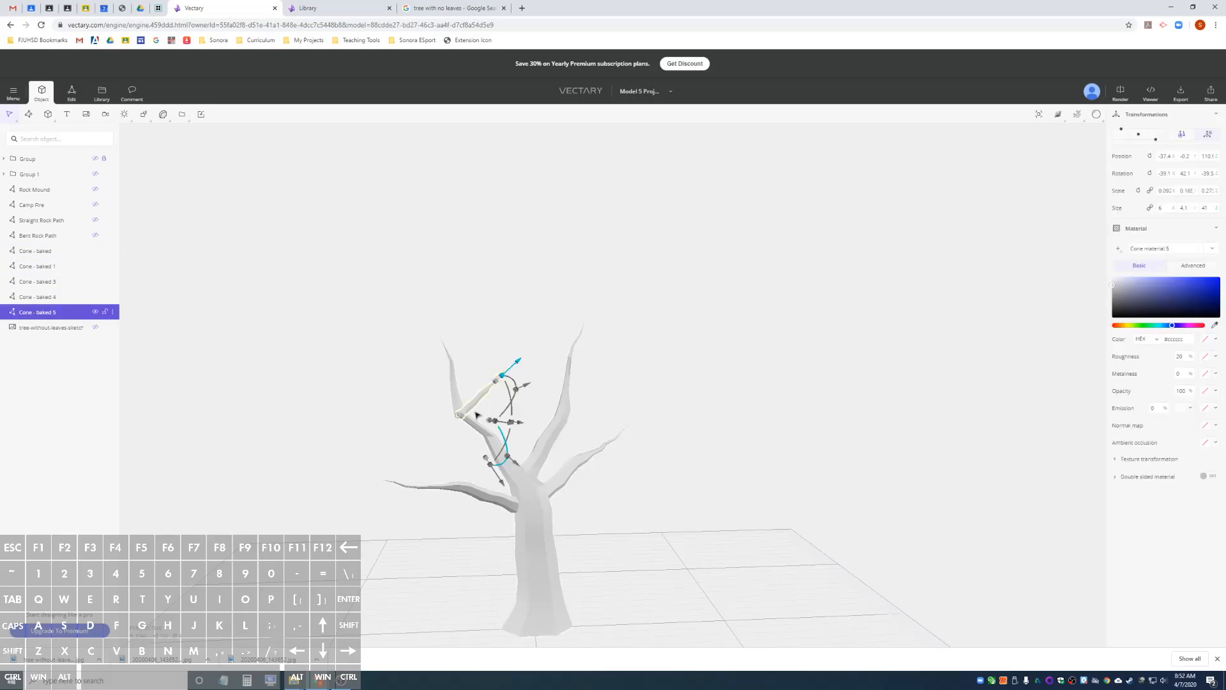
pyautogui.hotkey('ctrl', 'd')
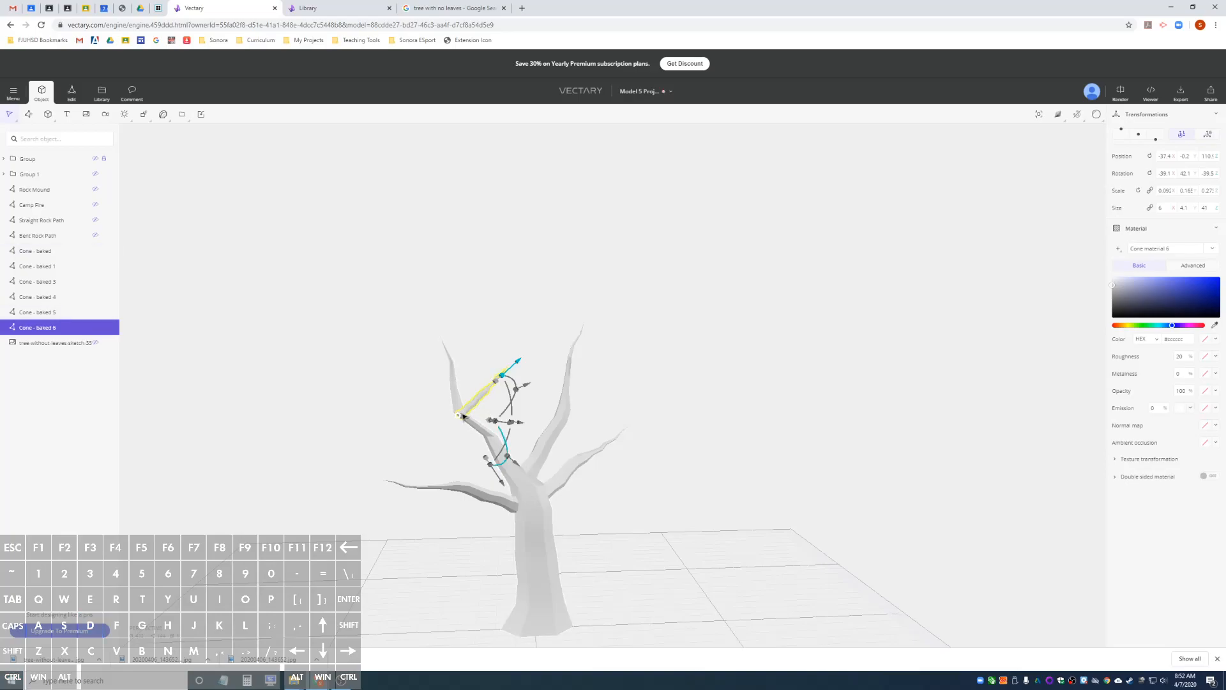
pyautogui.moveTo(509, 418); pyautogui.dragTo(564, 410)
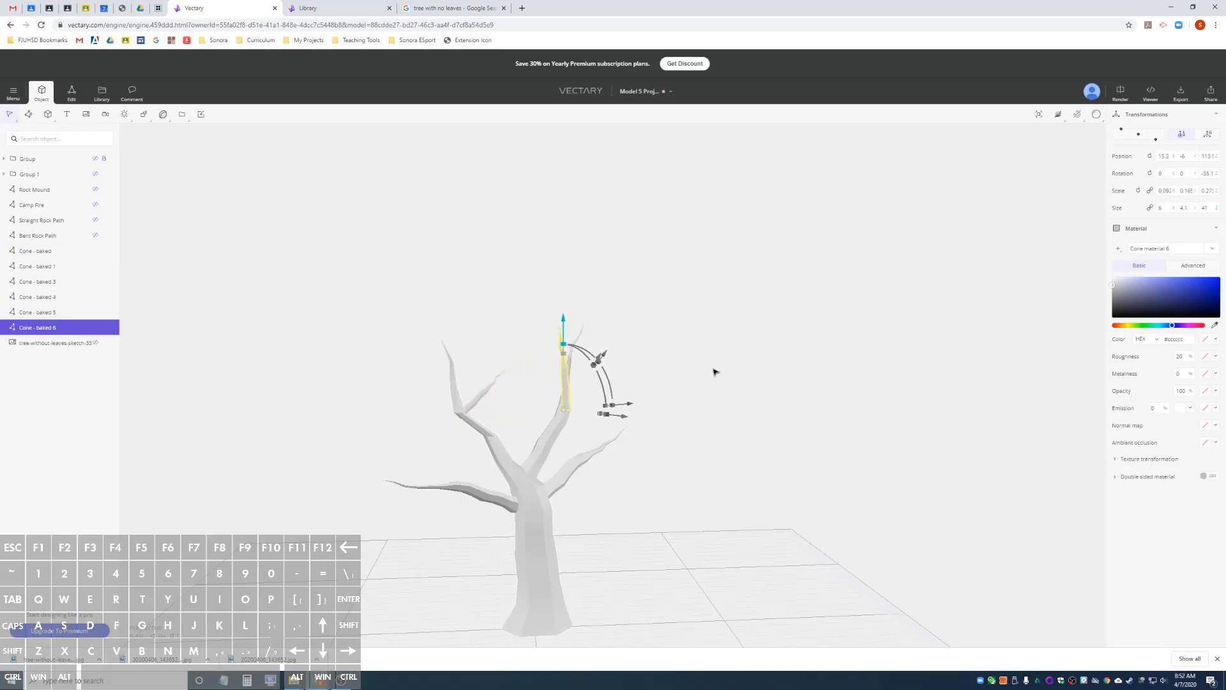
# In global coordinates, move the copied twig along Y to about 18.6, angle it outward from the upper-right limb, and deselect it.
pyautogui.click(1207, 138)
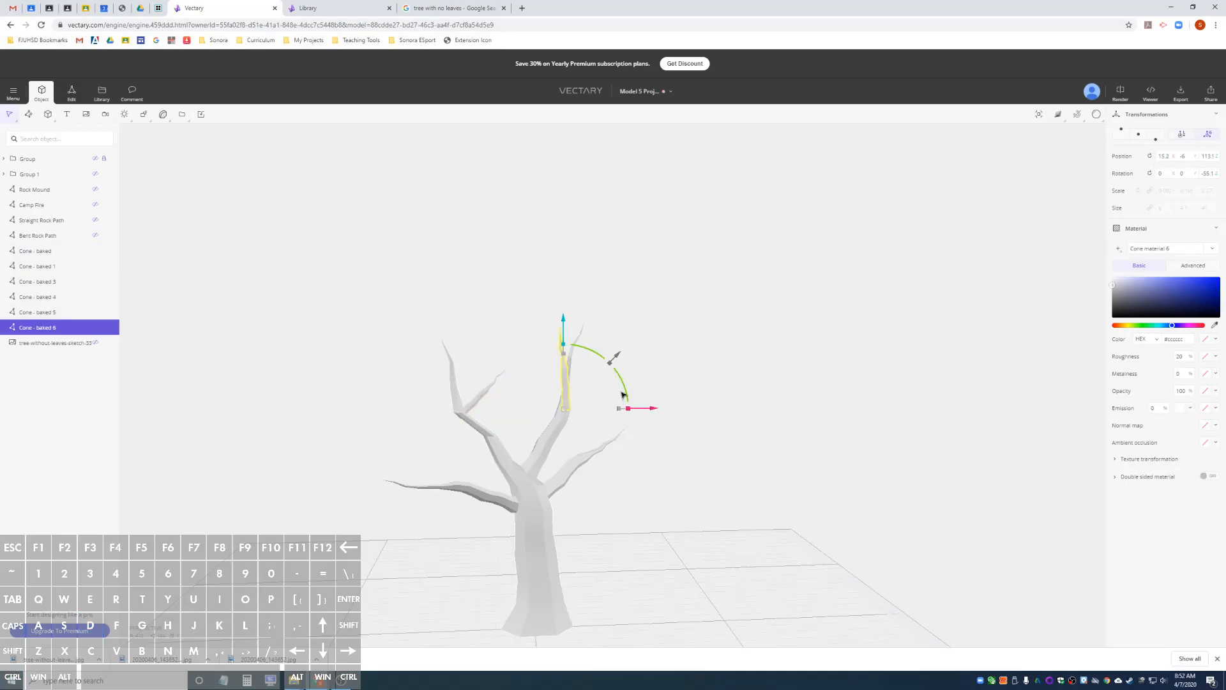
pyautogui.keyDown('alt'); pyautogui.moveTo(736, 351); pyautogui.dragTo(605, 386); pyautogui.keyUp('alt')
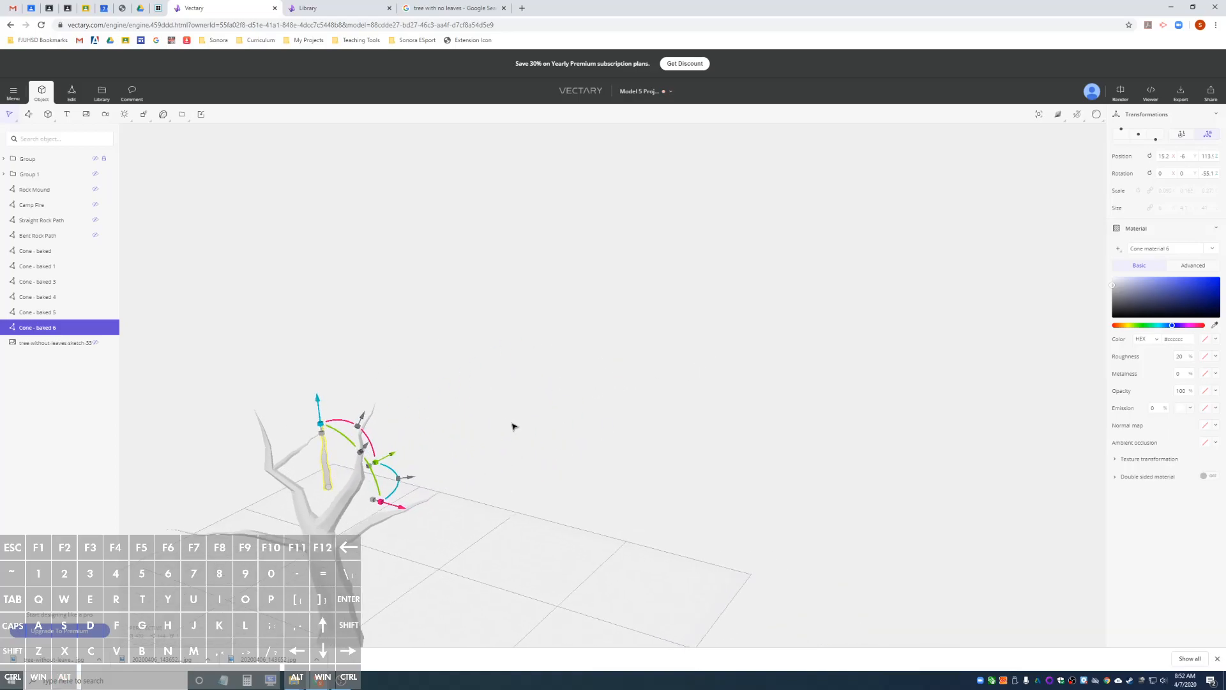
pyautogui.moveTo(390, 462); pyautogui.dragTo(364, 479)
pyautogui.moveTo(394, 392); pyautogui.dragTo(383, 495)
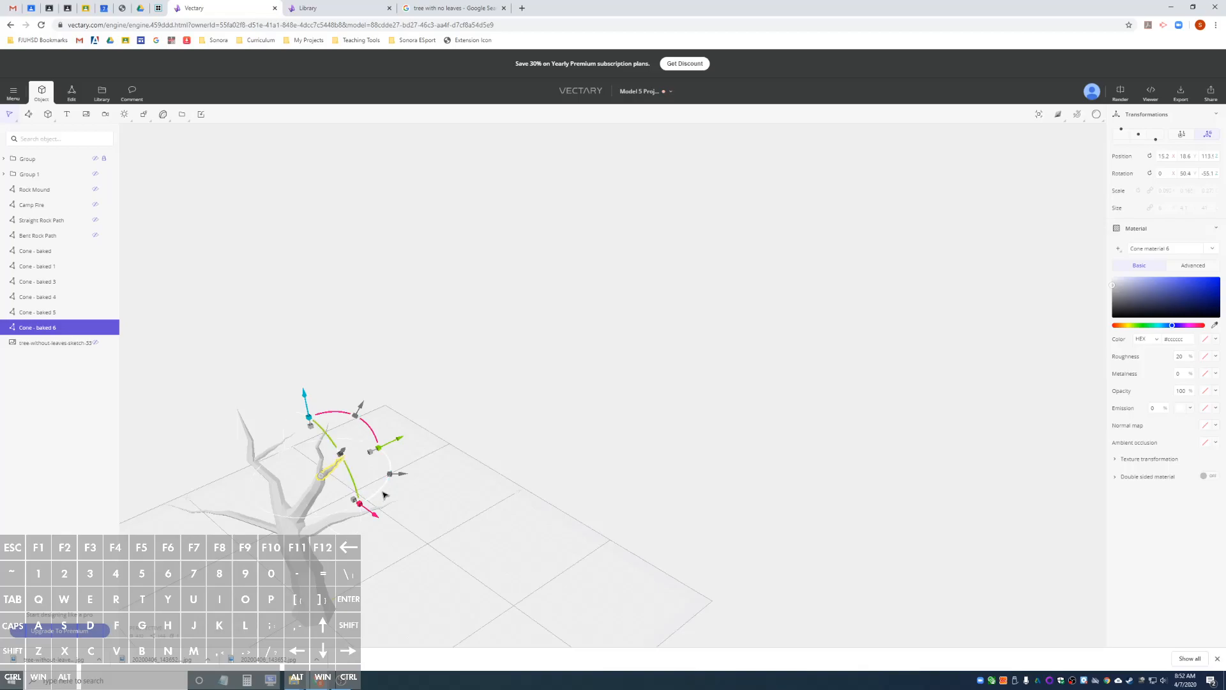
pyautogui.keyDown('alt'); pyautogui.moveTo(285, 514); pyautogui.dragTo(438, 468); pyautogui.keyUp('alt')
pyautogui.moveTo(575, 450); pyautogui.dragTo(579, 450)
pyautogui.click(469, 455)
pyautogui.keyDown('alt'); pyautogui.moveTo(465, 460); pyautogui.dragTo(461, 474); pyautogui.keyUp('alt')
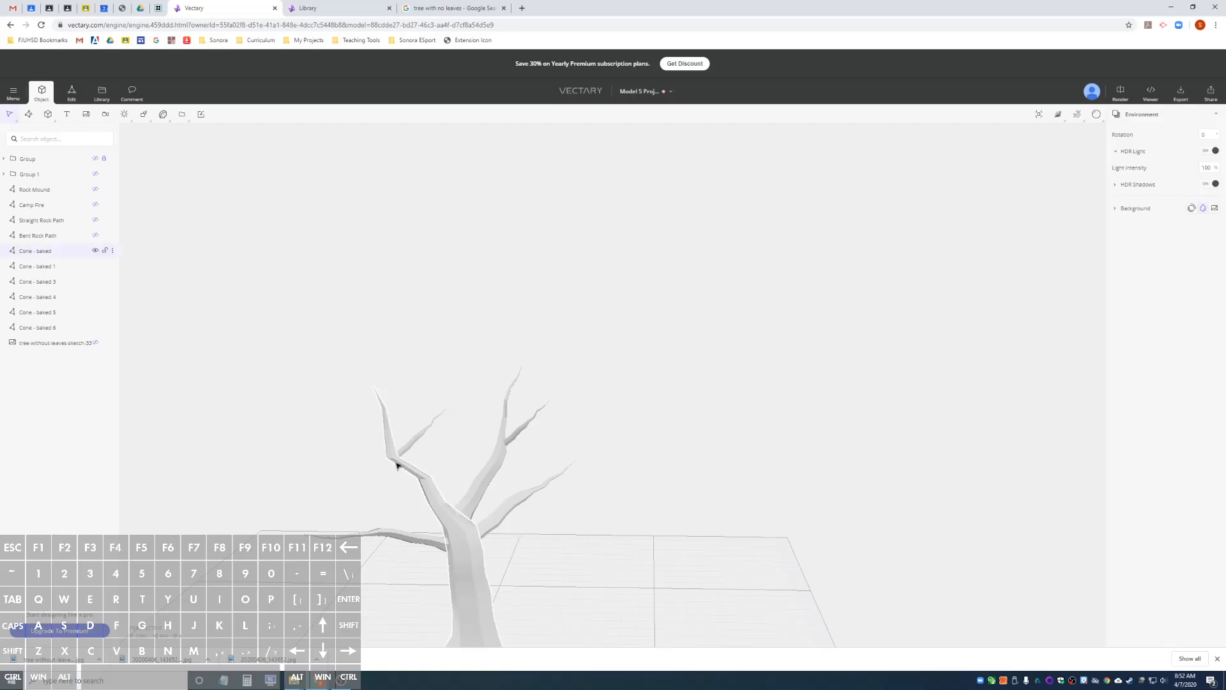
# Duplicate the upper-right limb's twig and stand the copy upright on the lower-left branch.
pyautogui.click(426, 481)
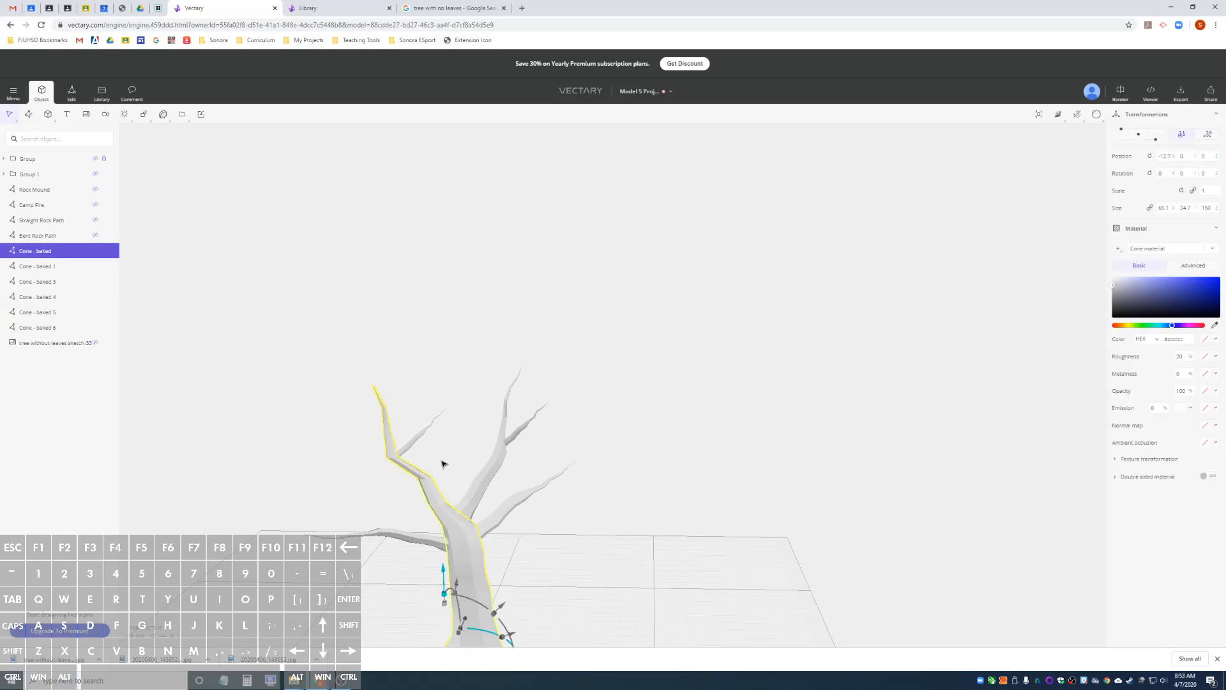
pyautogui.click(516, 439)
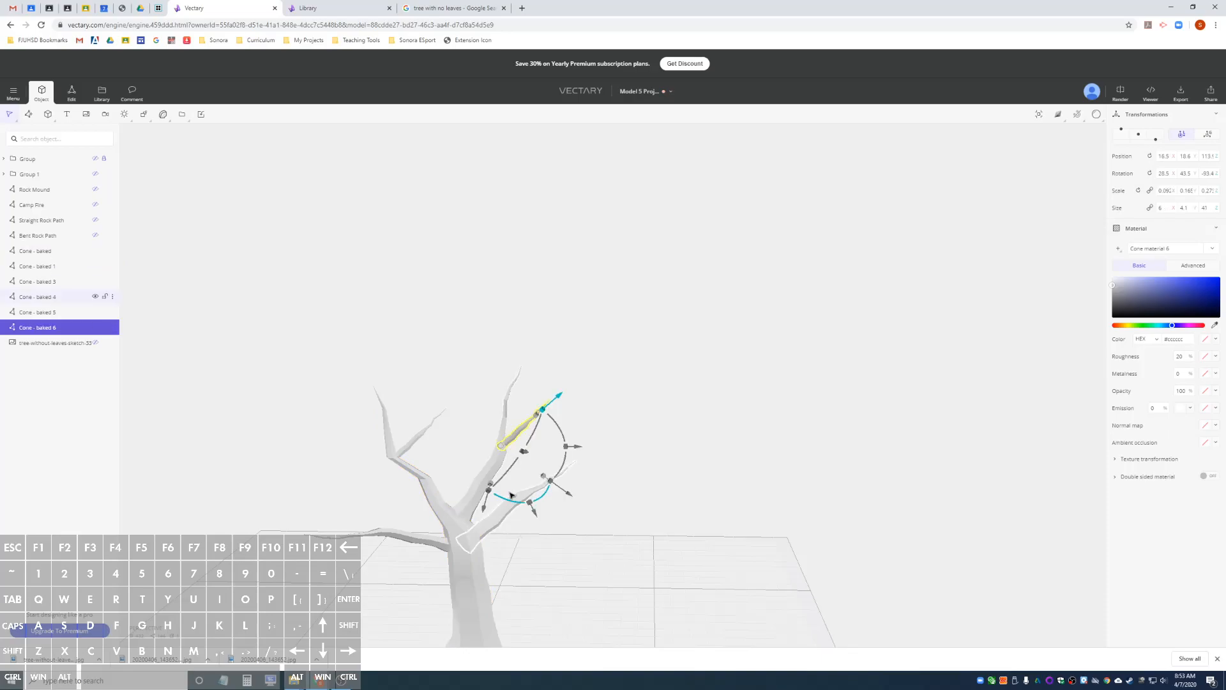
pyautogui.hotkey('ctrl', 'd')
pyautogui.moveTo(505, 440); pyautogui.dragTo(379, 533)
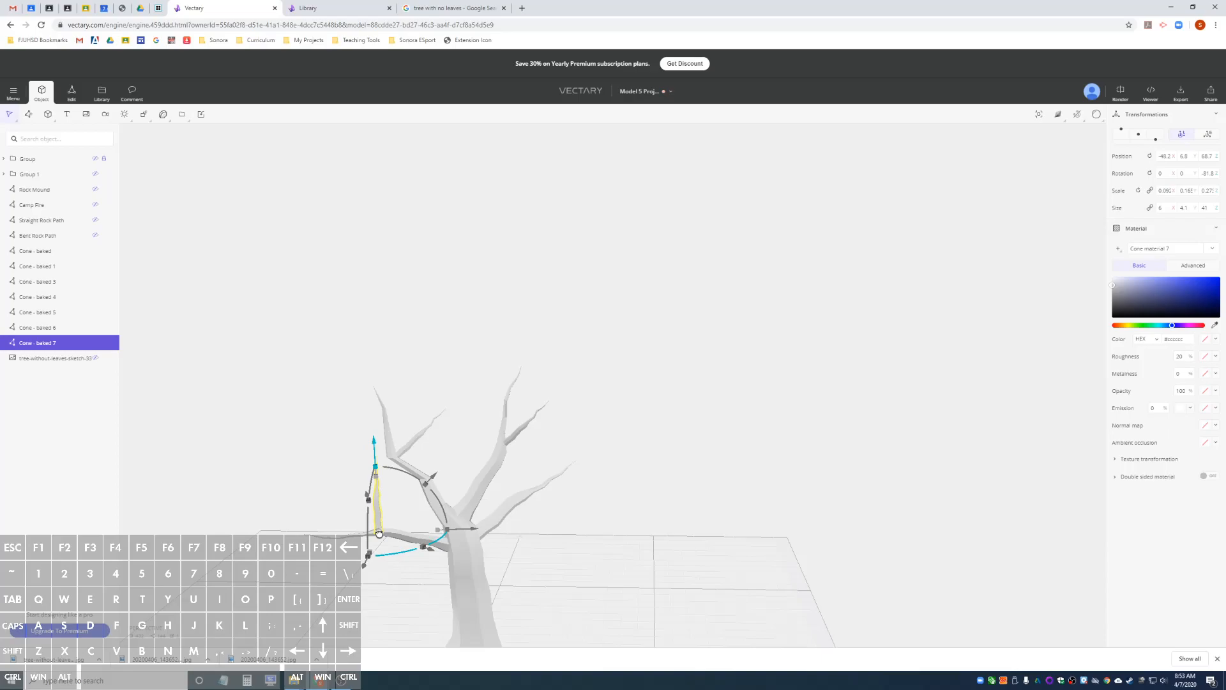
# Shift the new twig along its local Y axis and re-place its base farther out, at about X -60, Y -14, Z 67.
pyautogui.moveTo(509, 529); pyautogui.dragTo(405, 533)
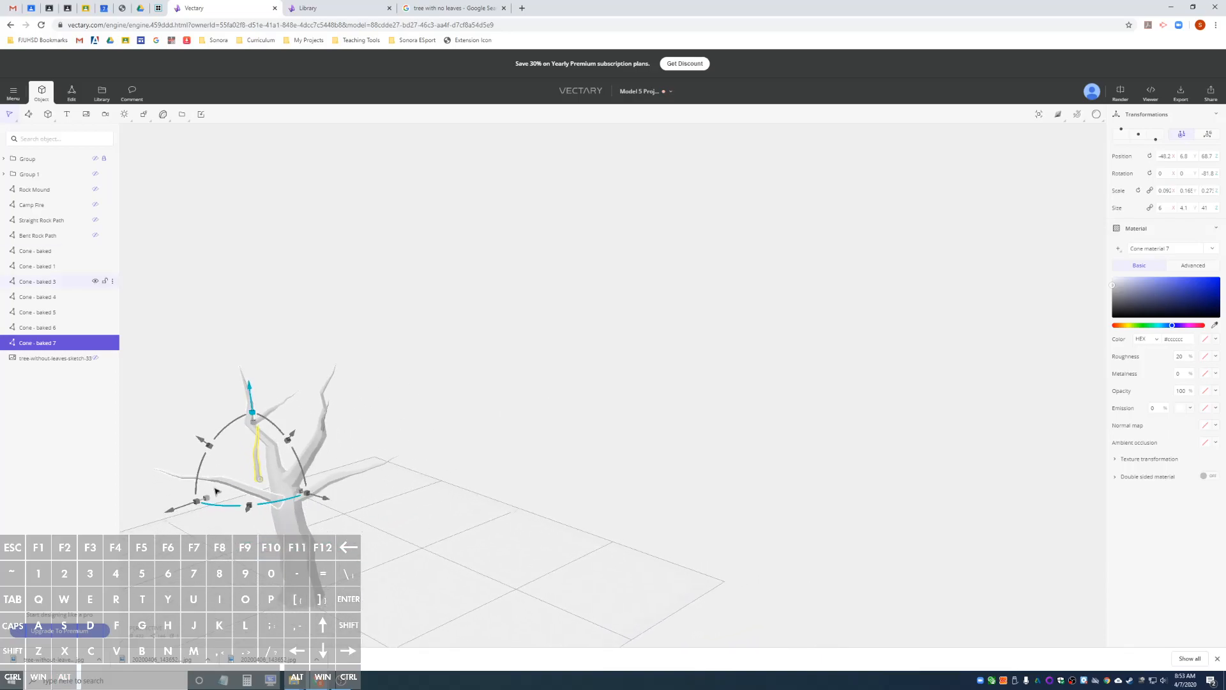
pyautogui.moveTo(173, 510); pyautogui.dragTo(155, 516)
pyautogui.moveTo(186, 469); pyautogui.dragTo(285, 434)
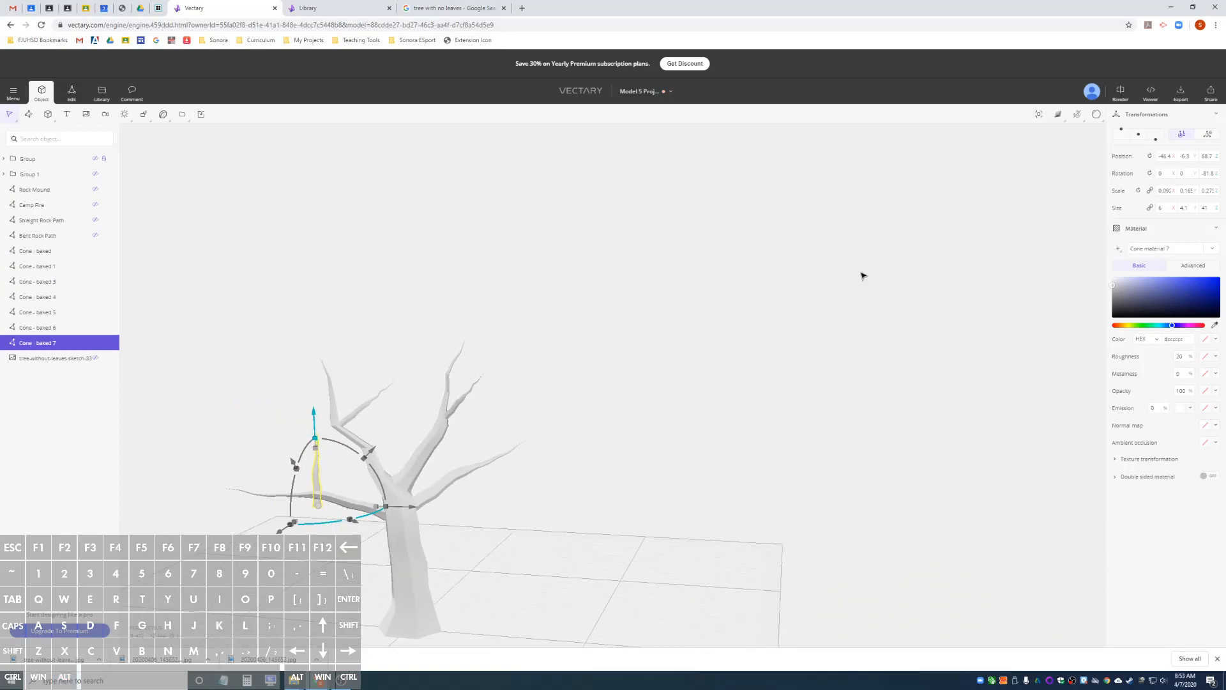
pyautogui.moveTo(1076, 118)
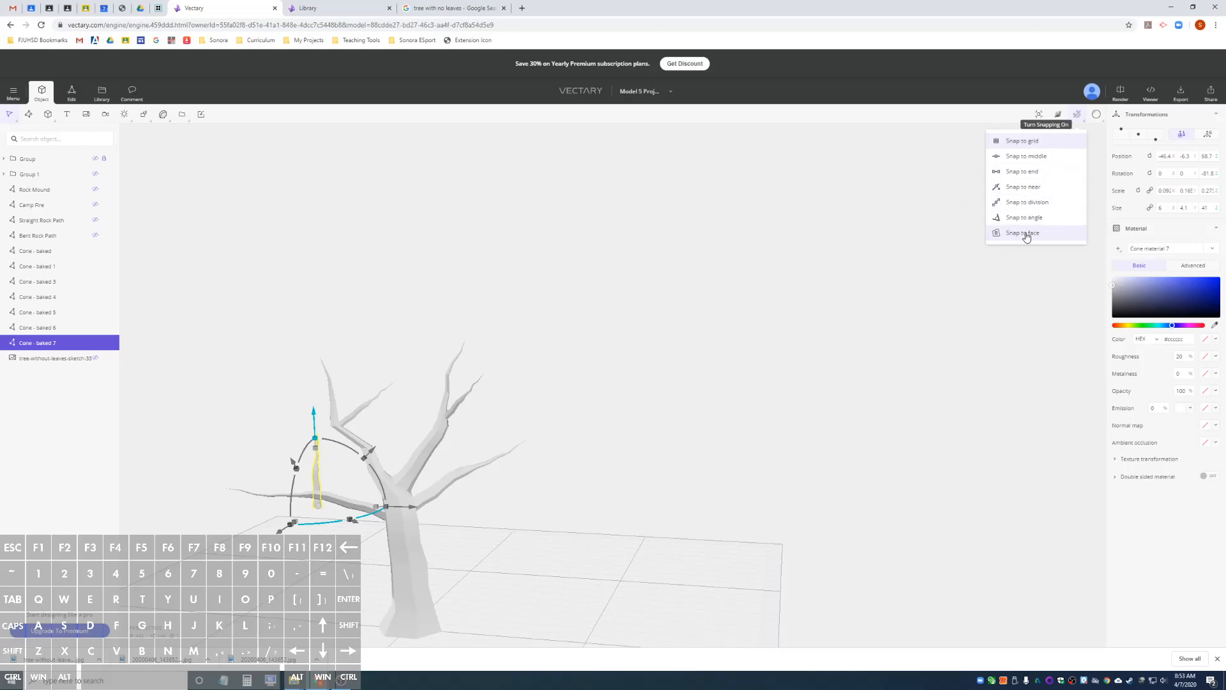
pyautogui.moveTo(318, 509); pyautogui.dragTo(302, 497)
pyautogui.keyDown('alt'); pyautogui.moveTo(382, 494); pyautogui.dragTo(427, 498); pyautogui.keyUp('alt')
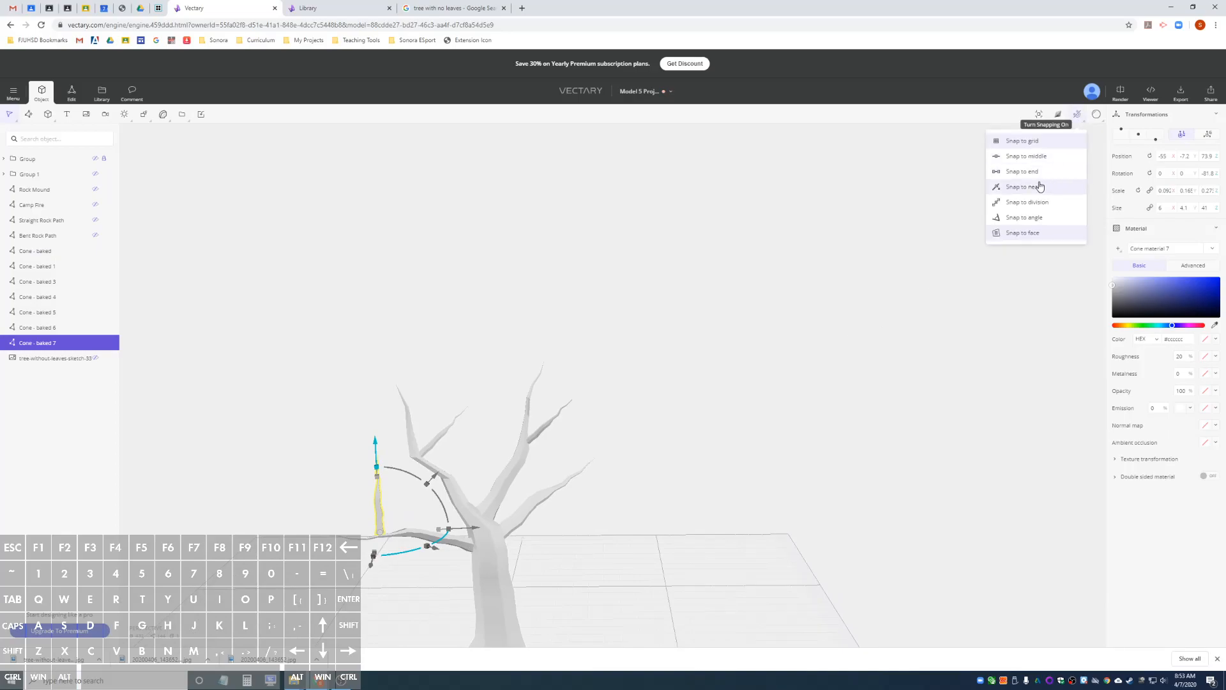
pyautogui.keyDown('alt'); pyautogui.moveTo(397, 507); pyautogui.dragTo(269, 518); pyautogui.keyUp('alt')
pyautogui.keyDown('alt'); pyautogui.moveTo(499, 483); pyautogui.dragTo(376, 505); pyautogui.keyUp('alt')
pyautogui.moveTo(236, 471); pyautogui.dragTo(228, 474)
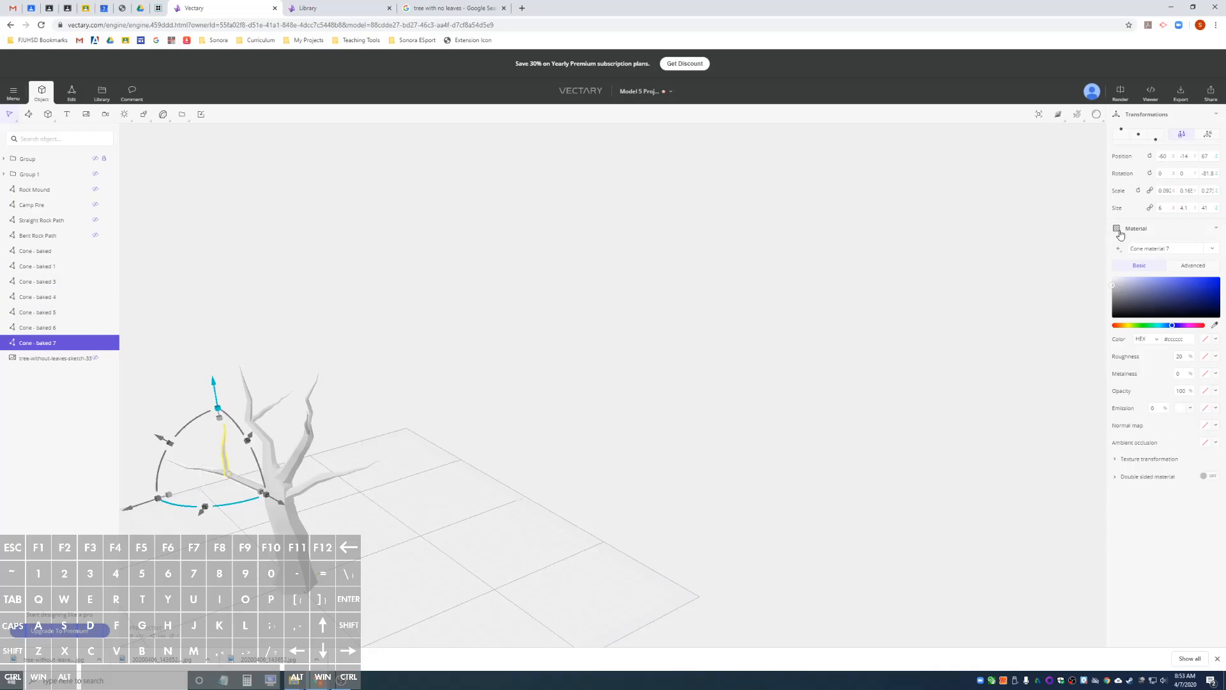
# In global coordinates, move the twig back toward the trunk over the lower-left branch, to about X -35.3 and Y -26.3.
pyautogui.click(1207, 137)
pyautogui.keyDown('alt'); pyautogui.moveTo(591, 457); pyautogui.dragTo(430, 504); pyautogui.keyUp('alt')
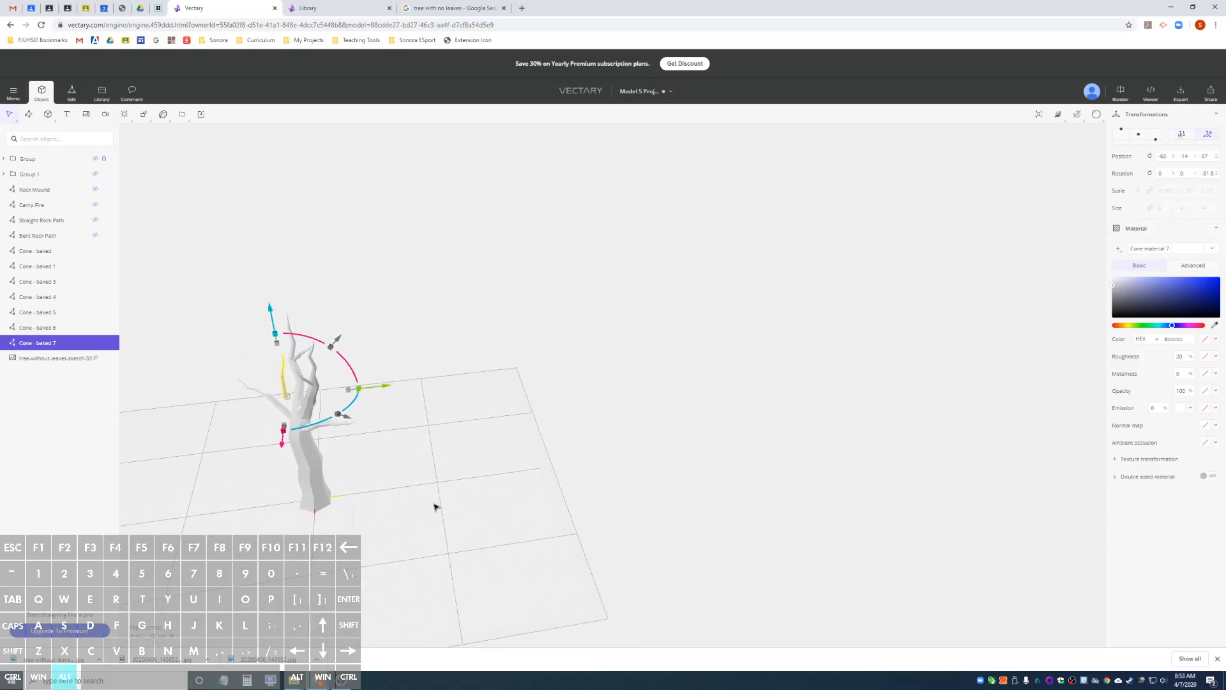
pyautogui.moveTo(381, 389); pyautogui.dragTo(365, 391)
pyautogui.keyDown('alt'); pyautogui.moveTo(353, 444); pyautogui.dragTo(383, 421); pyautogui.keyUp('alt')
pyautogui.moveTo(462, 511); pyautogui.dragTo(512, 509)
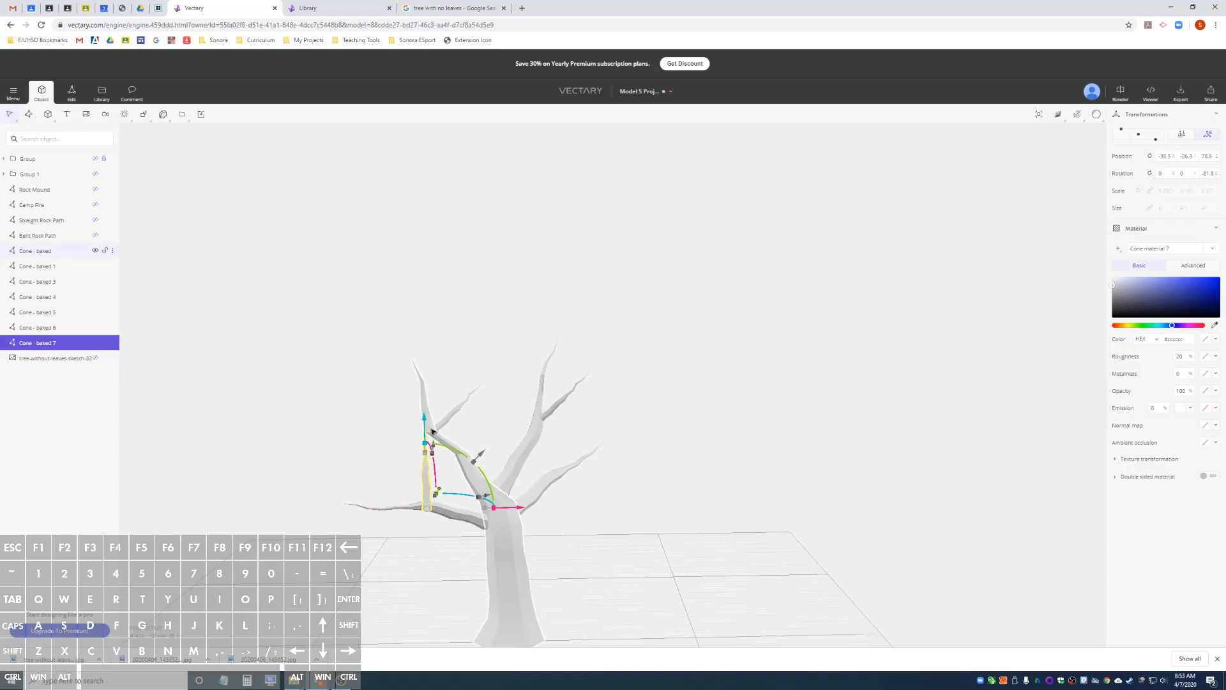
# Seat the twig's base in the lower-left branch by adjusting its height to about Z 79.1 and its Y position to about -24.3.
pyautogui.moveTo(426, 427); pyautogui.dragTo(427, 422)
pyautogui.keyDown('alt'); pyautogui.moveTo(420, 524); pyautogui.dragTo(441, 503); pyautogui.keyUp('alt')
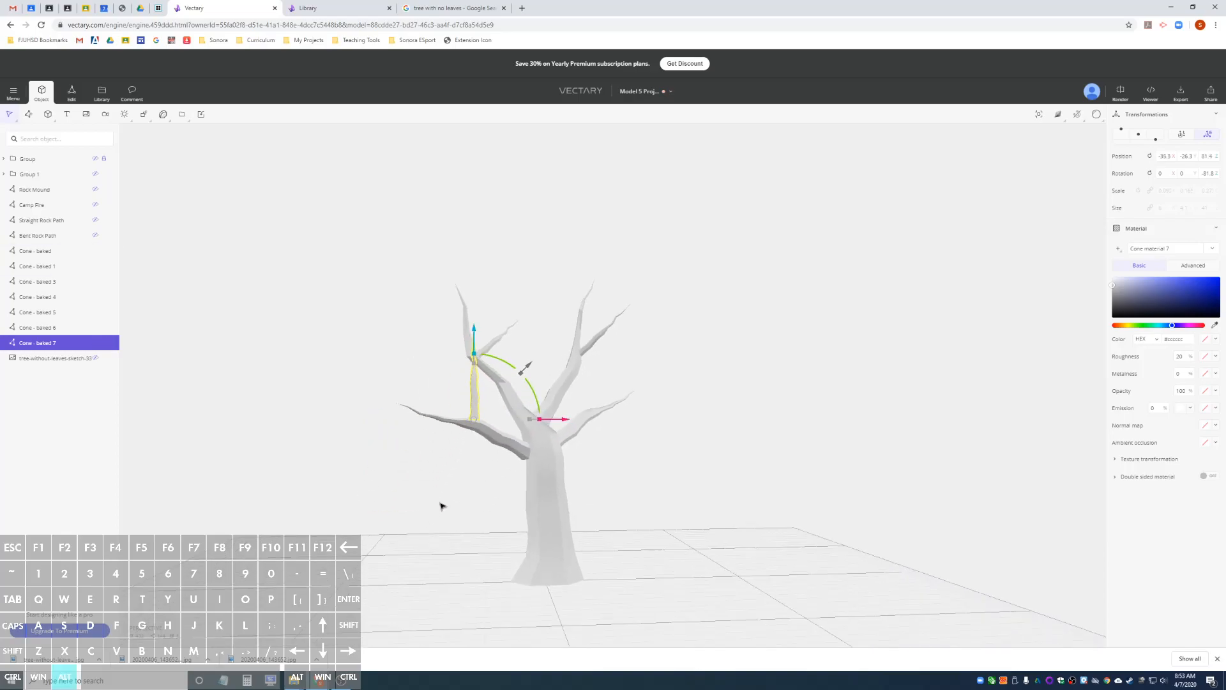
pyautogui.moveTo(476, 335); pyautogui.dragTo(475, 340)
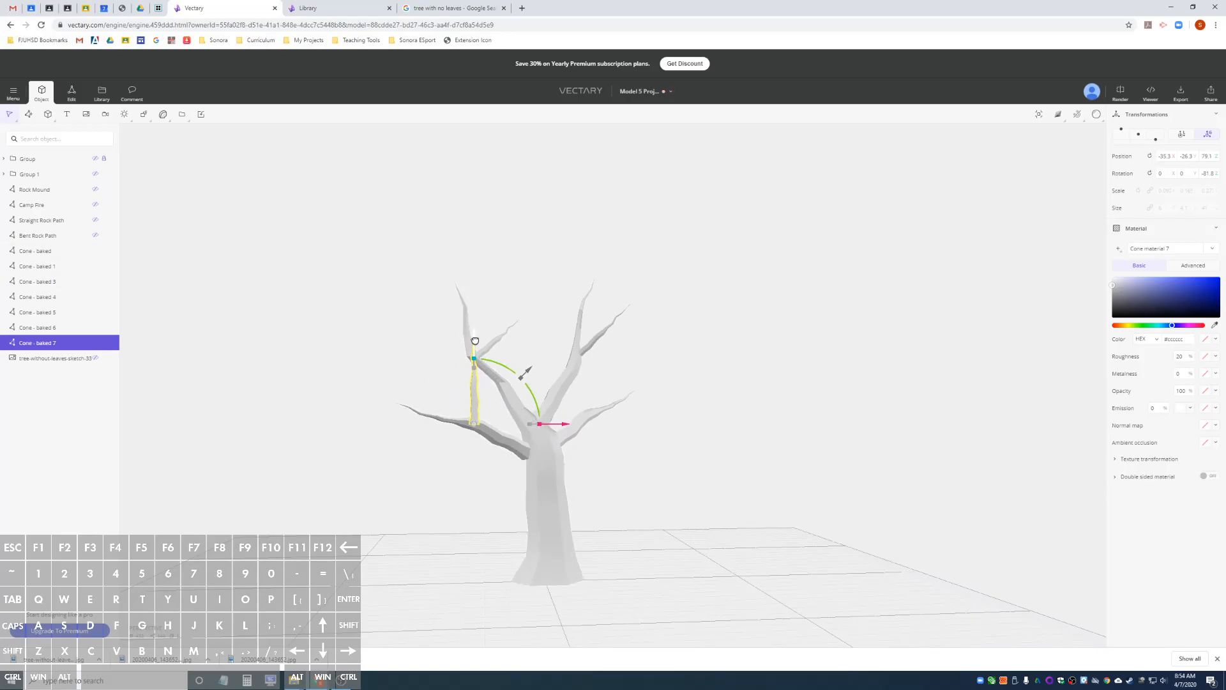
pyautogui.keyDown('alt'); pyautogui.moveTo(706, 416); pyautogui.dragTo(953, 392); pyautogui.keyUp('alt')
pyautogui.keyDown('alt'); pyautogui.moveTo(959, 458); pyautogui.dragTo(907, 515); pyautogui.keyUp('alt')
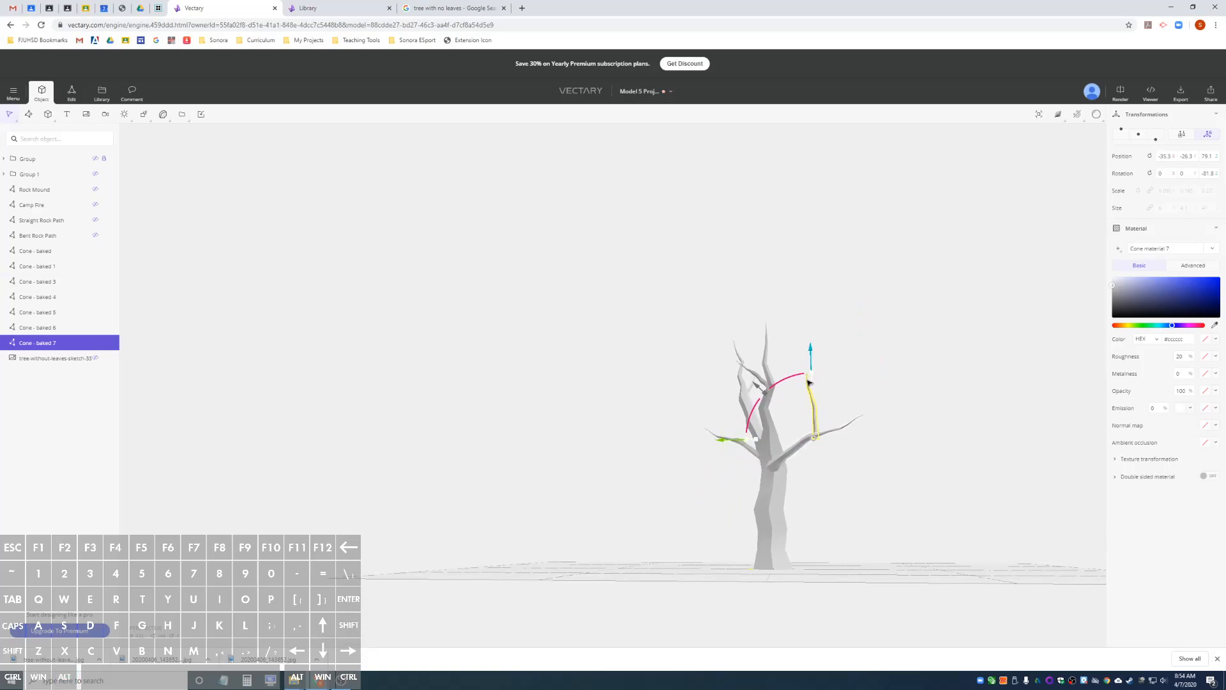
pyautogui.moveTo(729, 439); pyautogui.dragTo(724, 442)
pyautogui.keyDown('alt'); pyautogui.moveTo(926, 399); pyautogui.dragTo(725, 437); pyautogui.keyUp('alt')
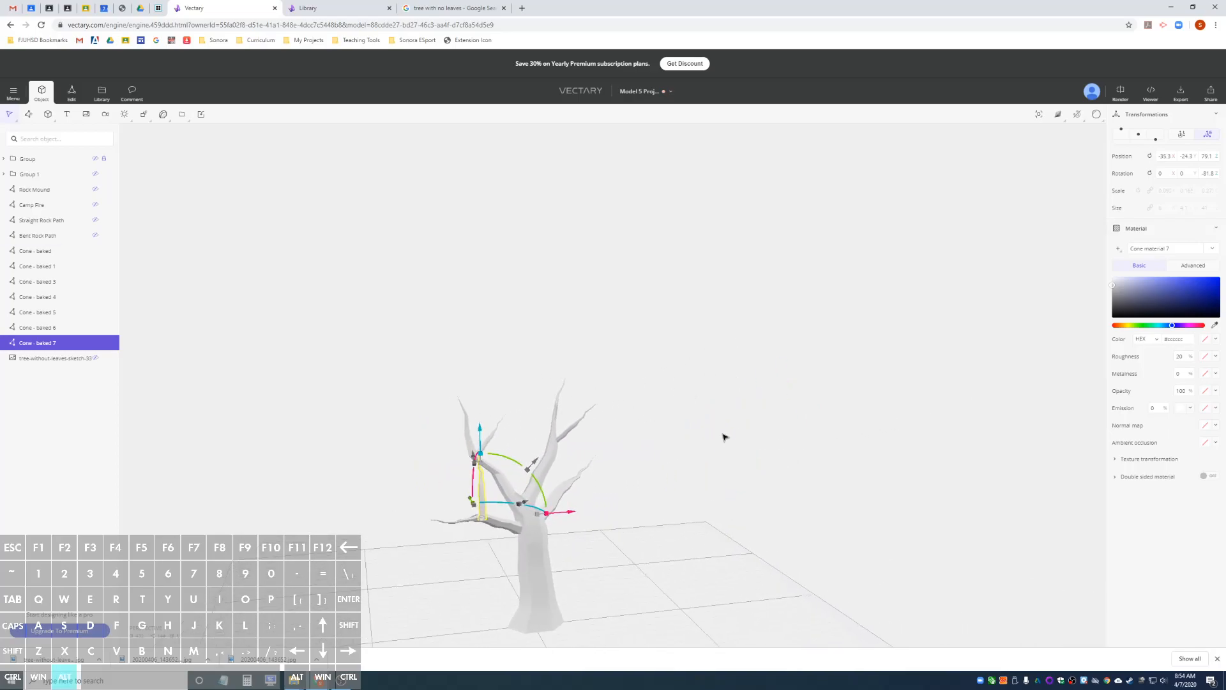
# Tilt and turn the twig around global Y and Z, scale it in local coordinates to about 4.6 × 3.1 × 37.2, and deselect it.
pyautogui.moveTo(542, 492); pyautogui.dragTo(508, 474)
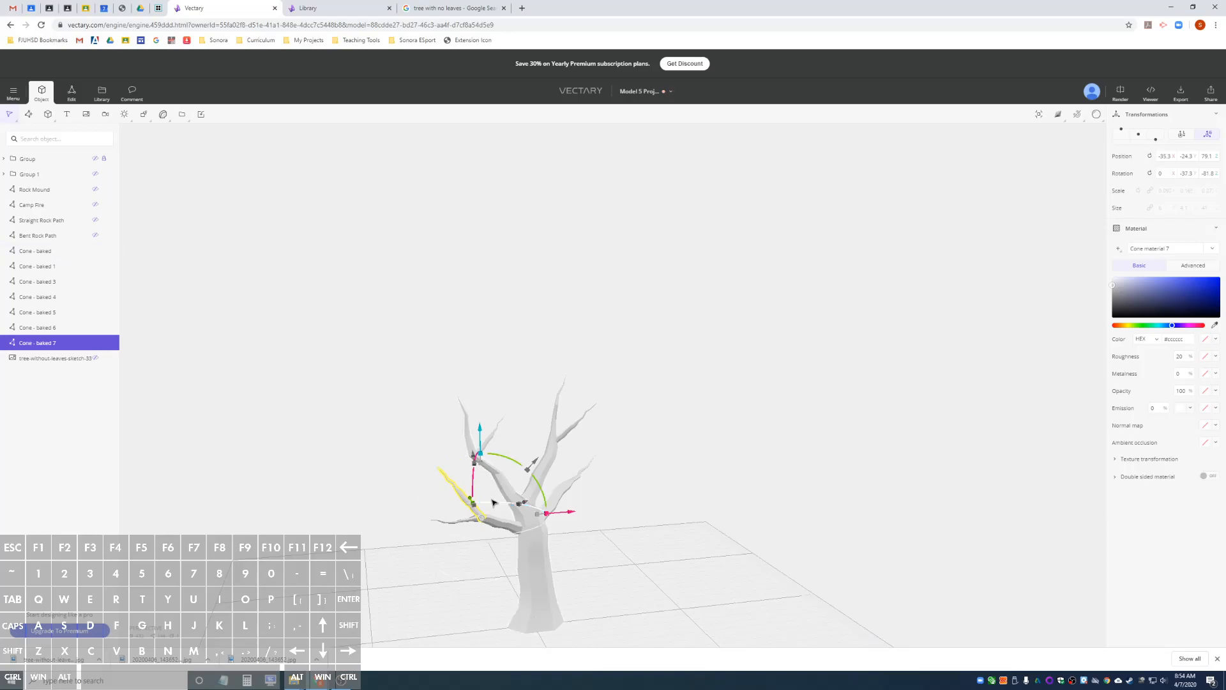
pyautogui.moveTo(496, 506); pyautogui.dragTo(521, 517)
pyautogui.click(1182, 134)
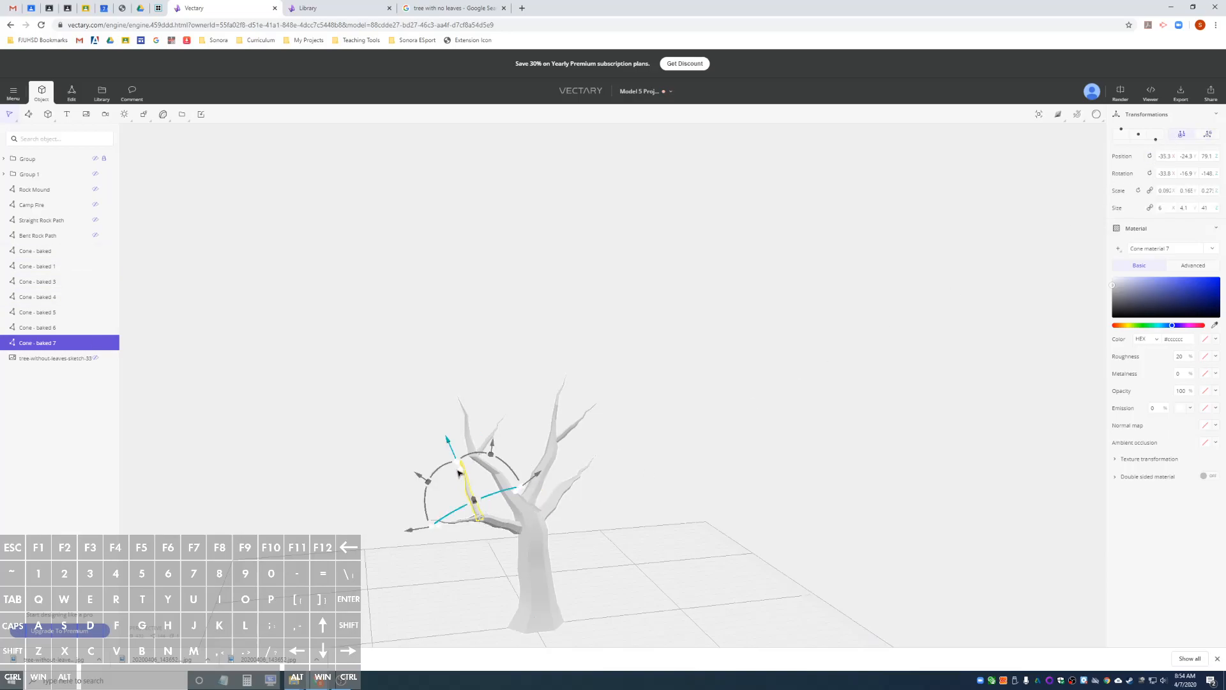
pyautogui.moveTo(460, 472); pyautogui.dragTo(462, 482)
pyautogui.click(625, 552)
# Duplicate the lower-left branch's twig and place the copy upright at the bend of the lower-right branch.
pyautogui.keyDown('alt'); pyautogui.moveTo(580, 552); pyautogui.dragTo(523, 530); pyautogui.keyUp('alt')
pyautogui.scroll(5, 550, 470)
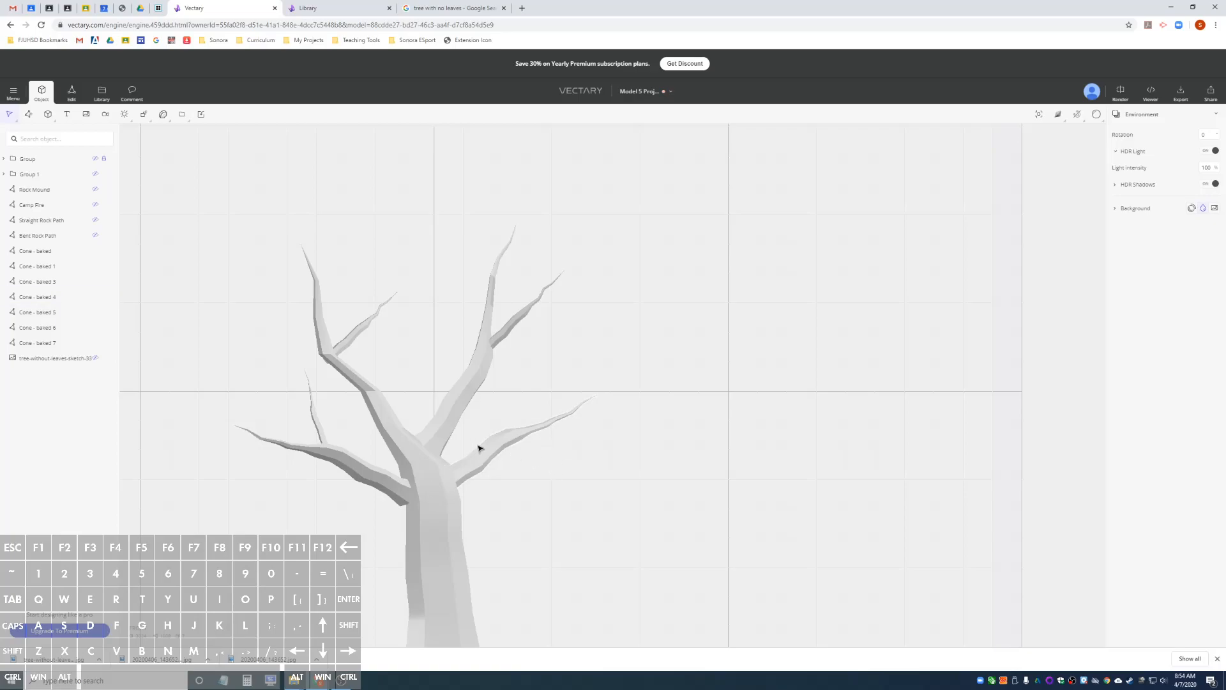
pyautogui.click(334, 433)
pyautogui.hotkey('ctrl', 'd')
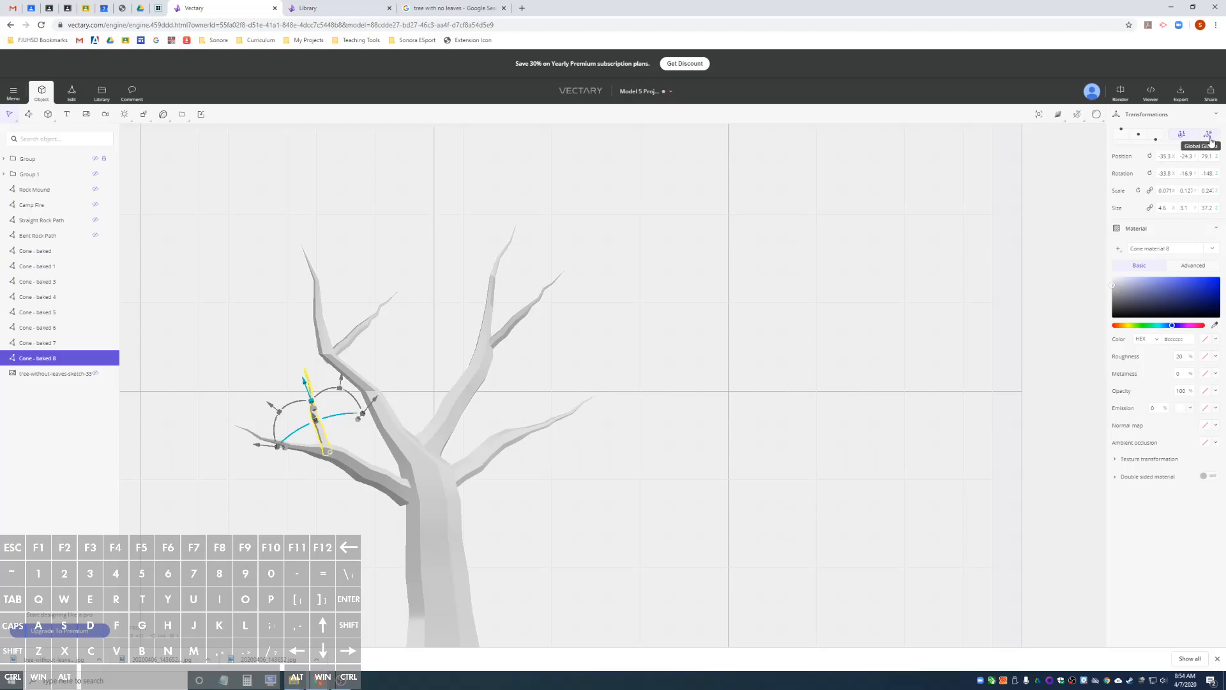
pyautogui.moveTo(322, 441); pyautogui.dragTo(514, 437)
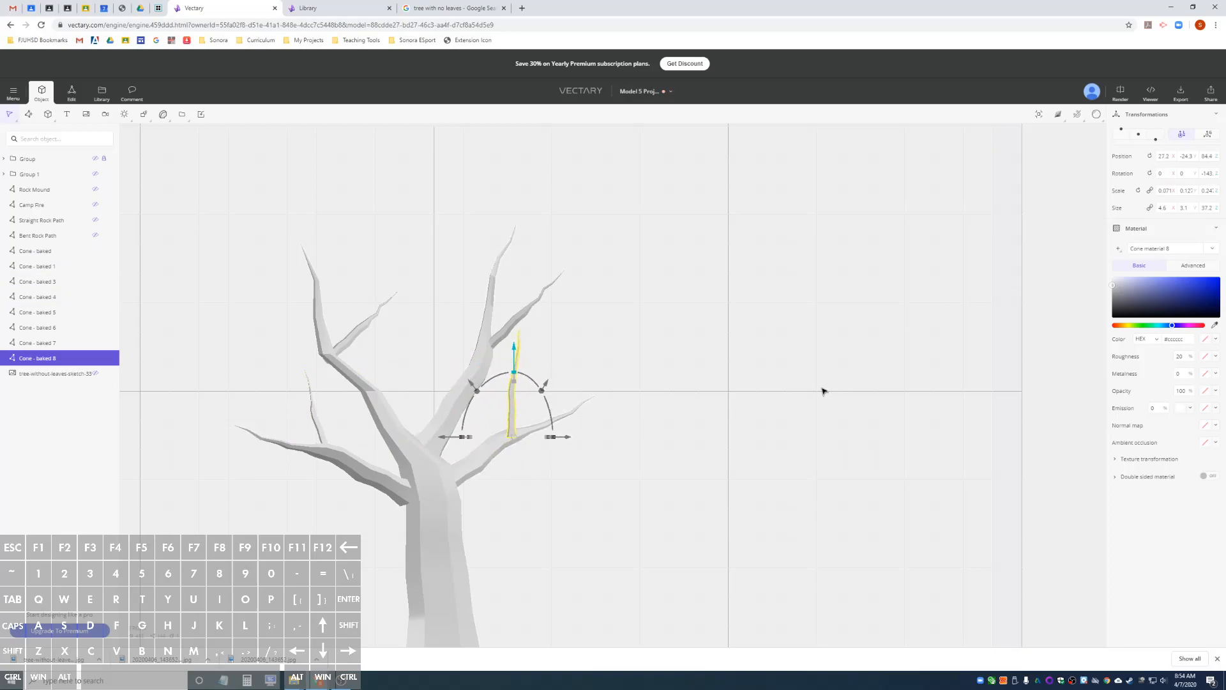
# In global coordinates, move the twig along Y to about 20.9 onto the lower-right branch, rotate it outward and slightly downward, and deselect it.
pyautogui.scroll(-5, 822, 391)
pyautogui.keyDown('alt'); pyautogui.moveTo(821, 389); pyautogui.dragTo(553, 391); pyautogui.keyUp('alt')
pyautogui.click(1206, 140)
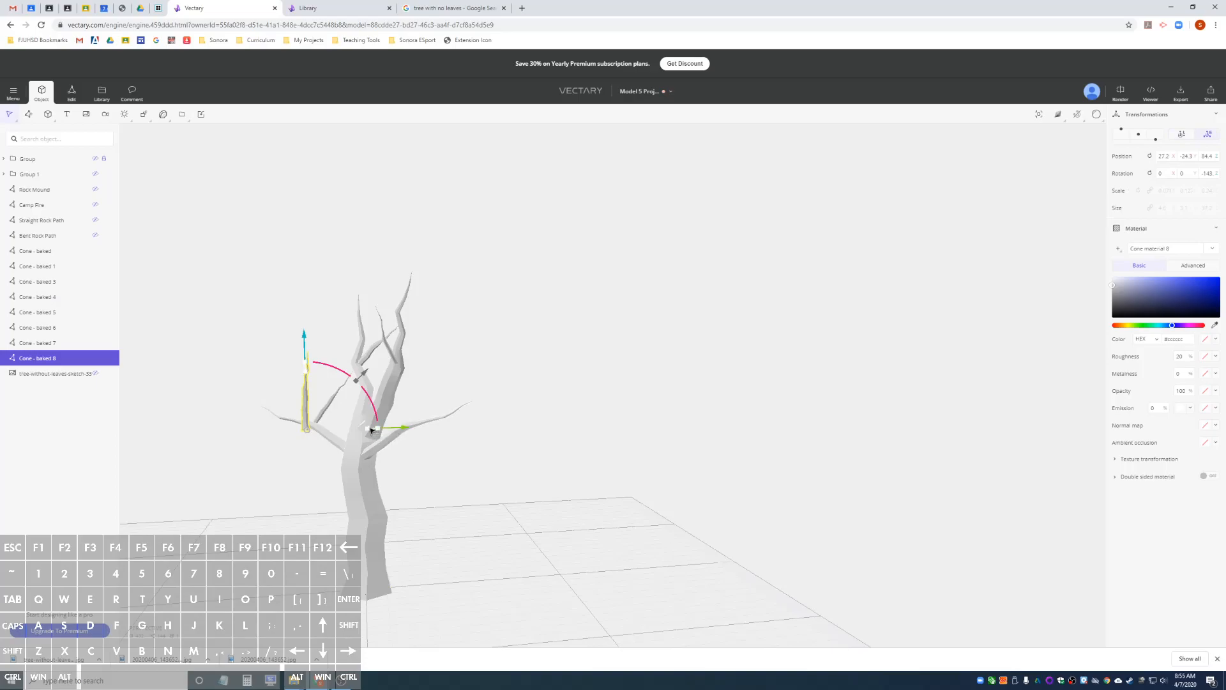
pyautogui.moveTo(409, 433); pyautogui.dragTo(496, 432)
pyautogui.keyDown('alt'); pyautogui.moveTo(413, 476); pyautogui.dragTo(443, 474); pyautogui.keyUp('alt')
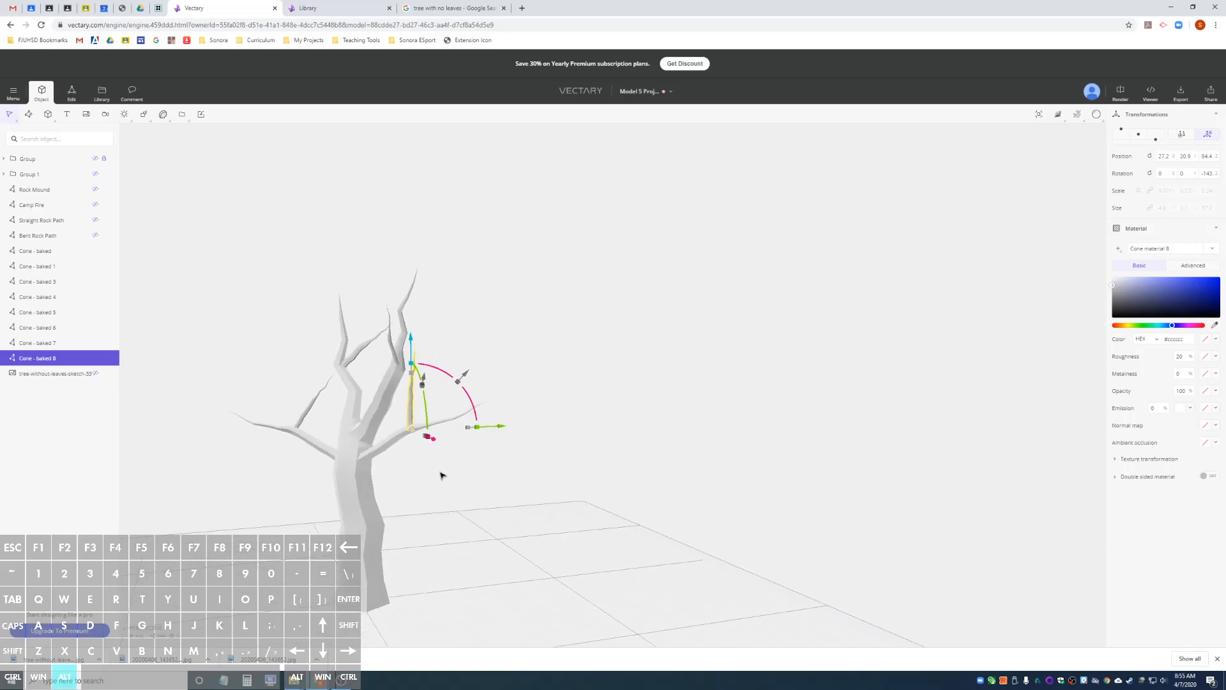
pyautogui.moveTo(428, 420); pyautogui.dragTo(430, 492)
pyautogui.keyDown('alt'); pyautogui.moveTo(563, 468); pyautogui.dragTo(403, 454); pyautogui.keyUp('alt')
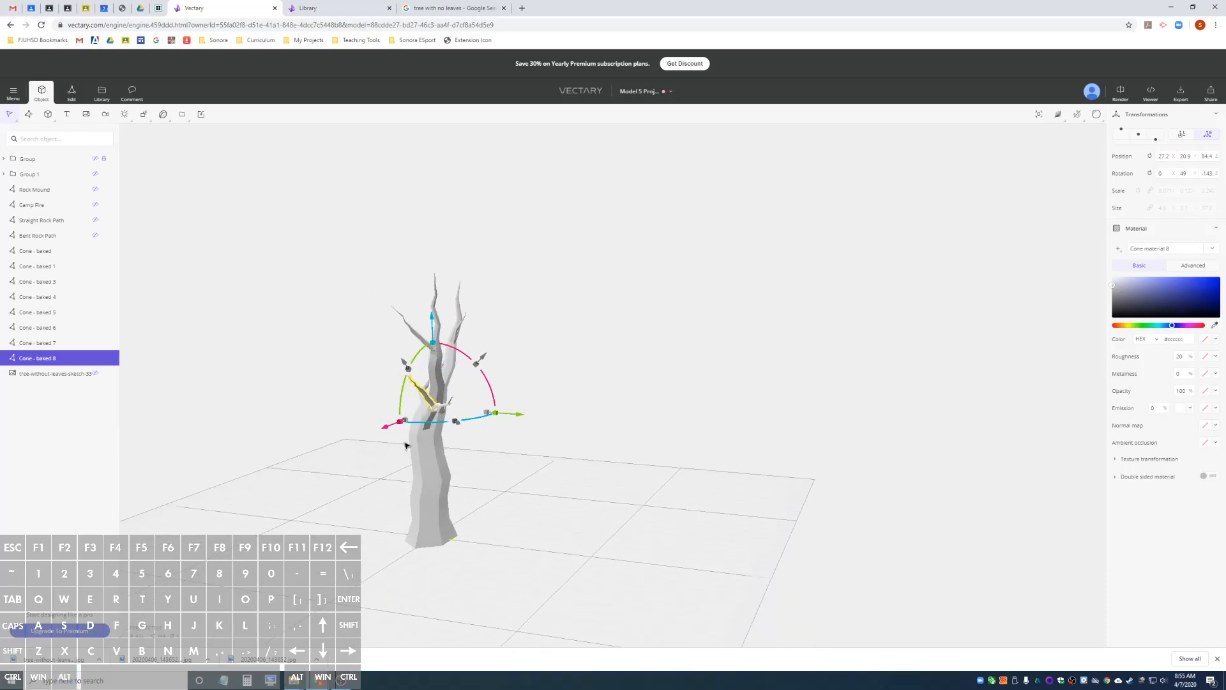
pyautogui.moveTo(407, 400); pyautogui.dragTo(785, 430)
pyautogui.click(645, 497)
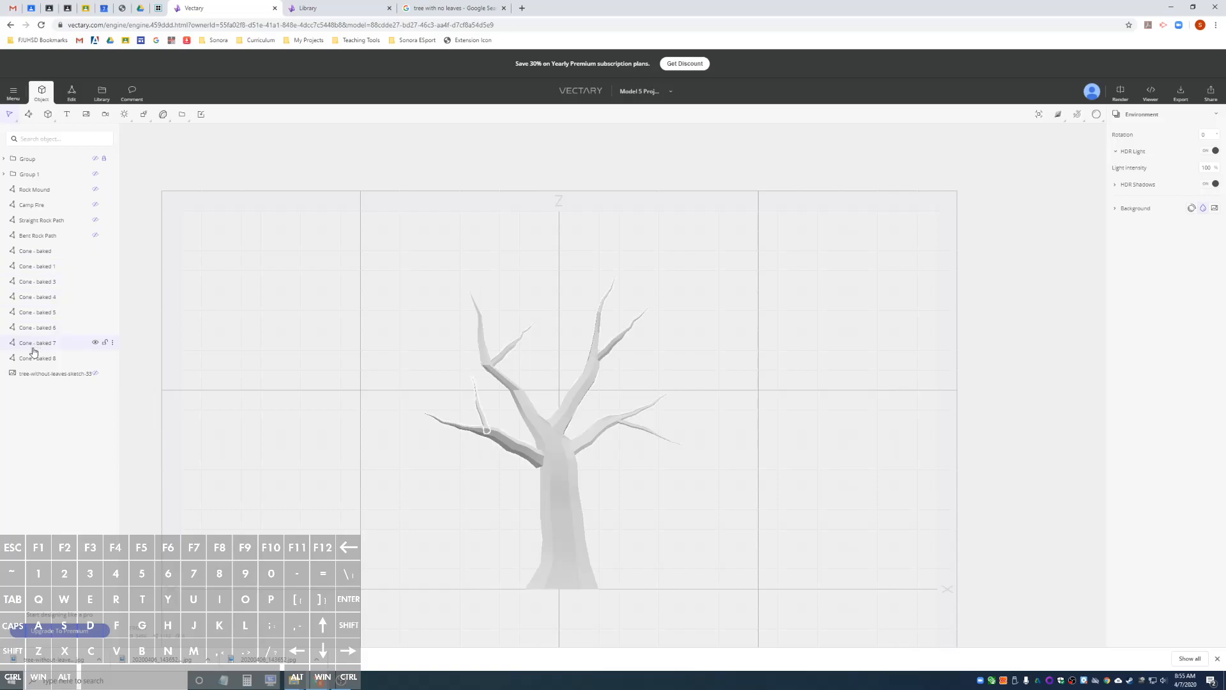
# Select the cone objects one after another, from Cone - baked to Cone - baked 8, to identify which tree part each one is.
pyautogui.click(44, 258)
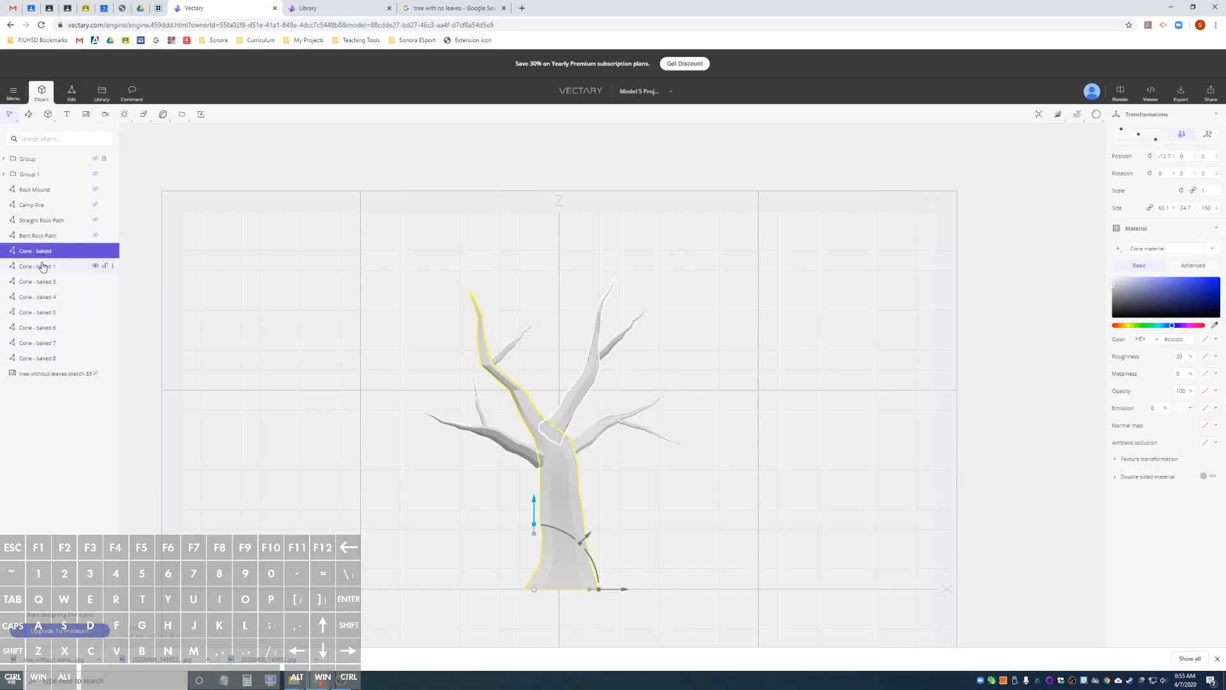
pyautogui.click(41, 267)
pyautogui.click(40, 282)
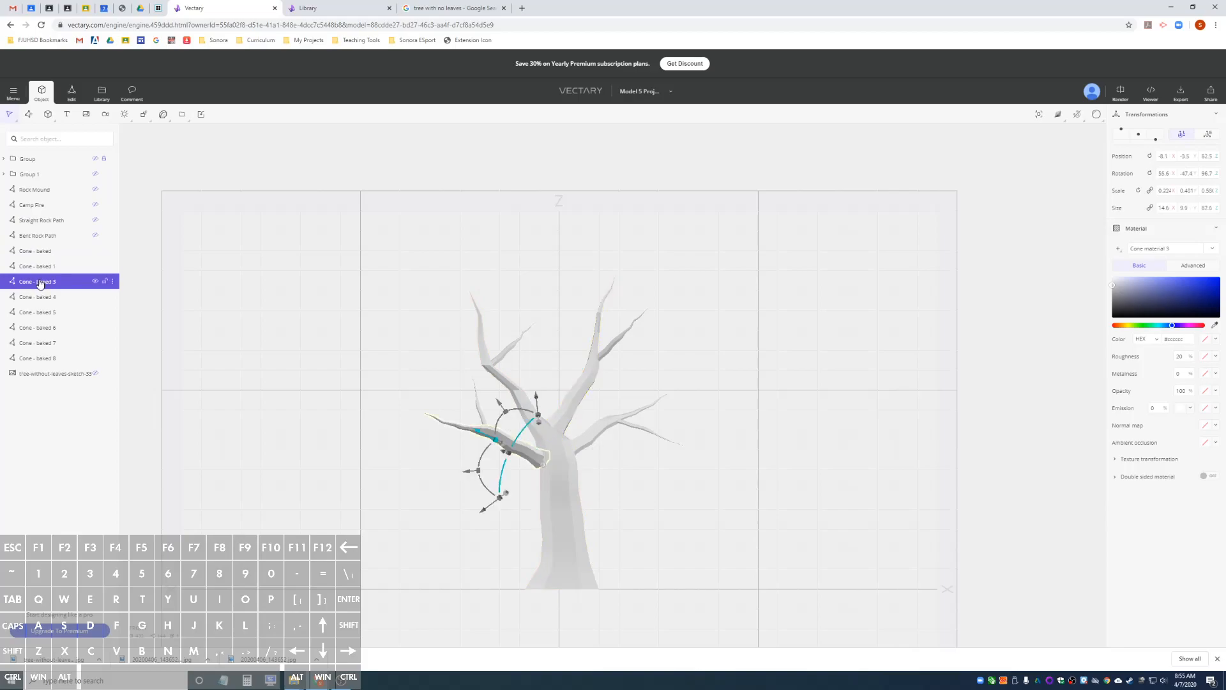
pyautogui.click(39, 297)
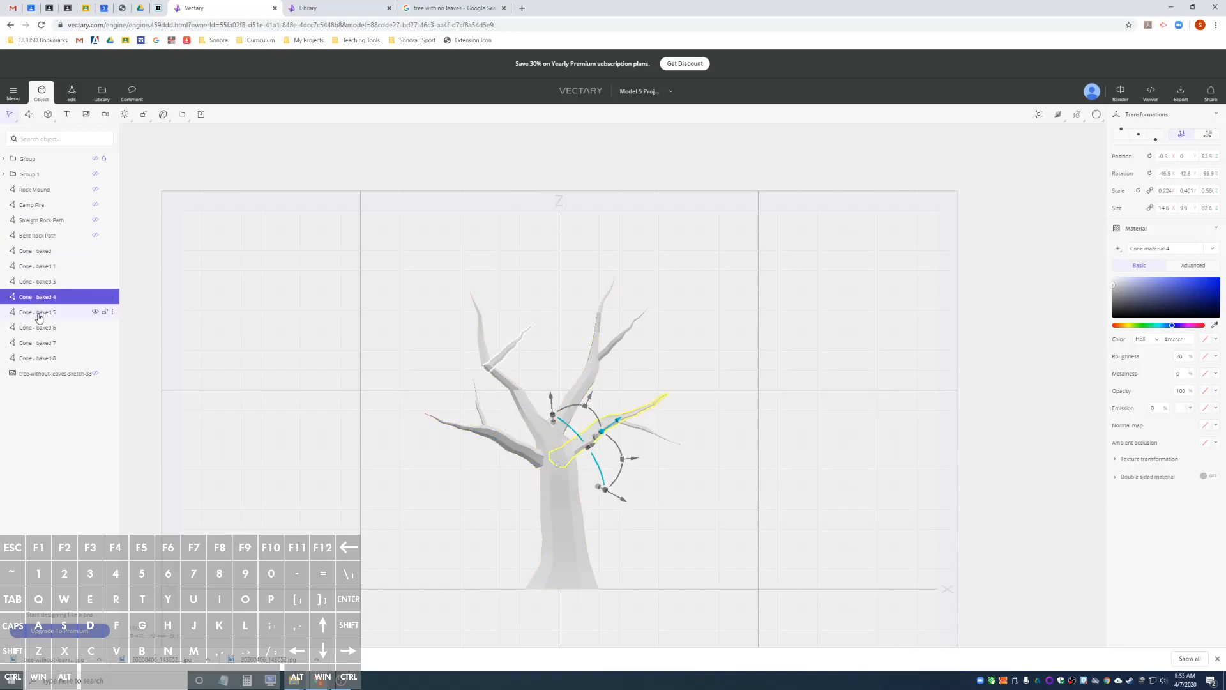
pyautogui.click(39, 314)
pyautogui.click(40, 327)
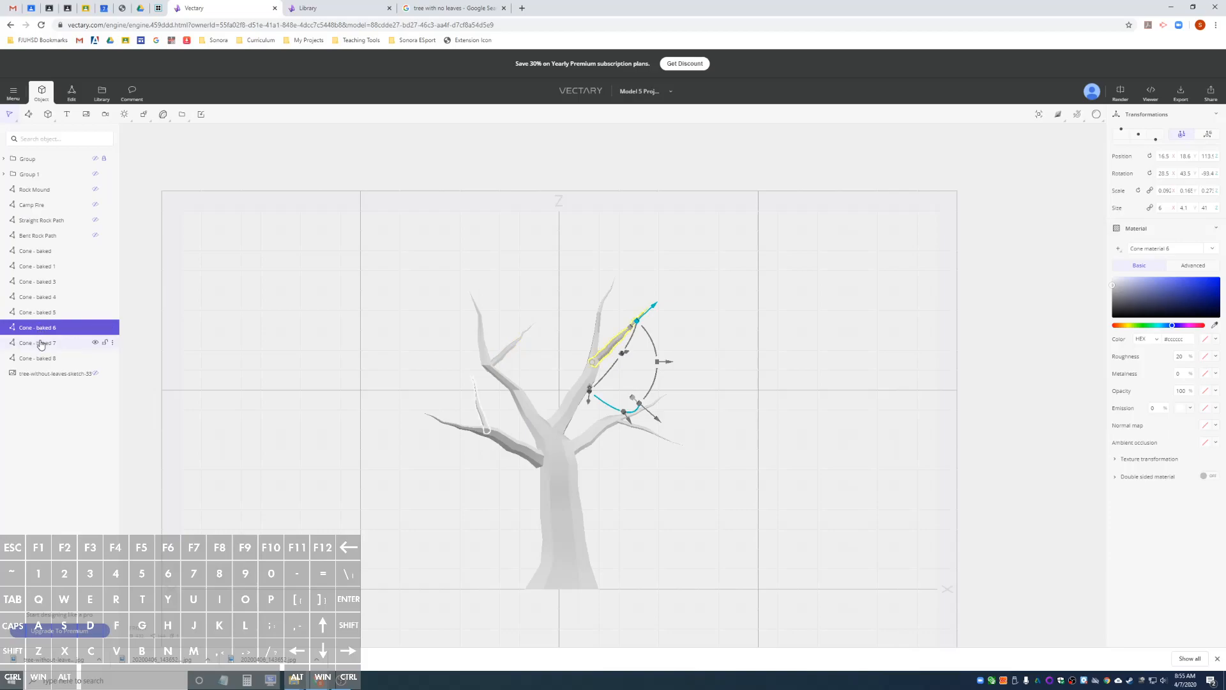
pyautogui.click(41, 343)
pyautogui.click(40, 358)
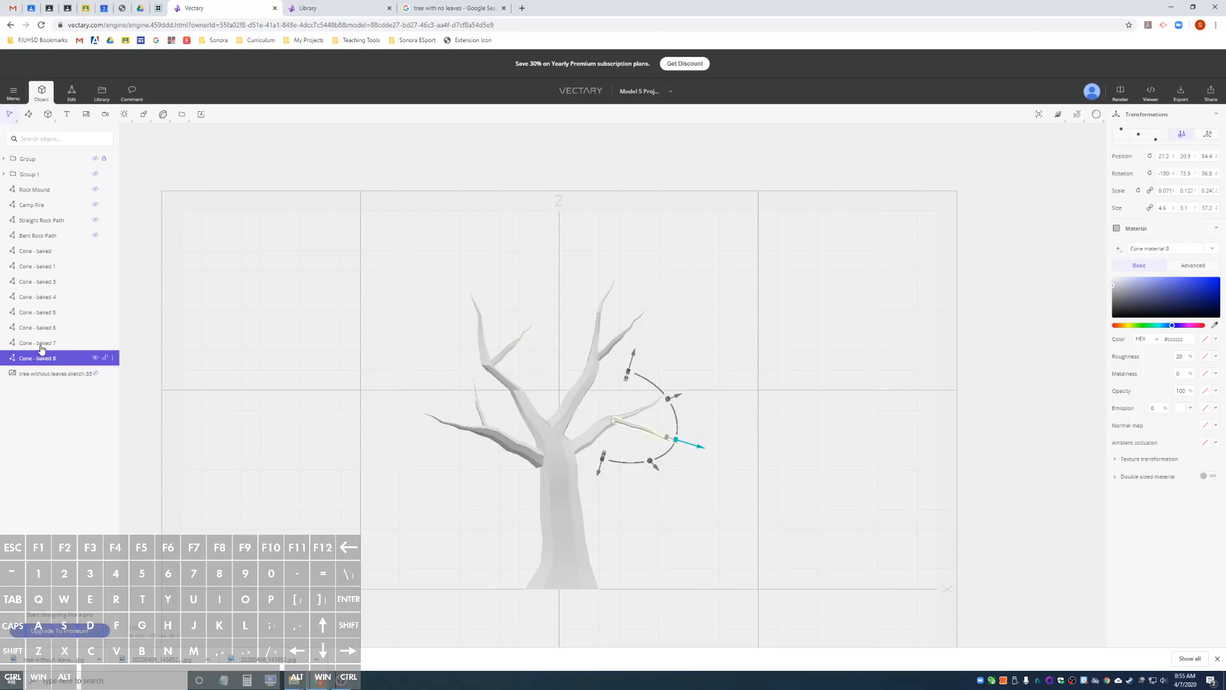
# Merge all the cone objects, from Cone - baked to Cone - baked 8, into a single object.
pyautogui.click(47, 253)
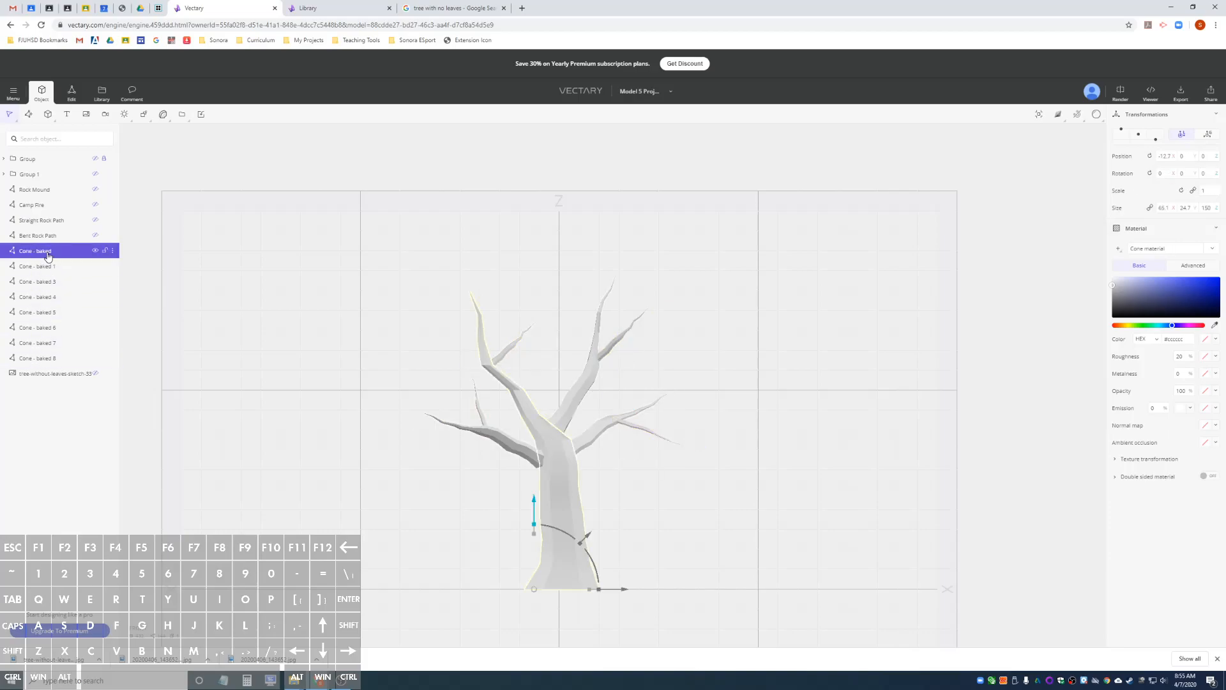
pyautogui.keyDown('shift'); pyautogui.click(35, 360); pyautogui.keyUp('shift')
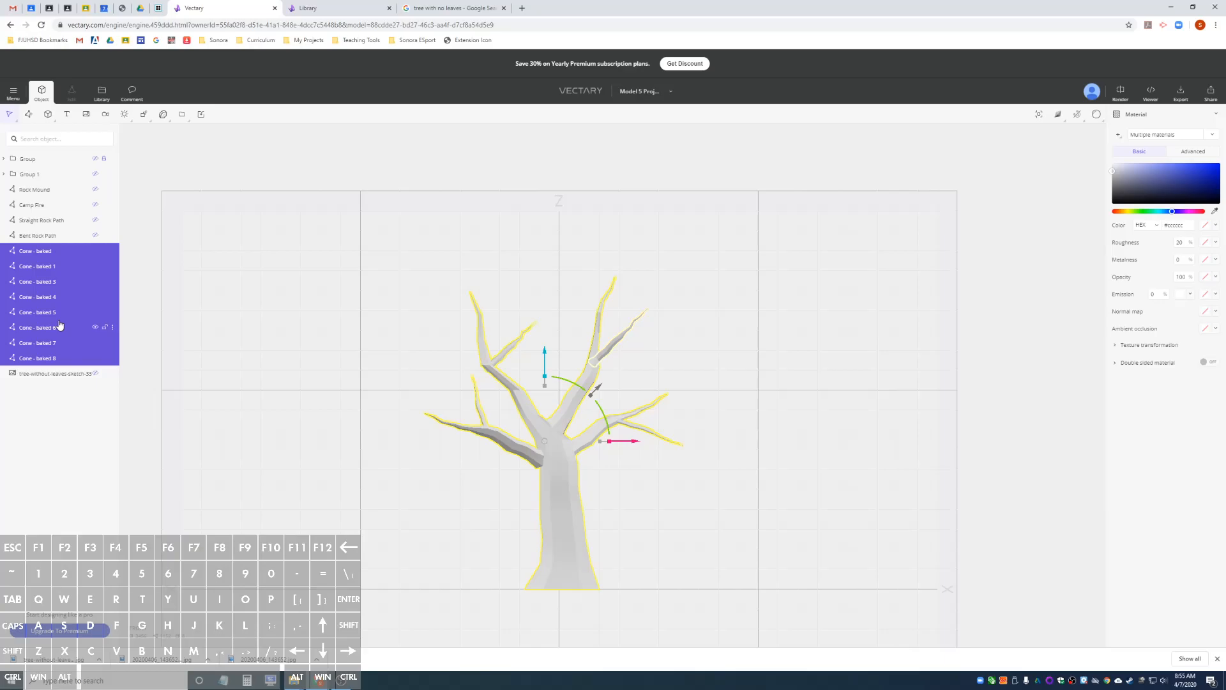
pyautogui.rightClick(69, 279)
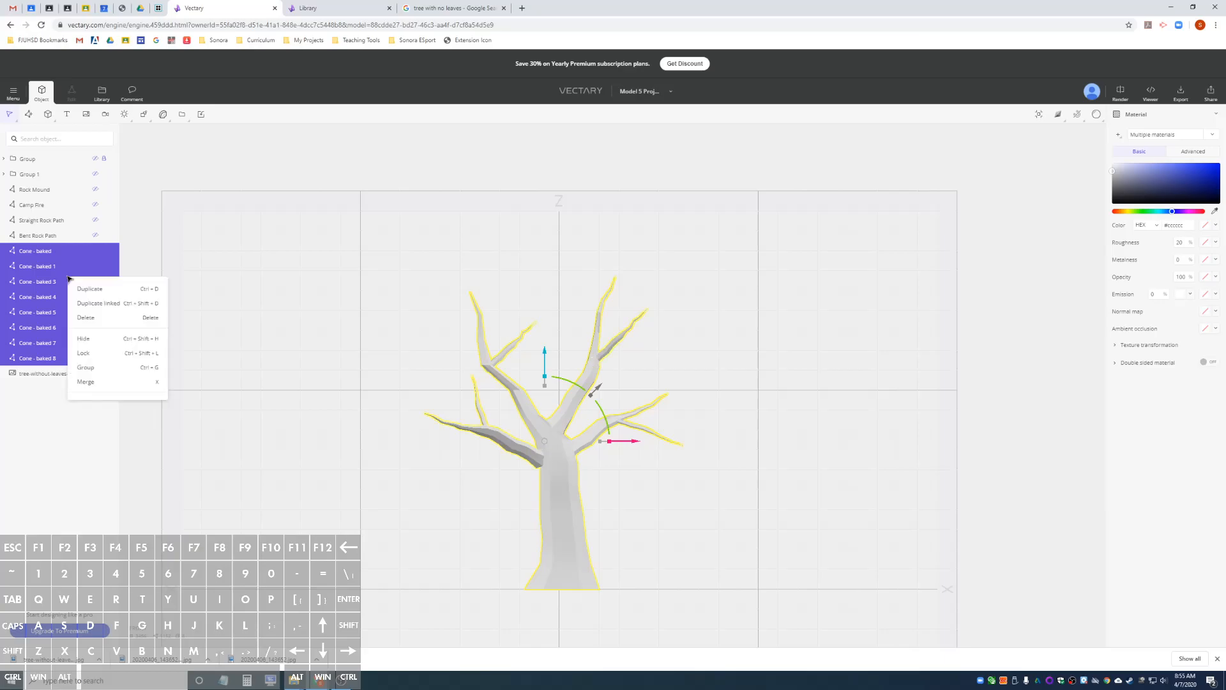
pyautogui.click(110, 388)
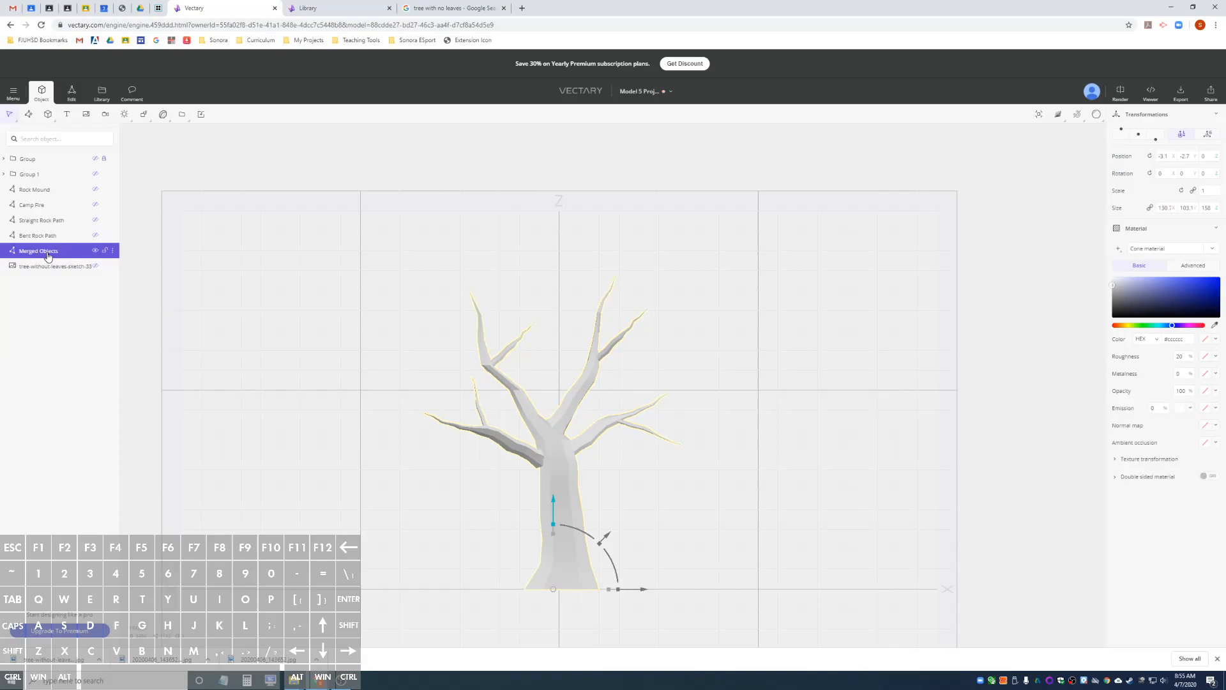
# Rename the merged tree object as Tree Trunk and Branches.
pyautogui.doubleClick(47, 254)
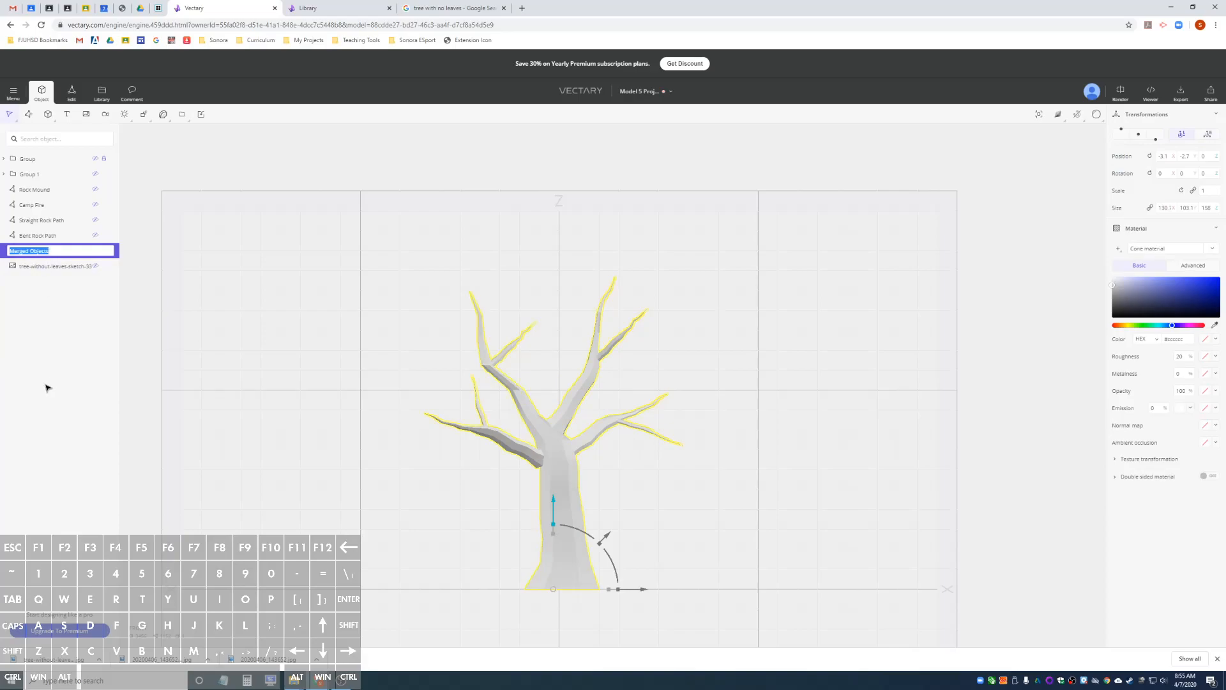
pyautogui.press('shift')
pyautogui.write('Tree ')
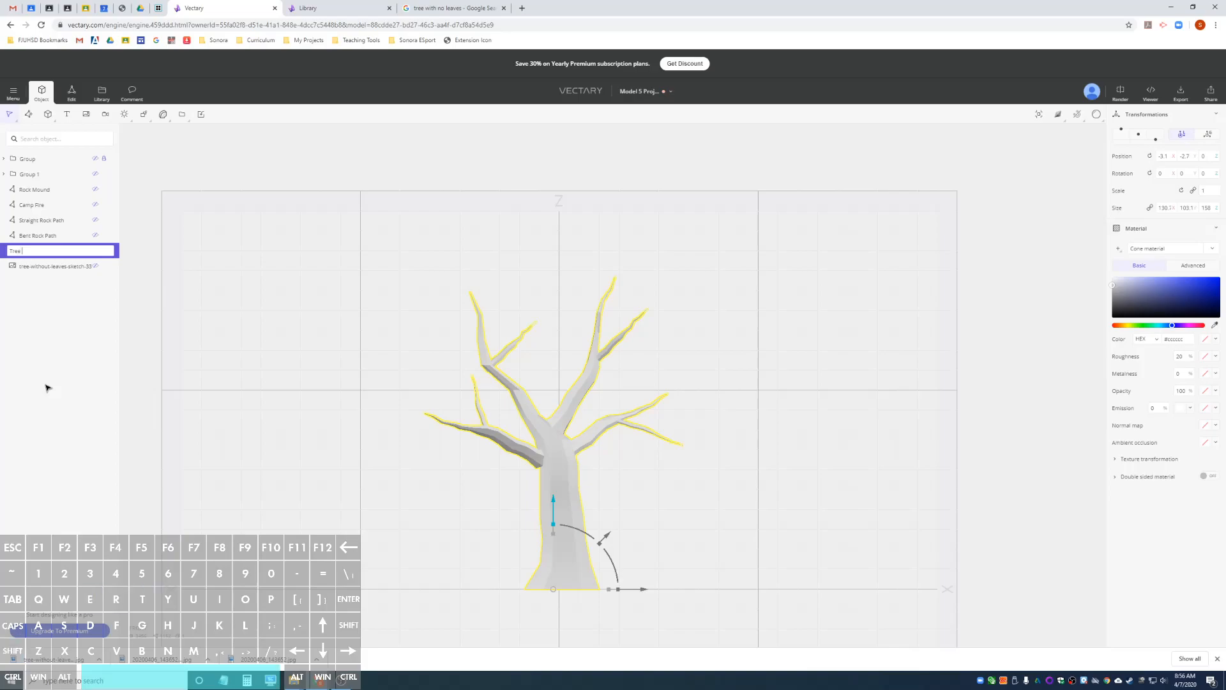
pyautogui.write('Tru')
pyautogui.press('BackSpace')
pyautogui.write('runk and Branches')
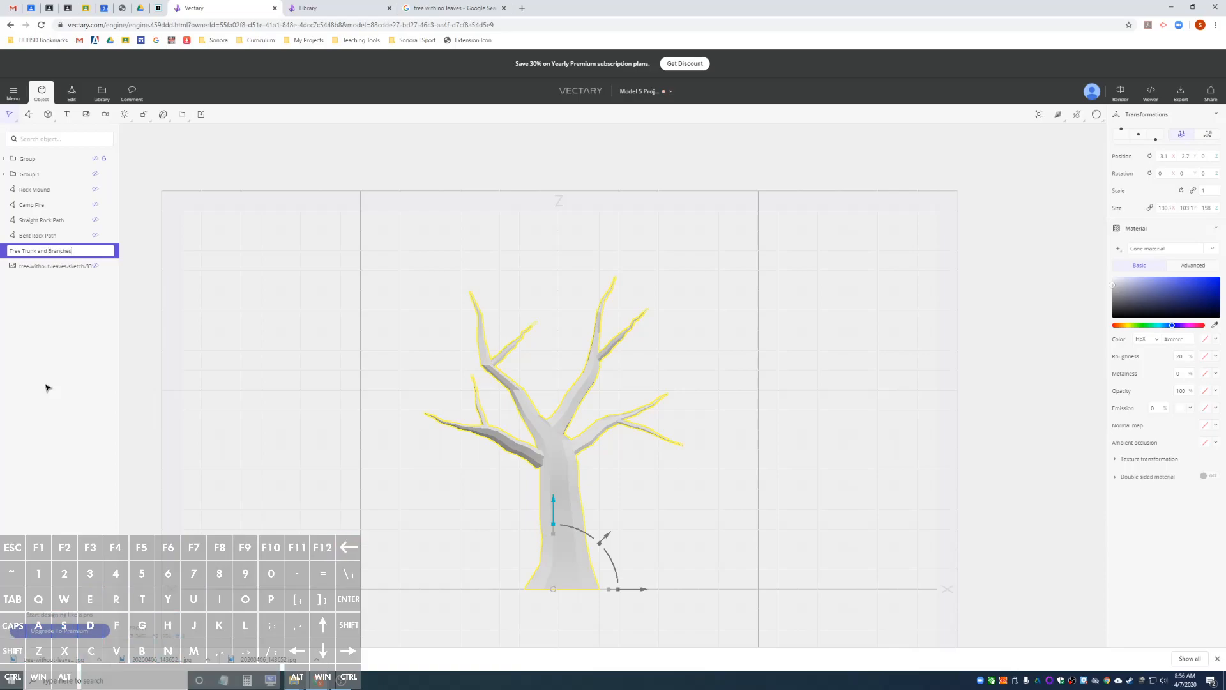
pyautogui.press('Return')
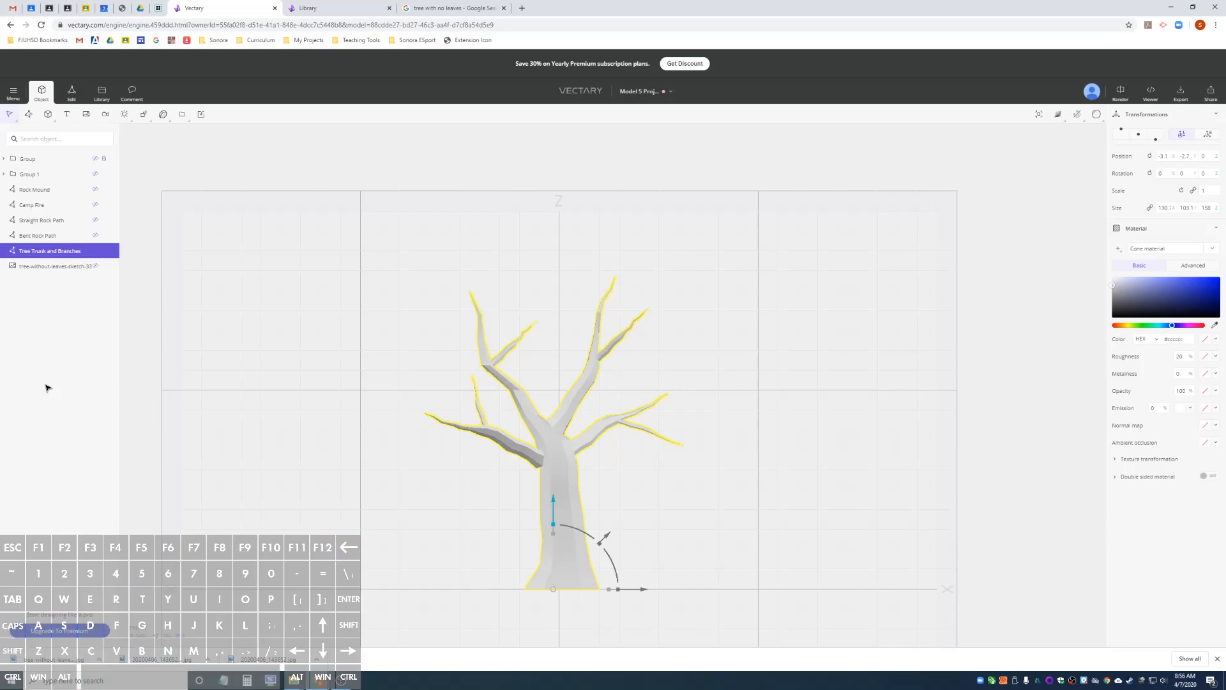